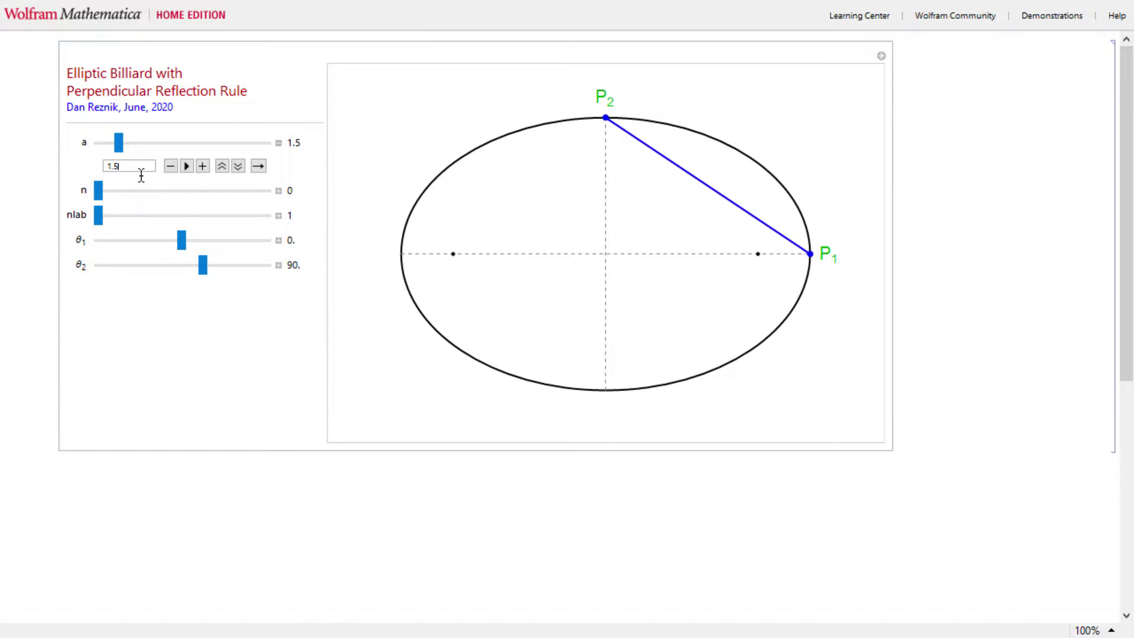
Step: Stretch and narrow the ellipse, then set the aspect ratio a to 1.5
left_click_drag(121, 146, 282, 142)
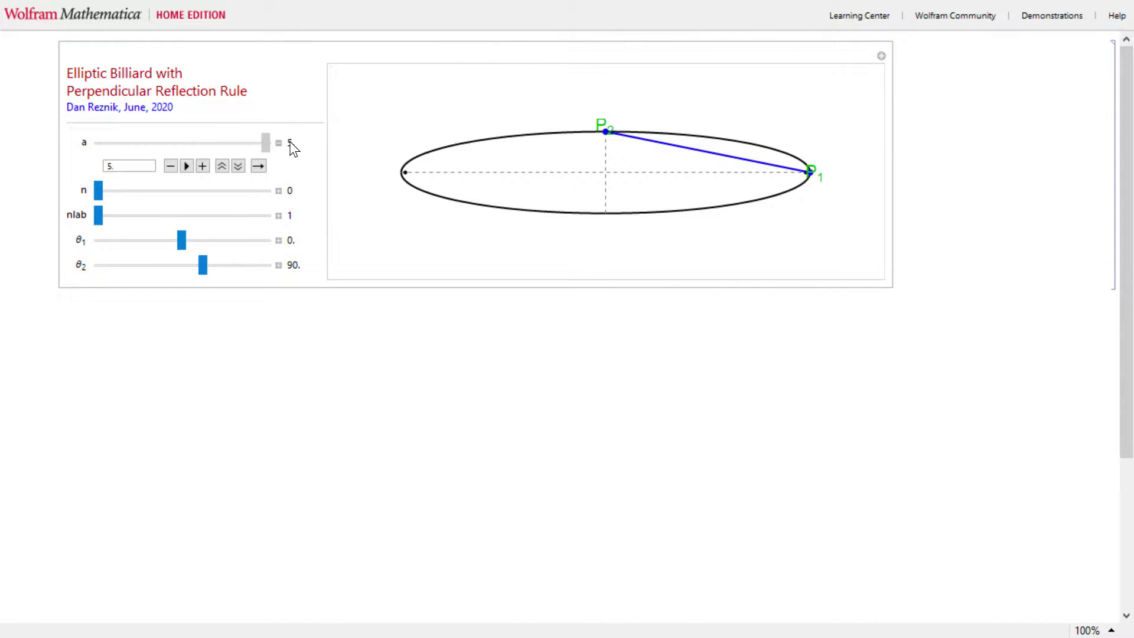
left_click_drag(294, 149, 96, 151)
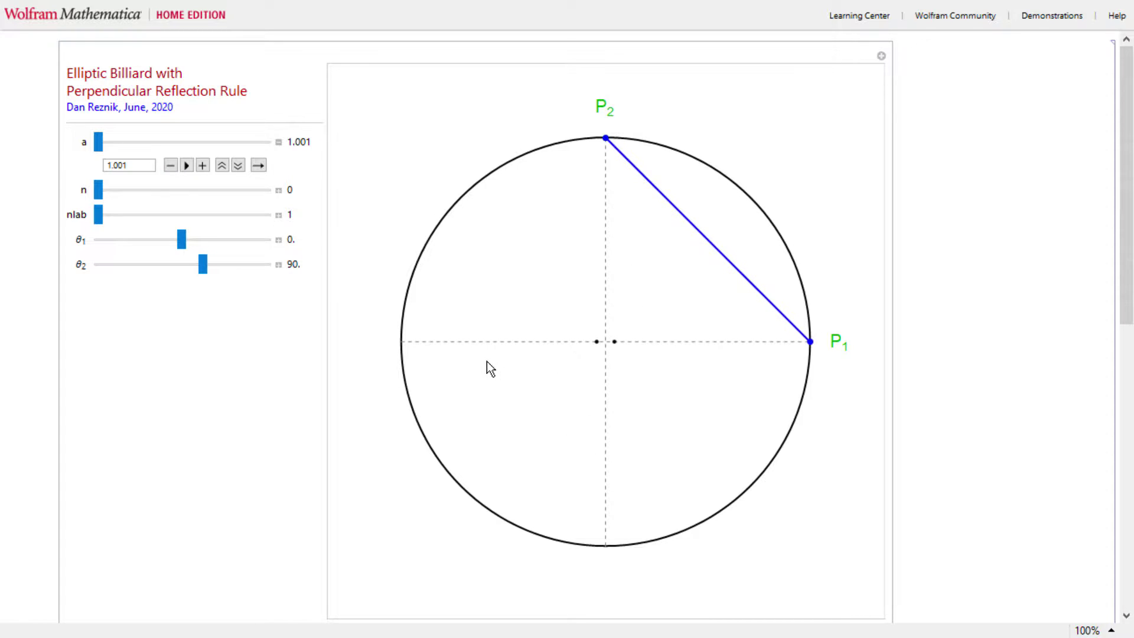
left_click_drag(126, 166, 120, 179)
type("5")
key("Return")
key("BackSpace")
key("BackSpace")
key("BackSpace")
type(".5")
key("Return")
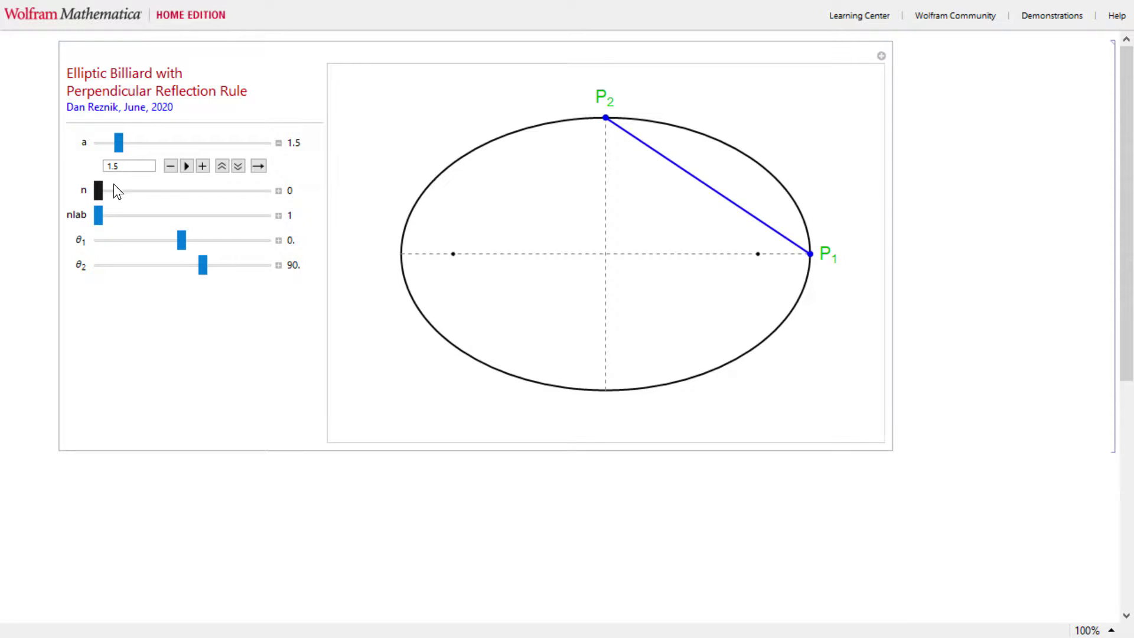
Step: Set θ1 to 0, placing P1 on the major axis
left_click_drag(181, 241, 175, 264)
left_click(278, 240)
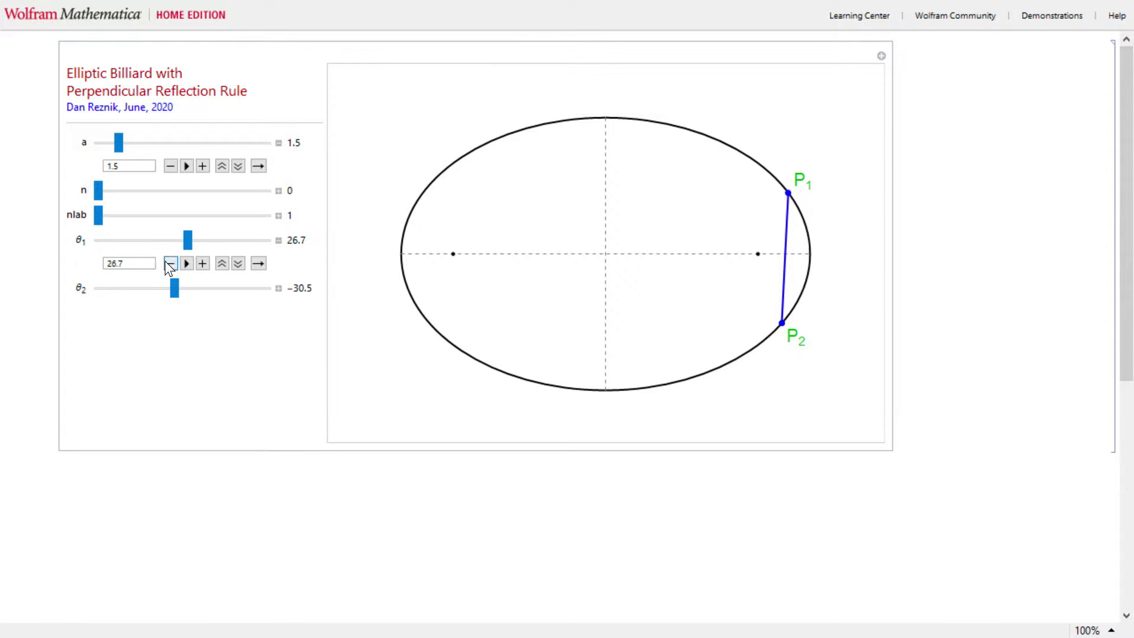
left_click_drag(144, 267, 104, 270)
type("0")
key("Return")
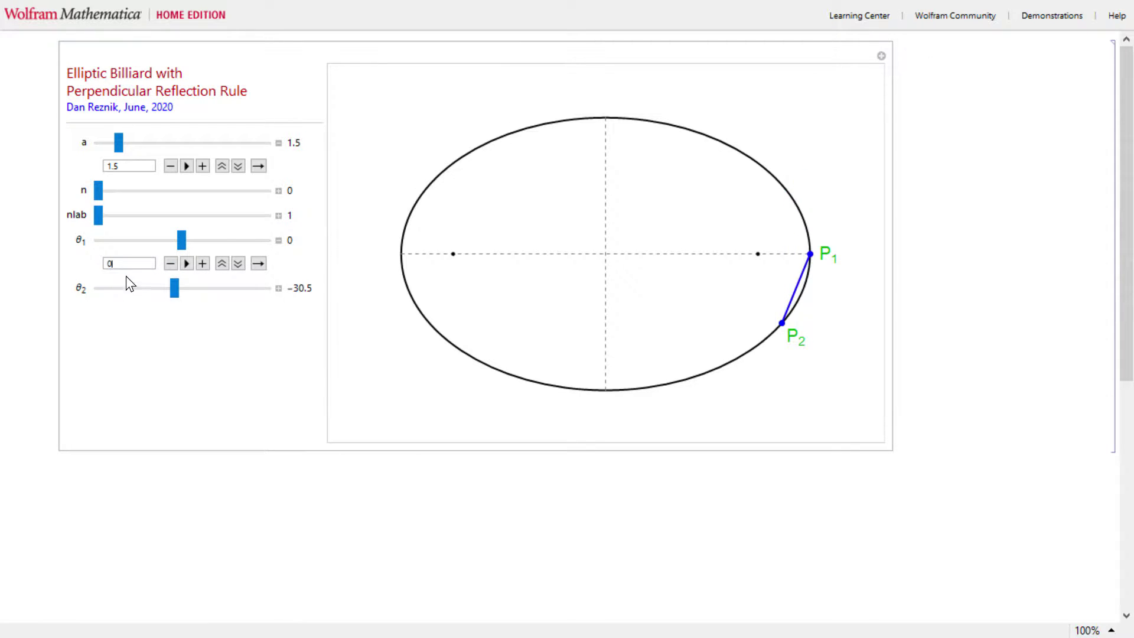
Step: Set θ2 to 45, moving P2 onto the upper arc
left_click(278, 289)
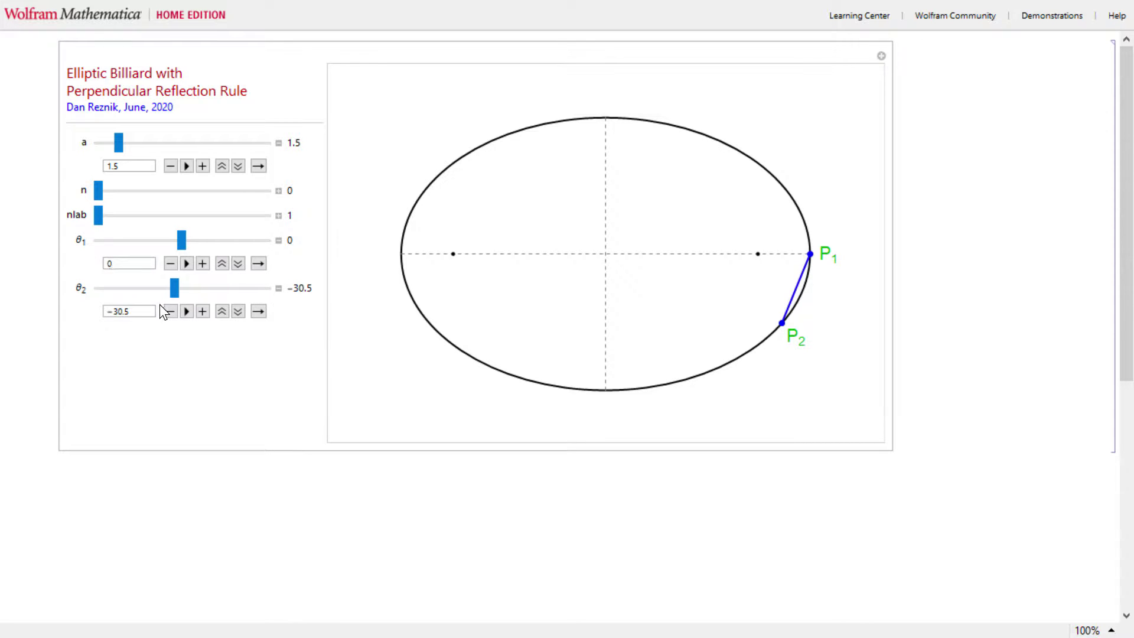
left_click_drag(159, 312, 110, 312)
type("45")
key("Return")
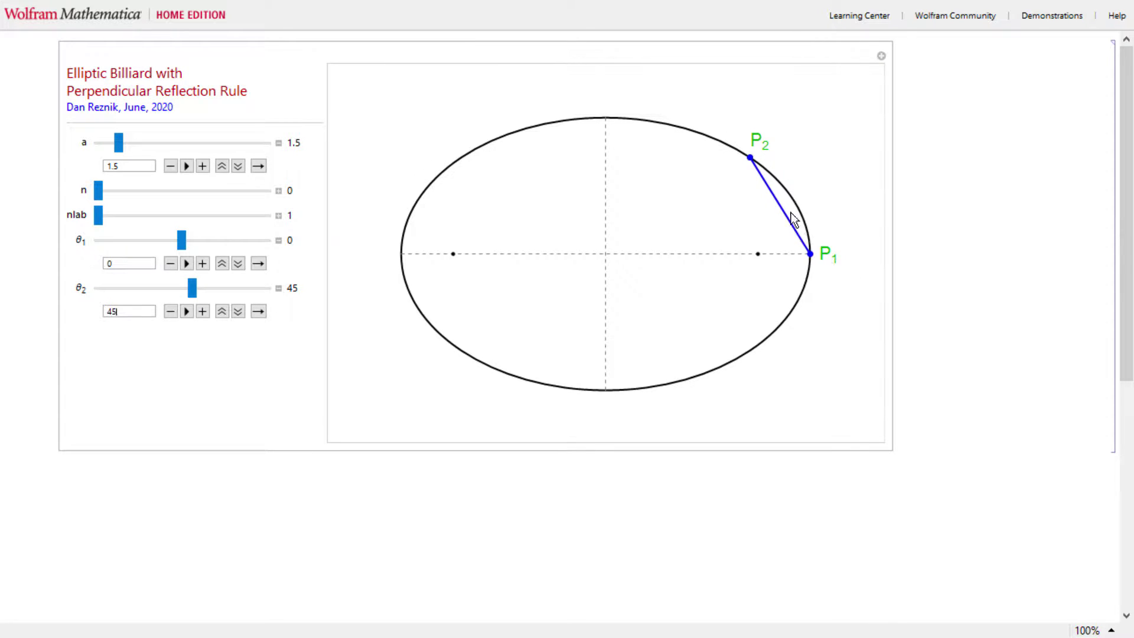
Step: Expand the n and nlab controls, drawing the first green bounce and labelling P3
left_click(760, 165)
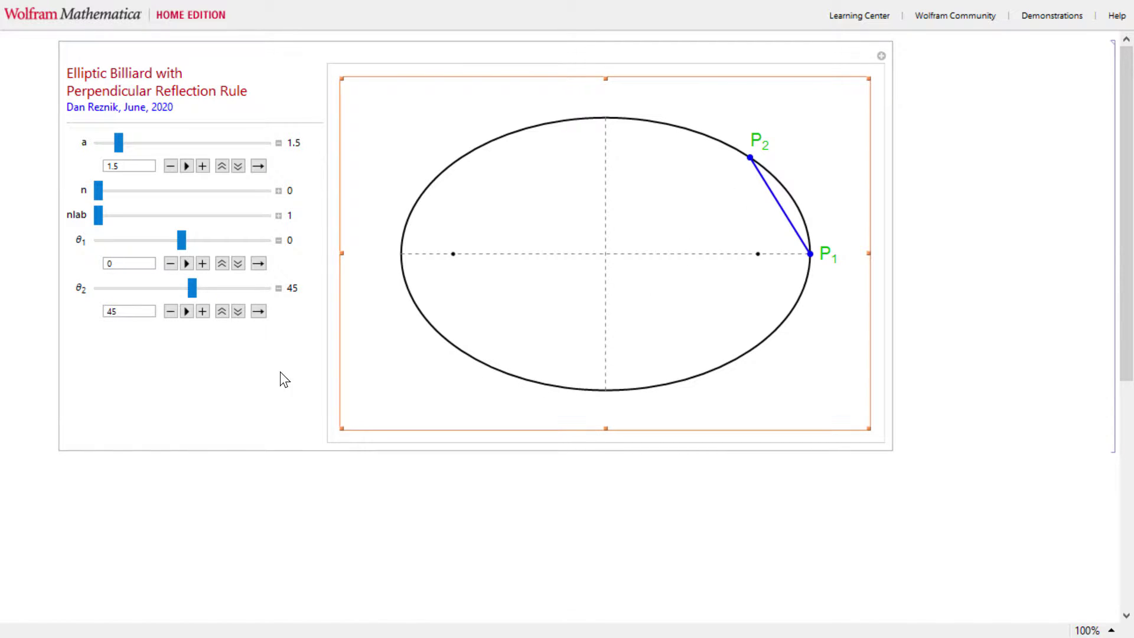
left_click(278, 191)
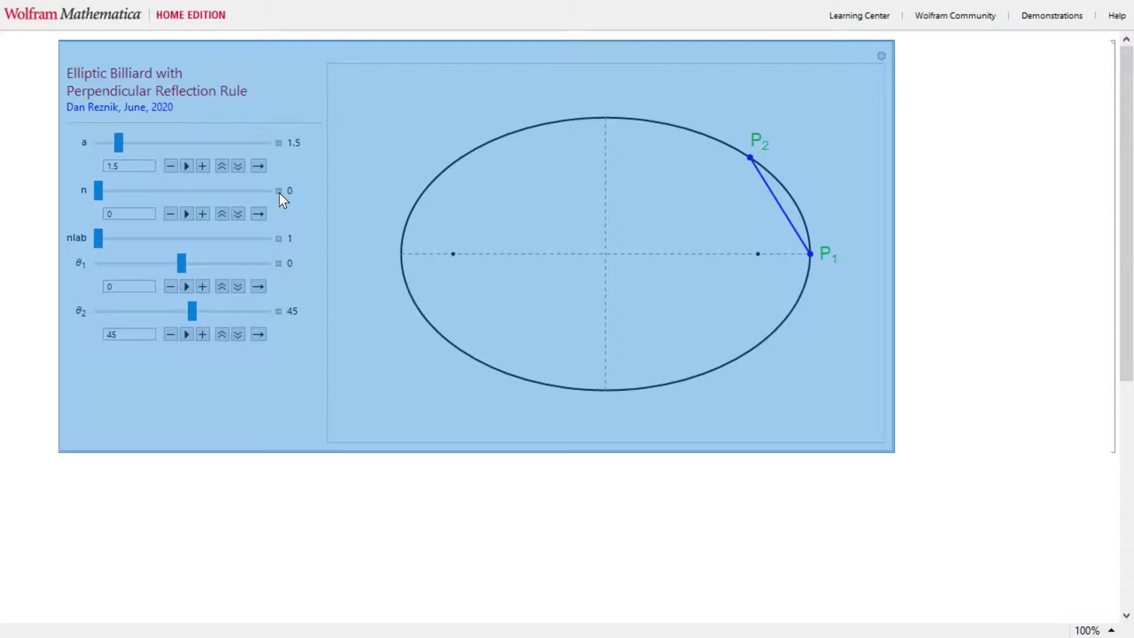
left_click(284, 472)
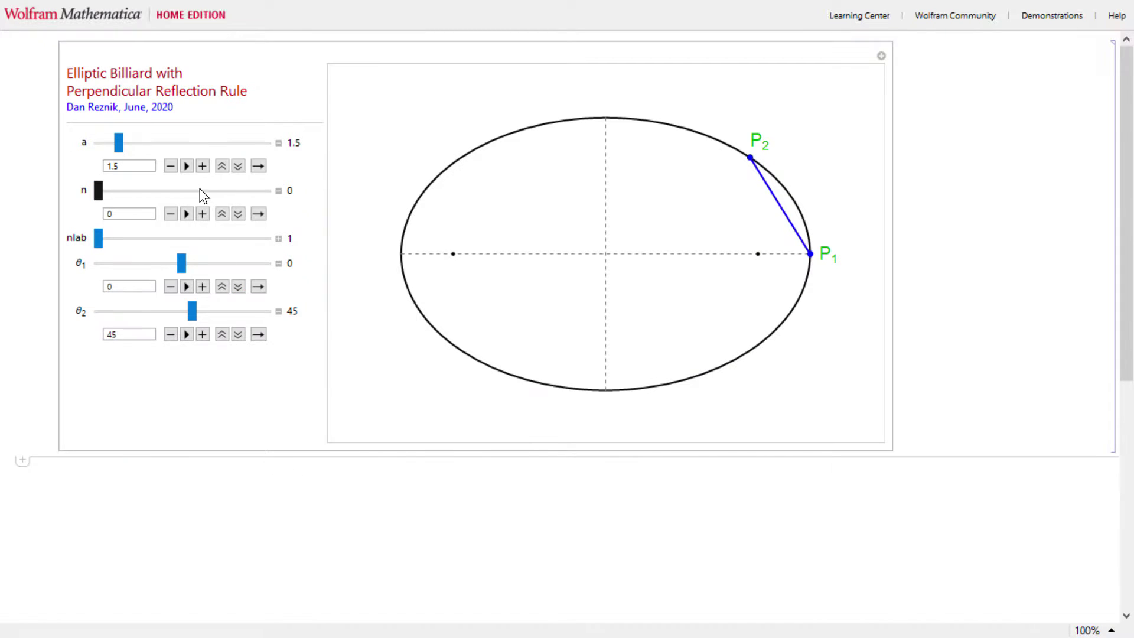
left_click(186, 213)
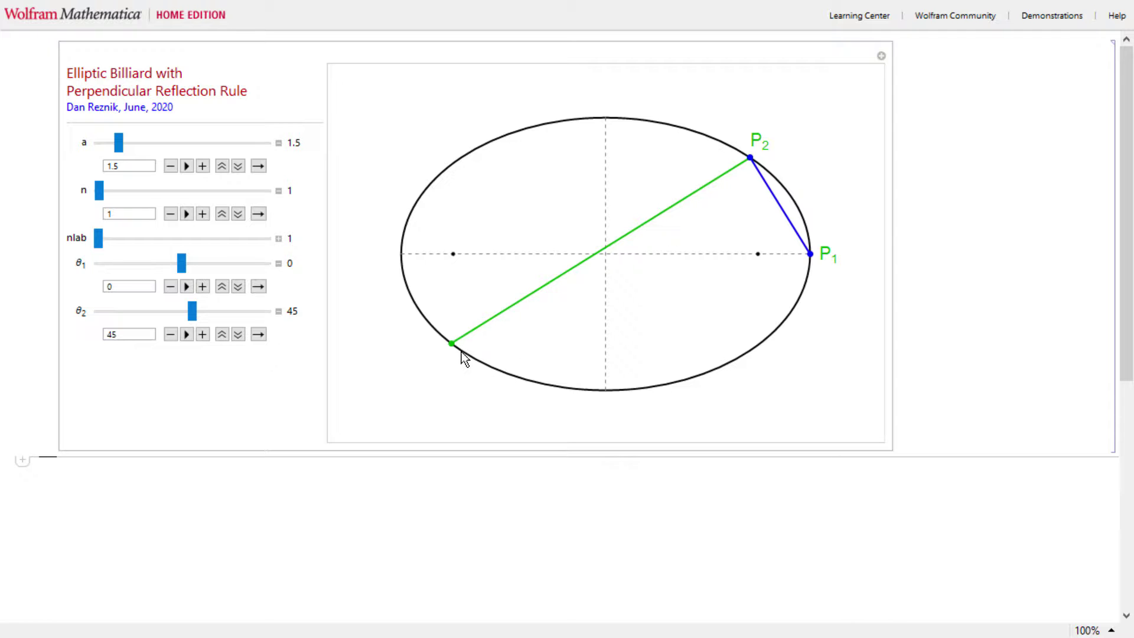
left_click(279, 239)
left_click(203, 263)
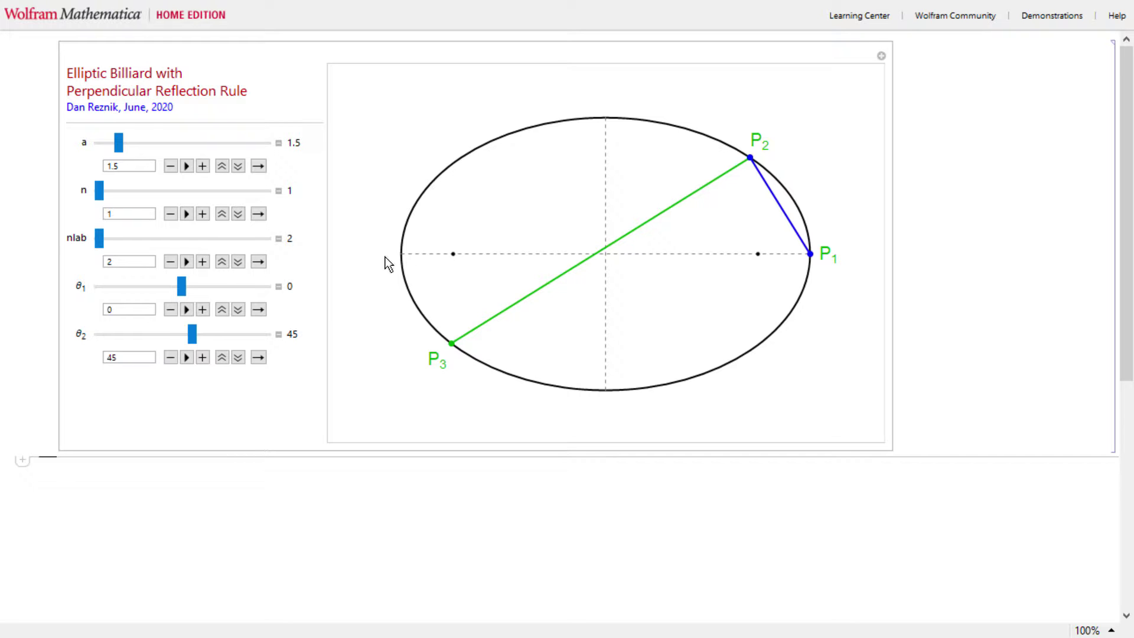
Step: Add bounces to the green path until n reaches 9, labelling P4 along the way
left_click(203, 213)
left_click(204, 259)
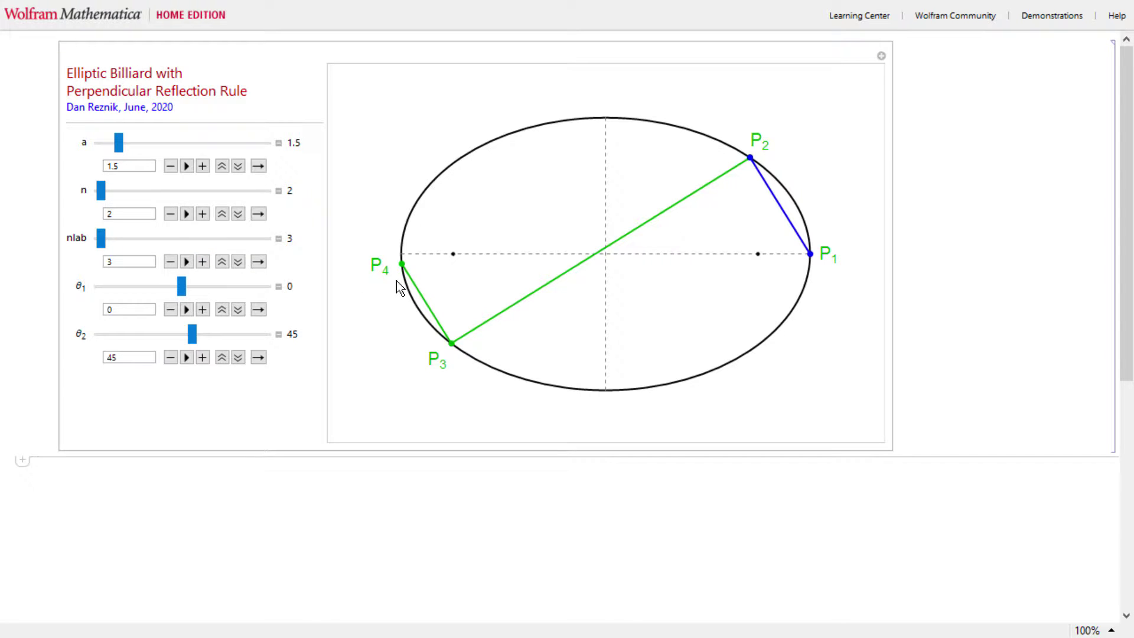
left_click(204, 214)
left_click(203, 213)
left_click(203, 214)
left_click(202, 214)
left_click(203, 214)
left_click(203, 214)
left_click(203, 214)
Step: Raise nlab to 10 so points P1 through P11 are labelled
left_click(202, 262)
left_click(202, 262)
left_click(203, 261)
left_click(202, 262)
left_click(203, 262)
left_click(202, 262)
left_click(203, 260)
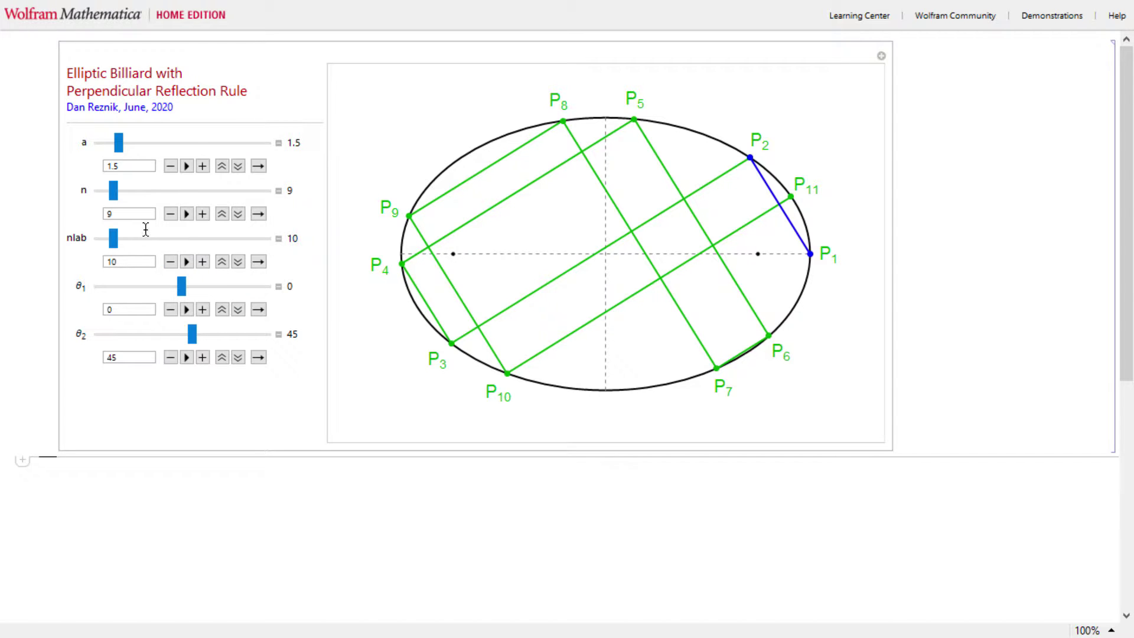
Step: Sweep n to 100, down to 6, back to 100, and set nlab to 1
left_click_drag(113, 193, 288, 205)
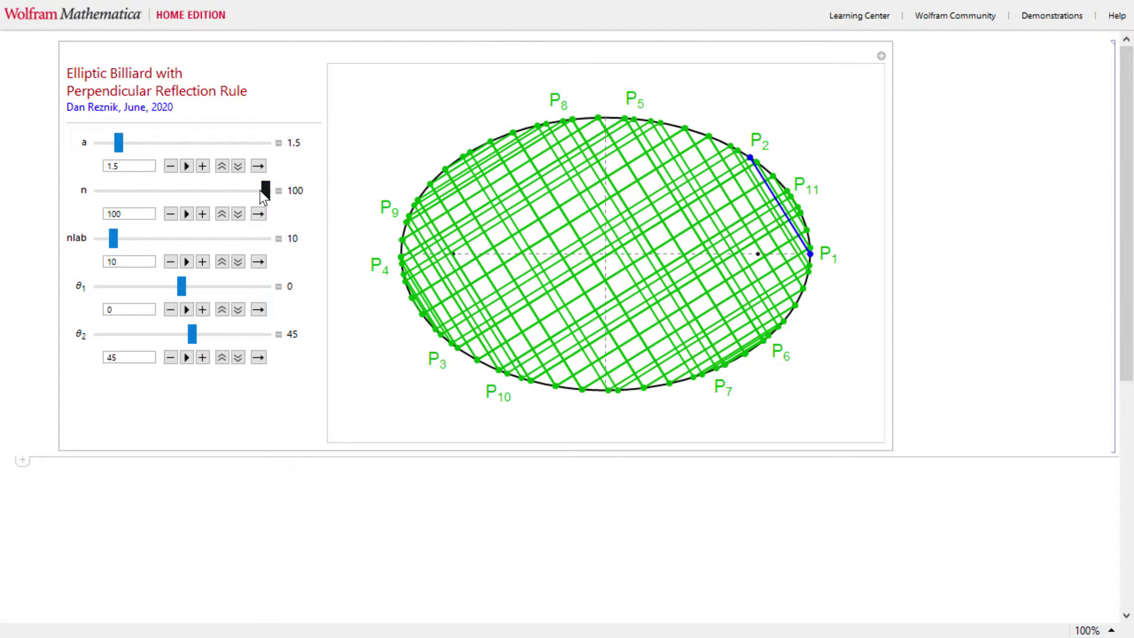
left_click_drag(263, 195, 109, 168)
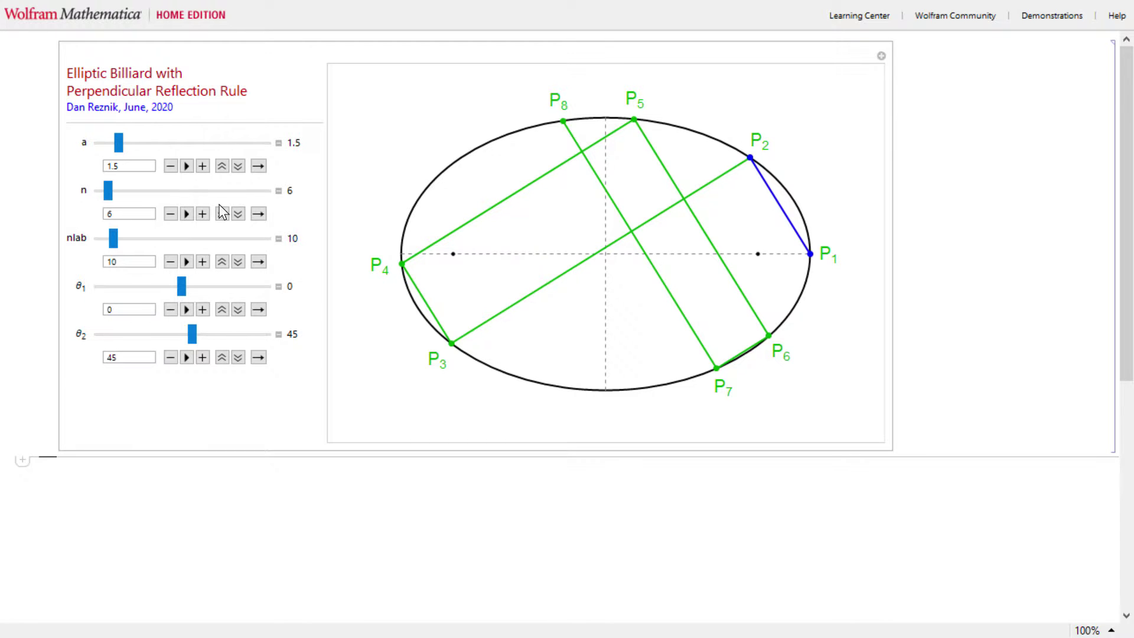
left_click_drag(109, 188, 283, 191)
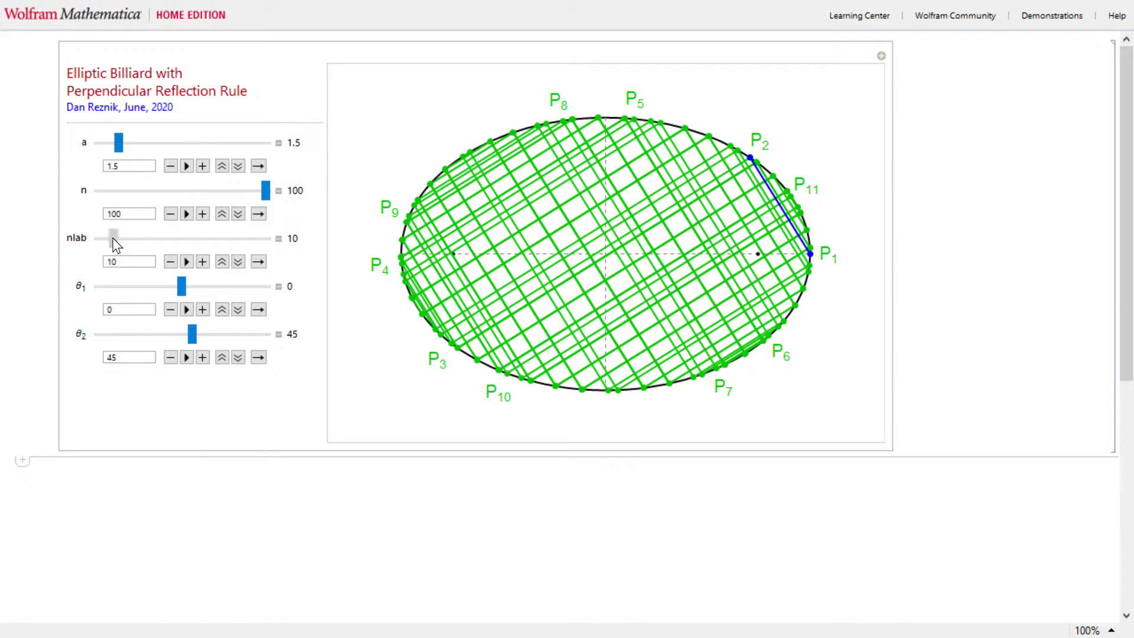
left_click_drag(114, 238, 80, 271)
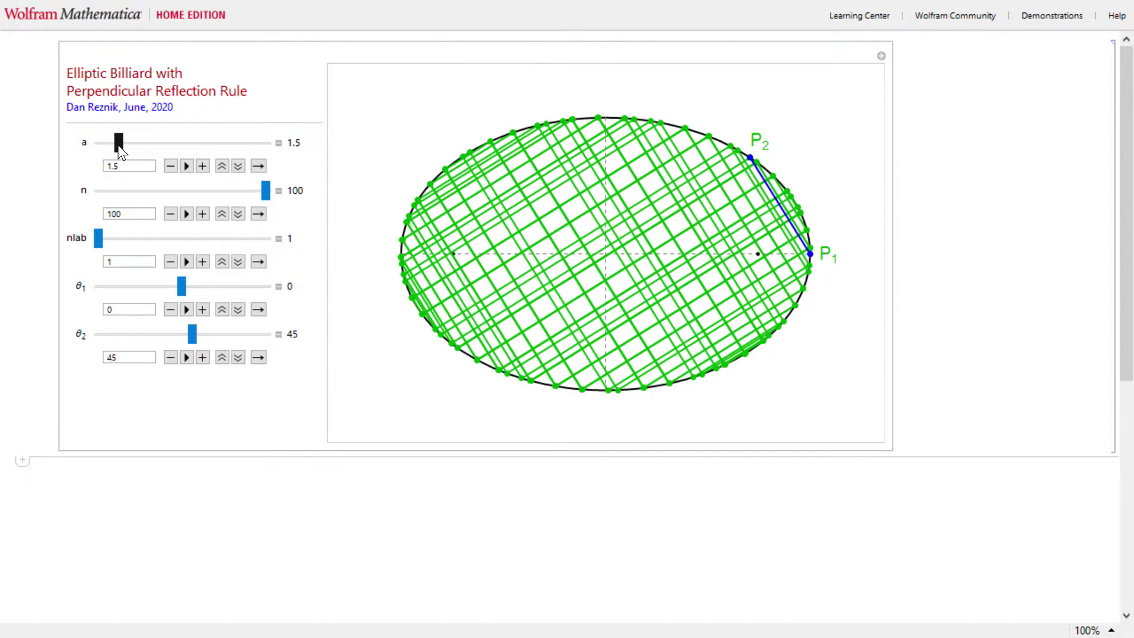
Step: Cut the path to a few bounces and make the ellipse near-circular with a = 1.0001
left_click_drag(119, 147, 88, 149)
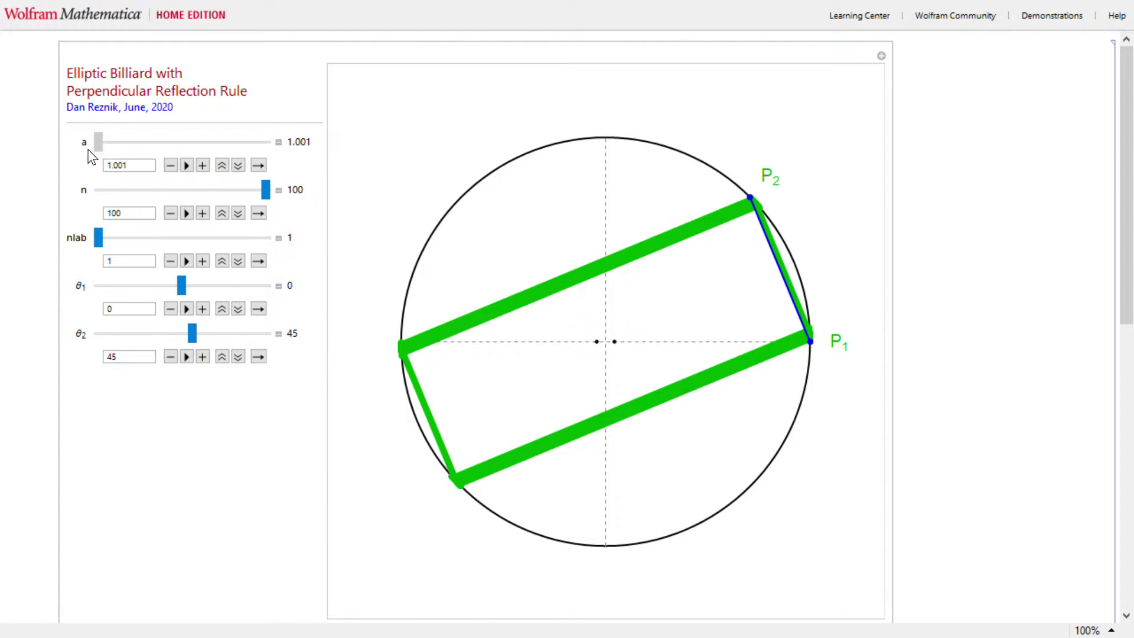
left_click_drag(264, 197, 111, 191)
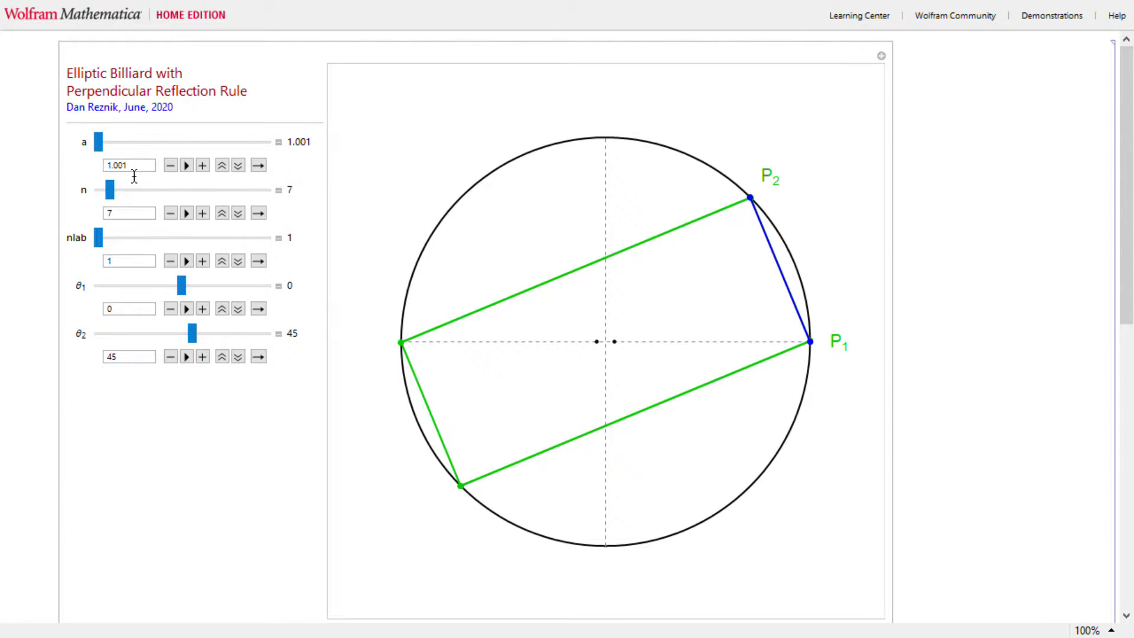
left_click(117, 165)
type("0")
key("Return")
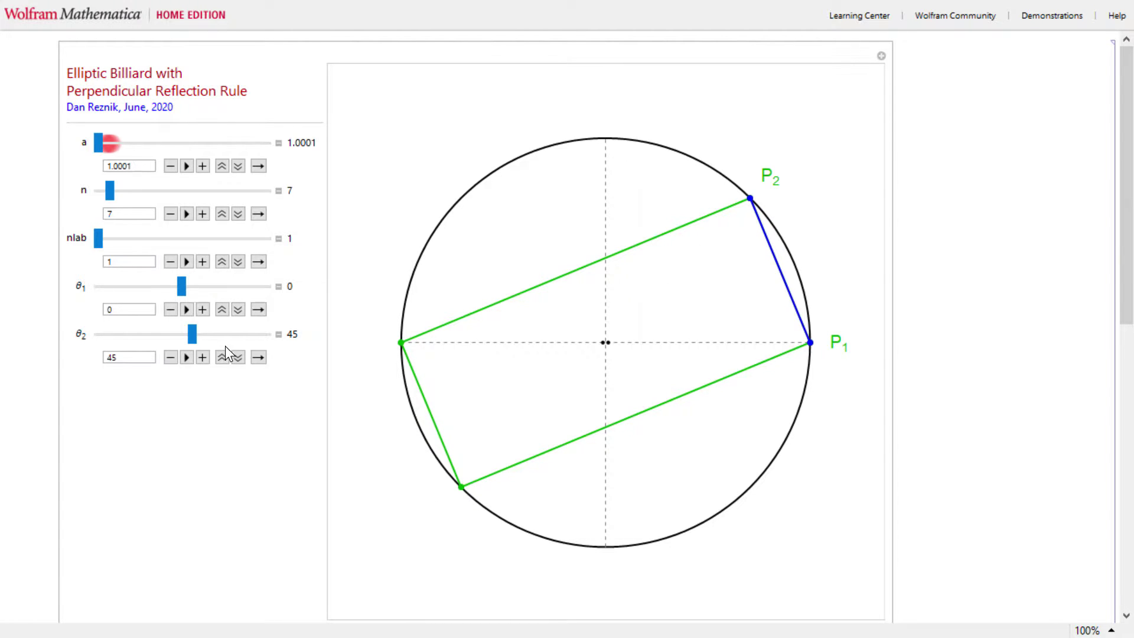
Step: Sweep θ2 to 30.5, widen the ellipse to a = 1.2, and trim the path to 14 bounces
left_click_drag(191, 334, 215, 353)
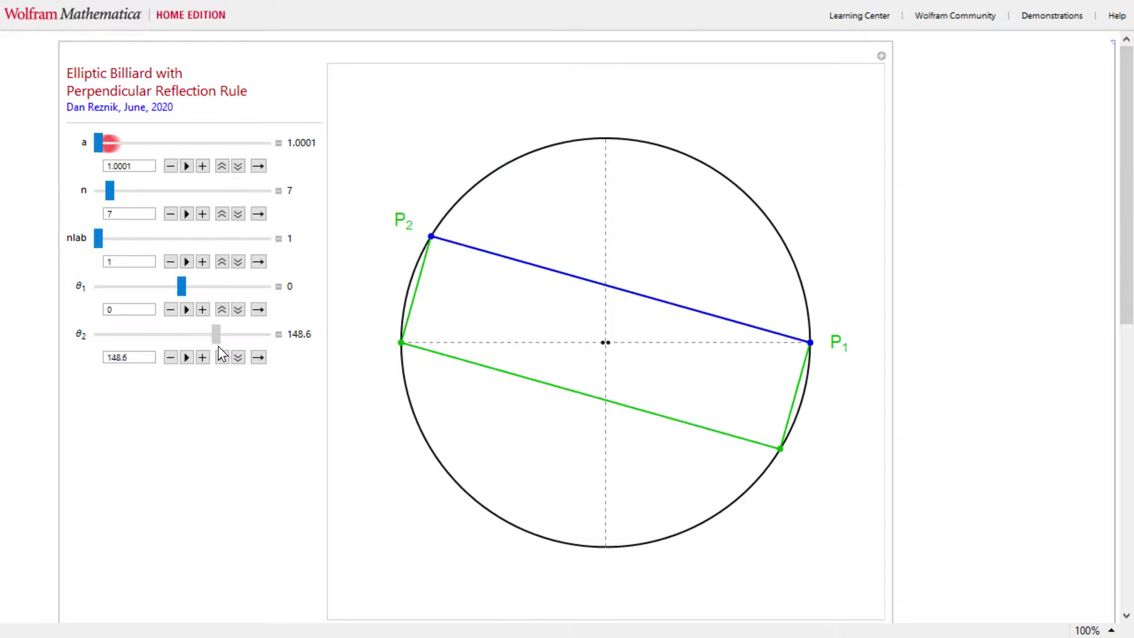
left_click_drag(218, 346, 190, 357)
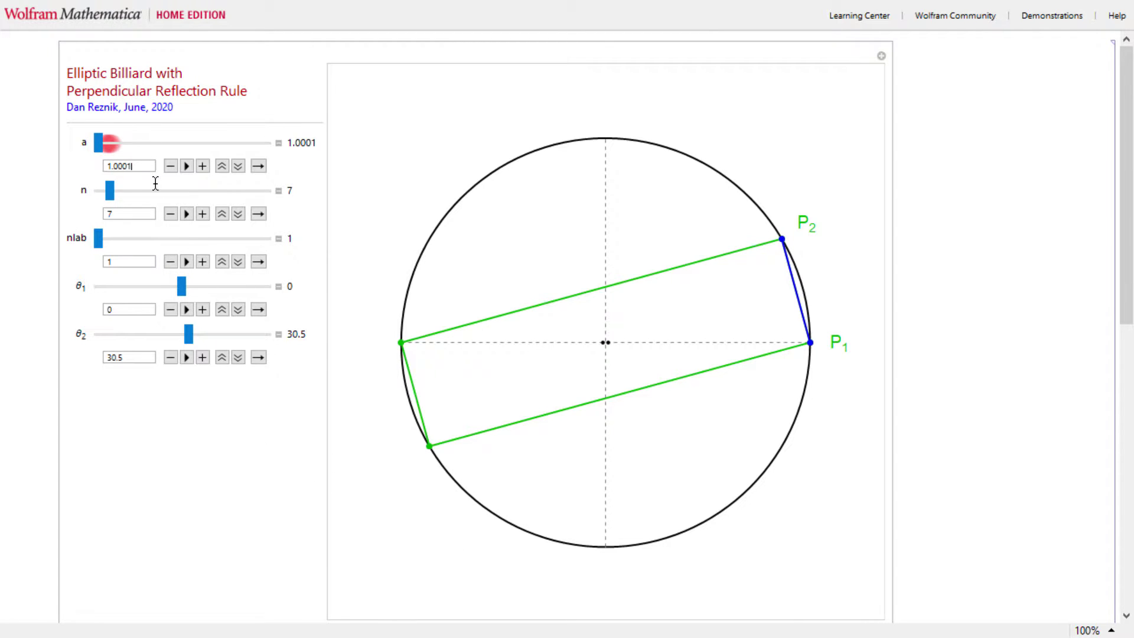
left_click_drag(155, 183, 126, 180)
type("2")
key("Return")
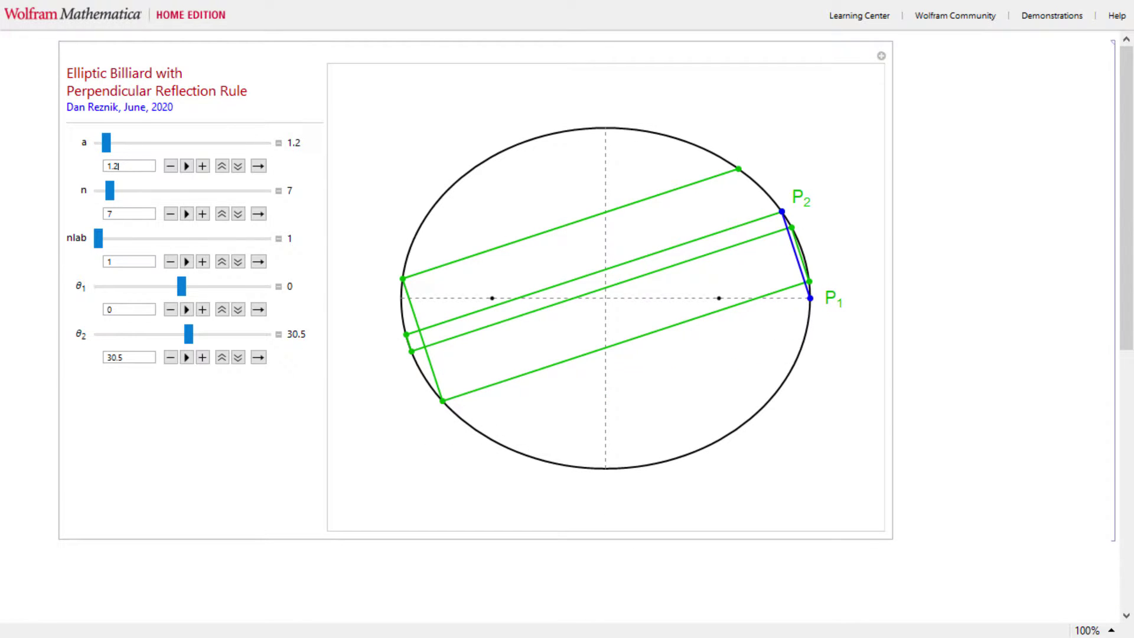
left_click_drag(103, 186, 277, 182)
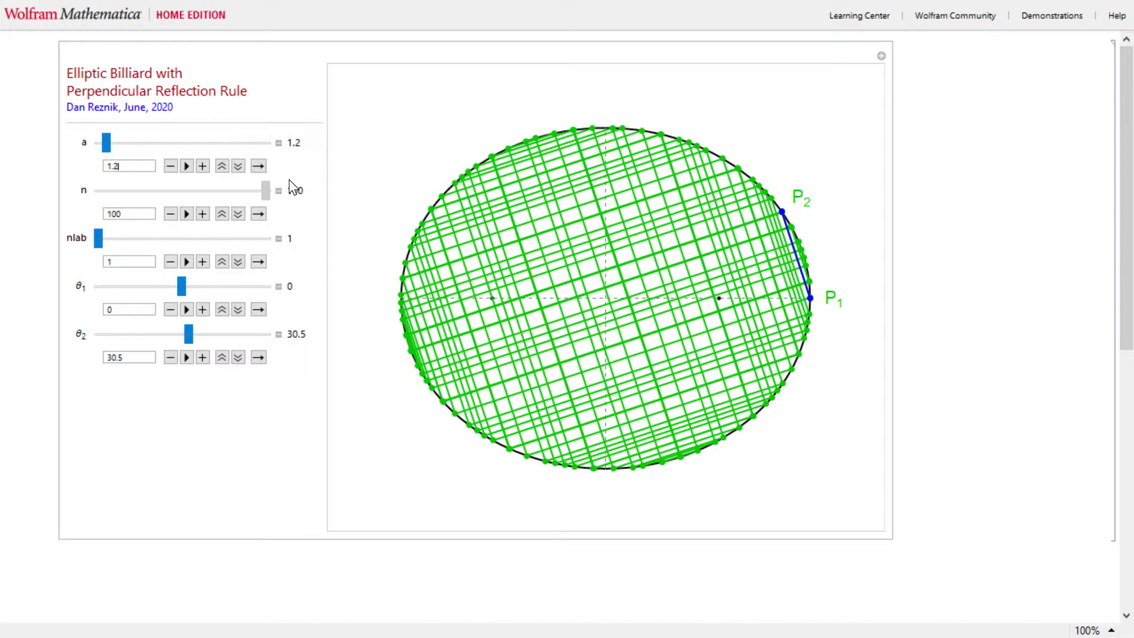
left_click_drag(288, 179, 122, 180)
Step: Restore aspect ratio a = 1.5 and θ2 = 45
key("BackSpace")
type("5")
key("Return")
left_click(138, 358)
key("BackSpace")
key("BackSpace")
key("BackSpace")
key("BackSpace")
type("45")
key("Return")
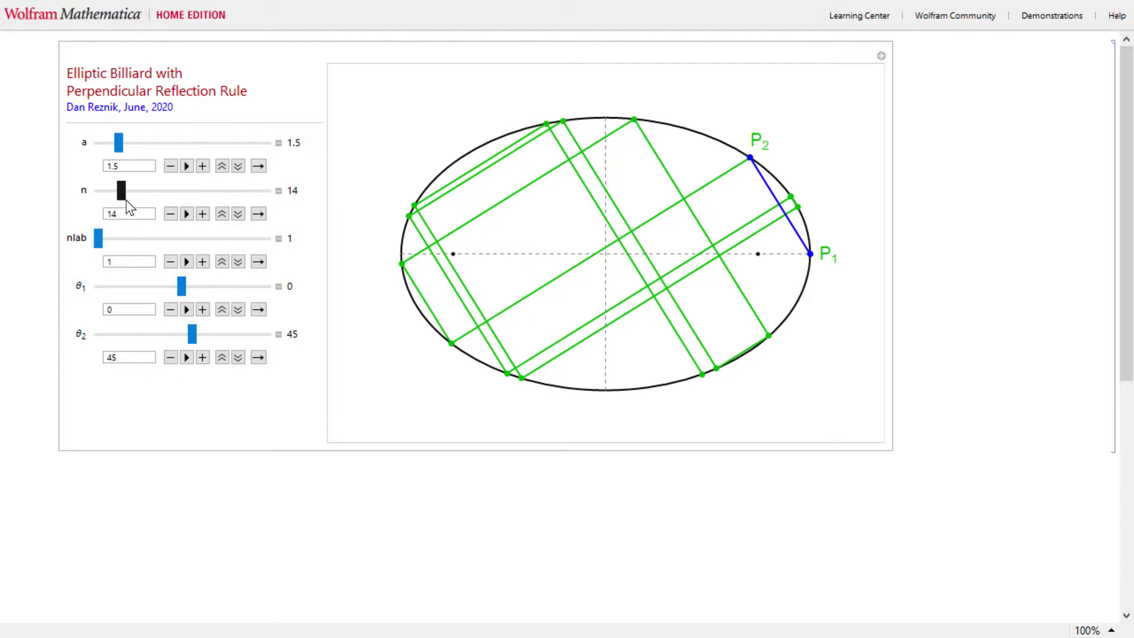
Step: Extend to 100 bounces, pause the a animation, and stretch a to about 1.691
left_click_drag(122, 190, 279, 188)
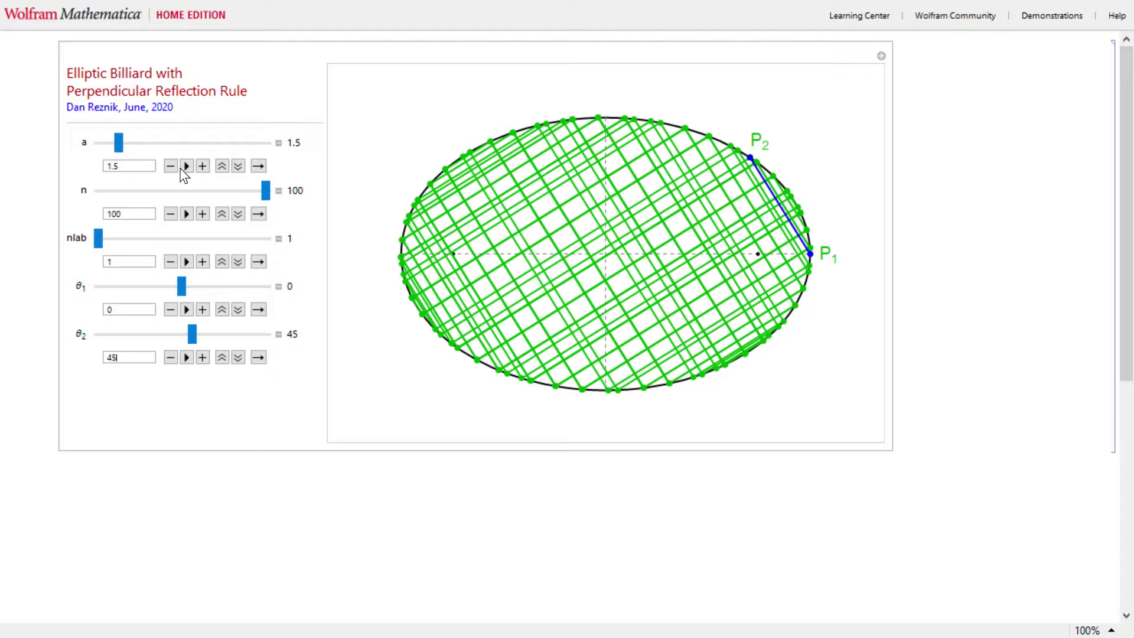
left_click_drag(119, 143, 91, 142)
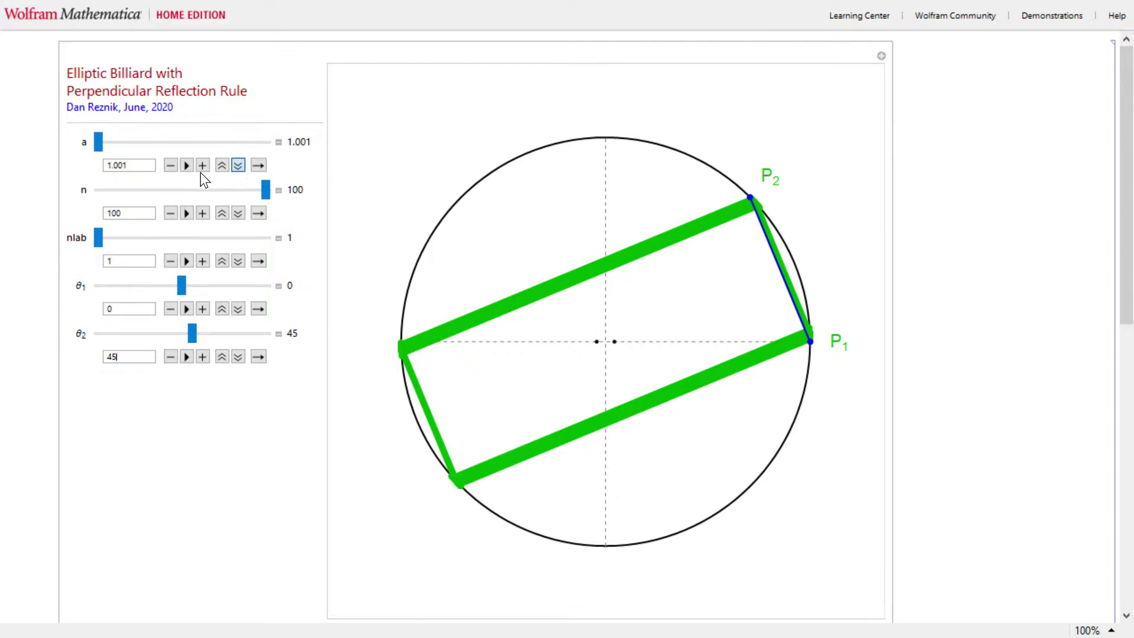
left_click(238, 166)
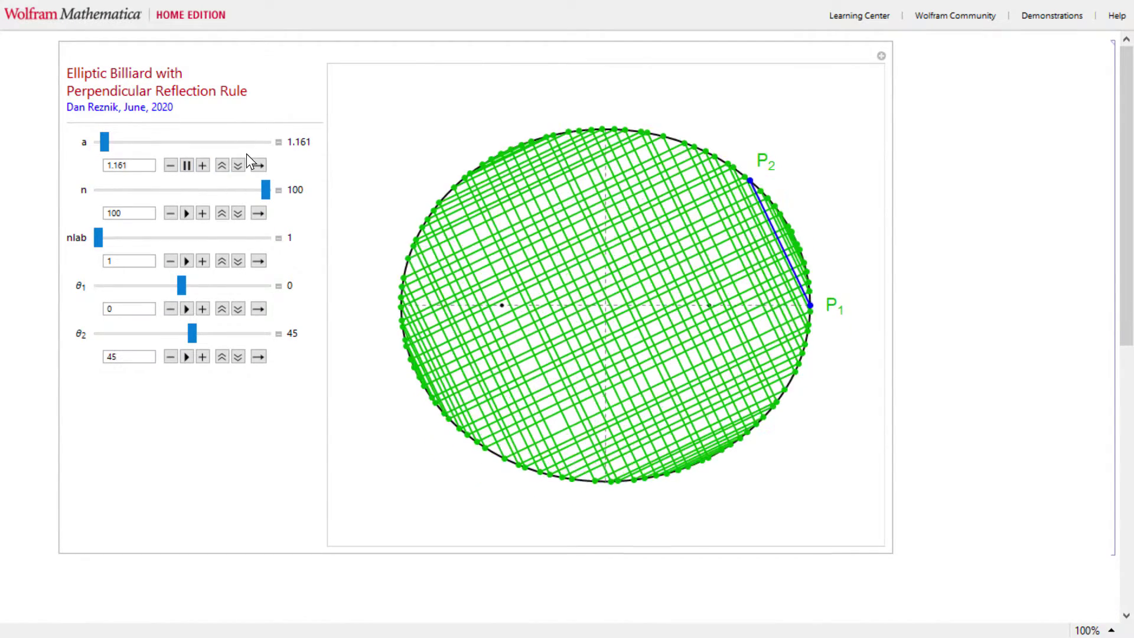
left_click(238, 165)
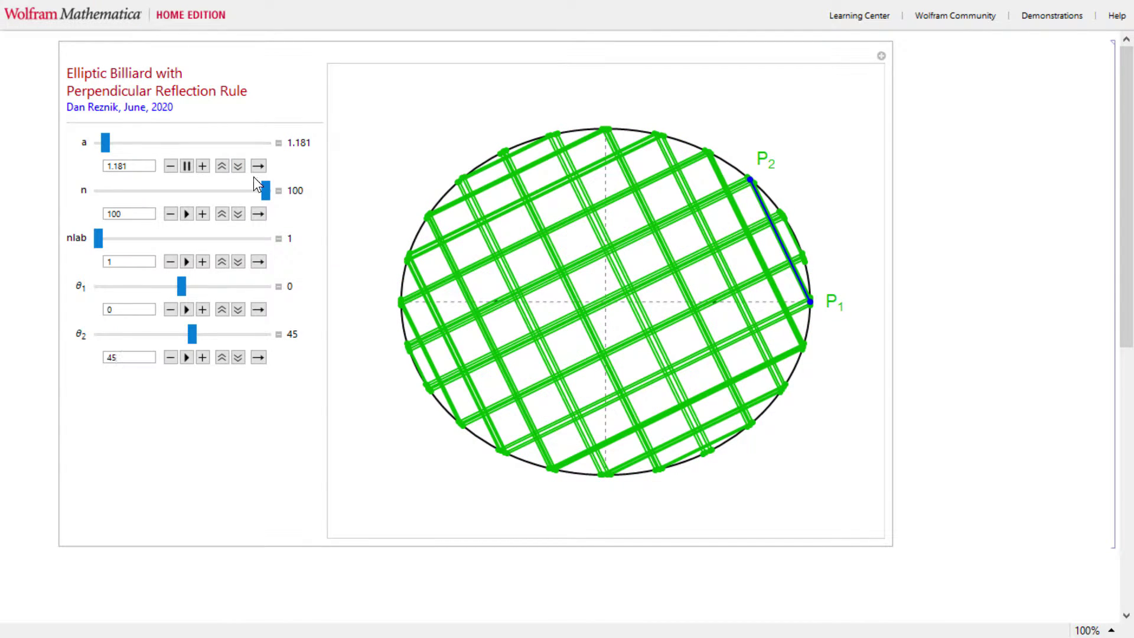
left_click(184, 168)
left_click_drag(107, 143, 128, 151)
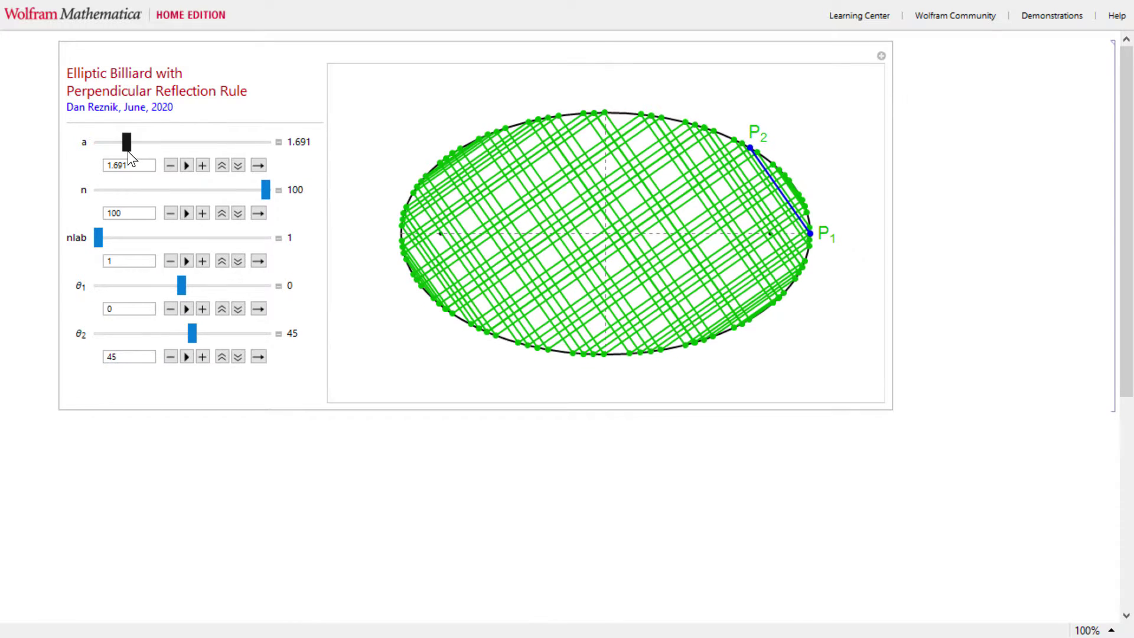
Step: Step a down to 1.661 and back up to 1.666 with the minus/plus buttons
left_click(170, 166)
left_click(171, 166)
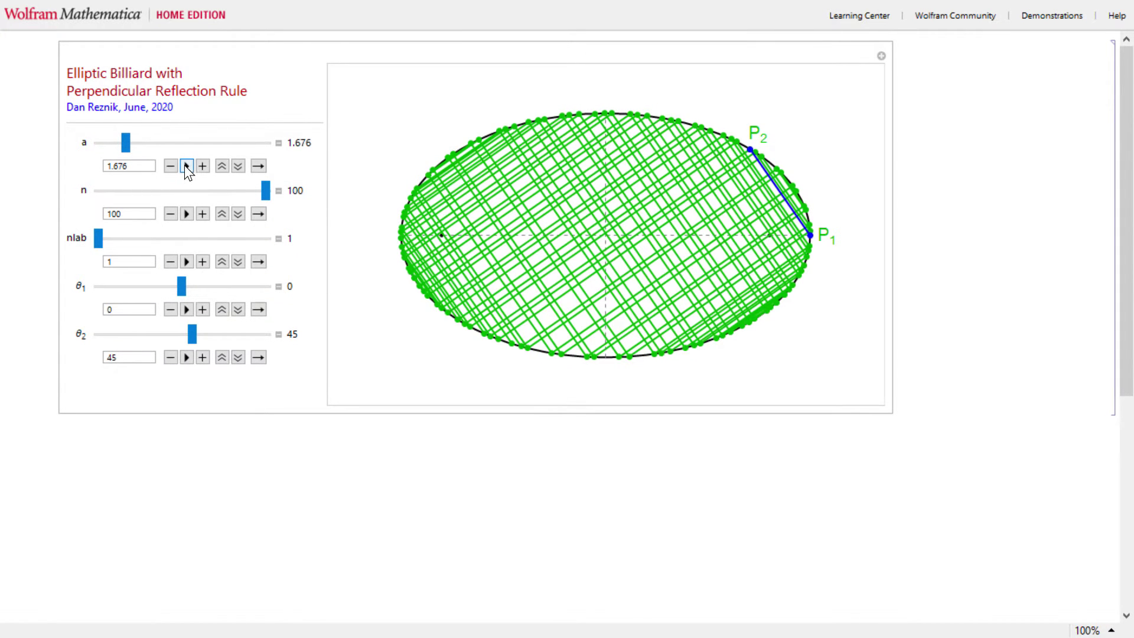
left_click(171, 165)
left_click(170, 166)
left_click(171, 165)
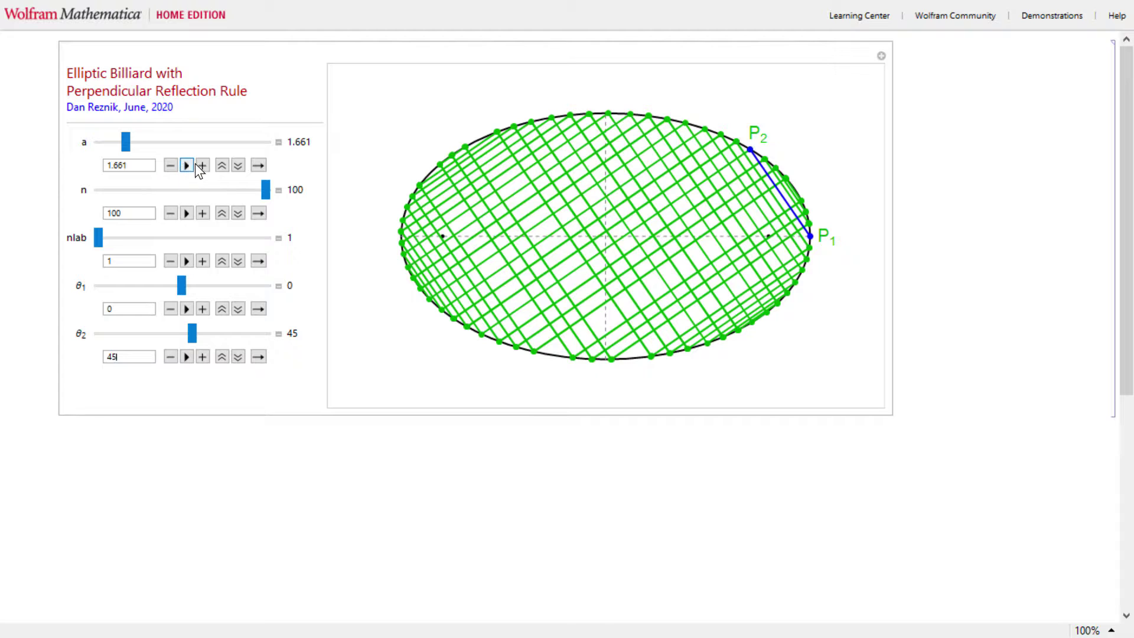
left_click(202, 166)
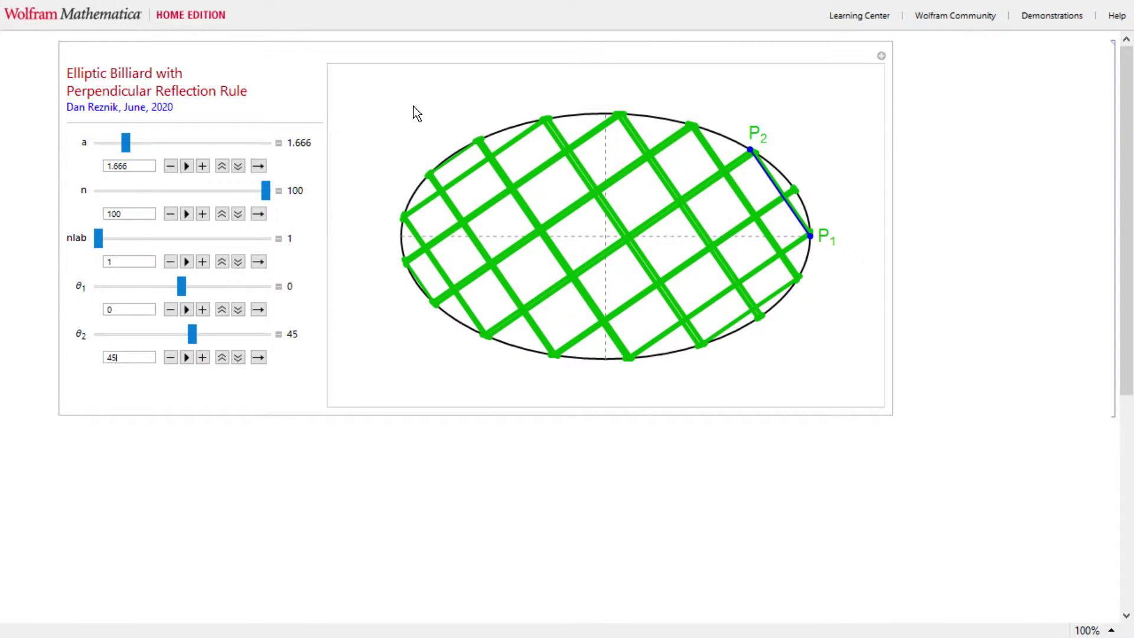
Step: Try typed a values 1.665, 1.667 and 1.666
left_click(136, 166)
key("BackSpace")
type("5")
key("Return")
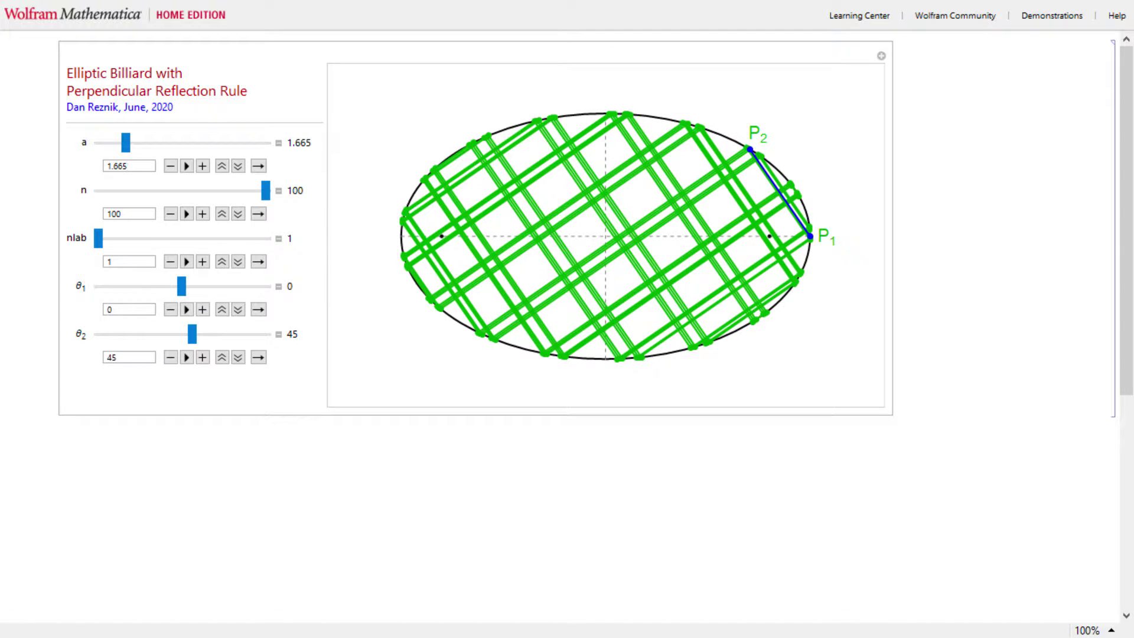
key("BackSpace")
type("7")
key("Return")
key("BackSpace")
type("6")
key("Return")
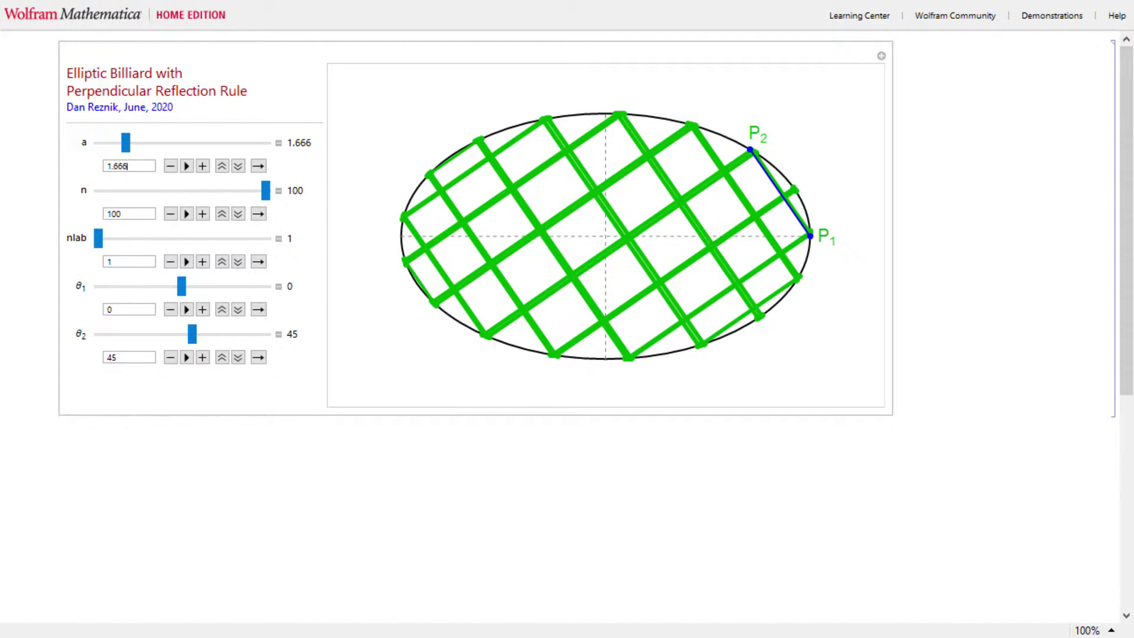
Step: Refine a to 1.6665, then 1.6655
type("5")
key("Return")
key("BackSpace")
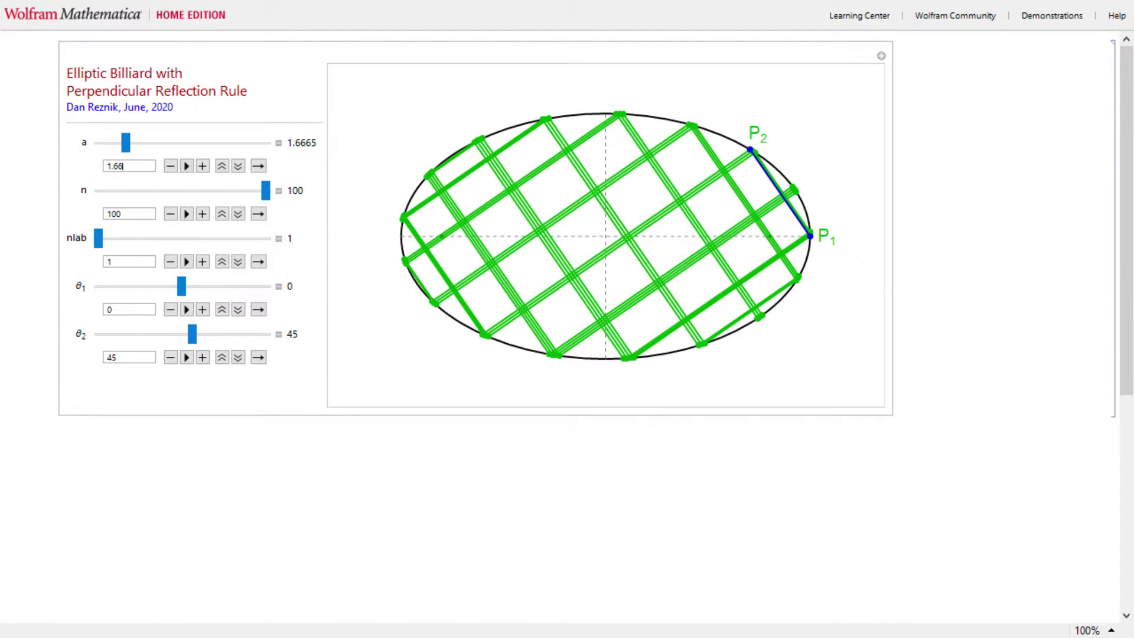
type("5")
key("Return")
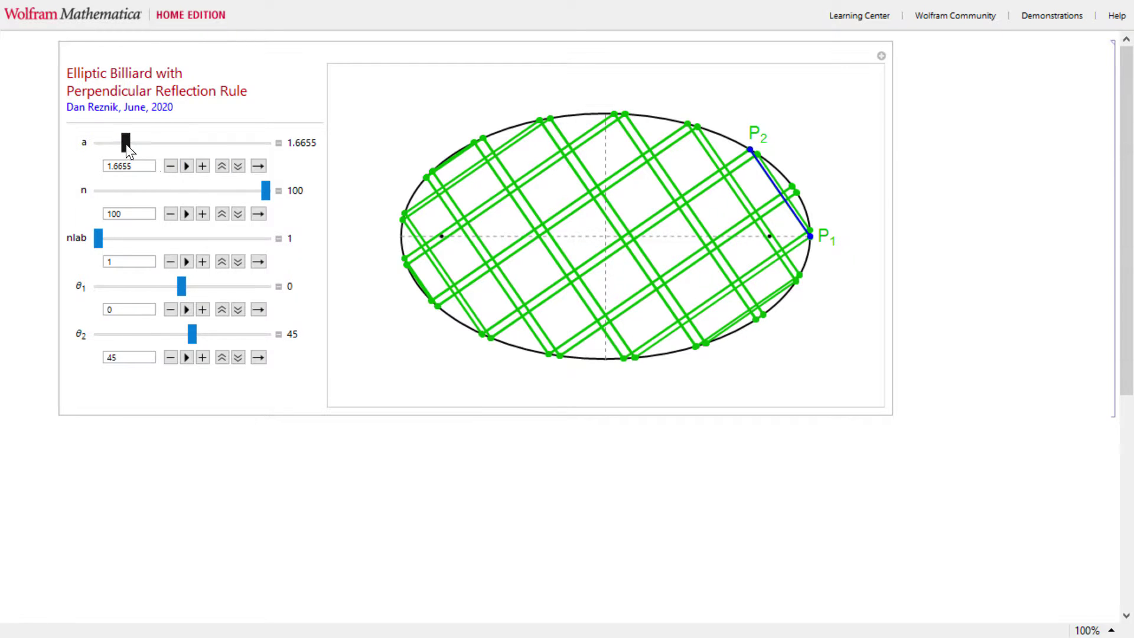
Step: Stretch the ellipse further and settle a at 1.774 after trying 1.772, 1.773, 1.775
left_click_drag(126, 144, 135, 152)
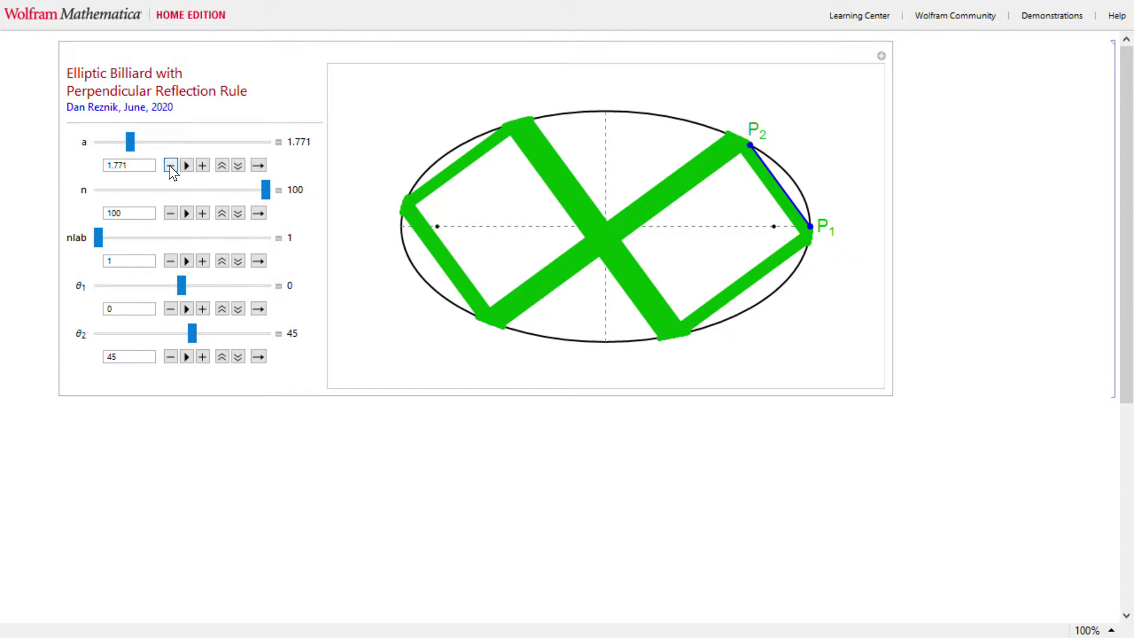
key("BackSpace")
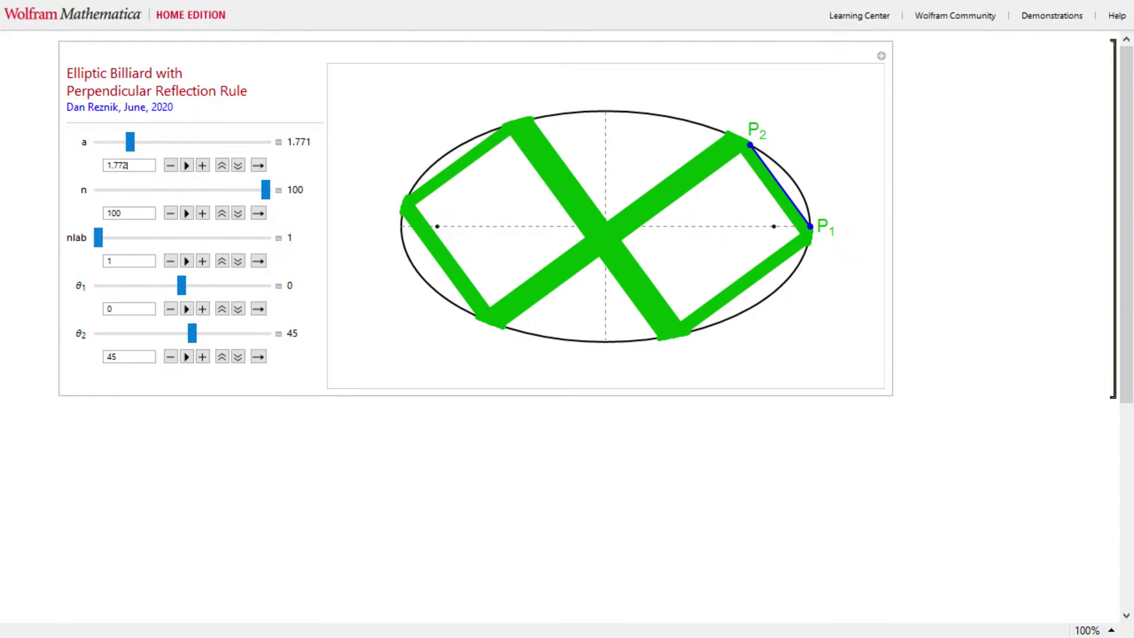
type("2")
key("BackSpace")
type("3")
key("BackSpace")
type("4")
key("BackSpace")
type("5")
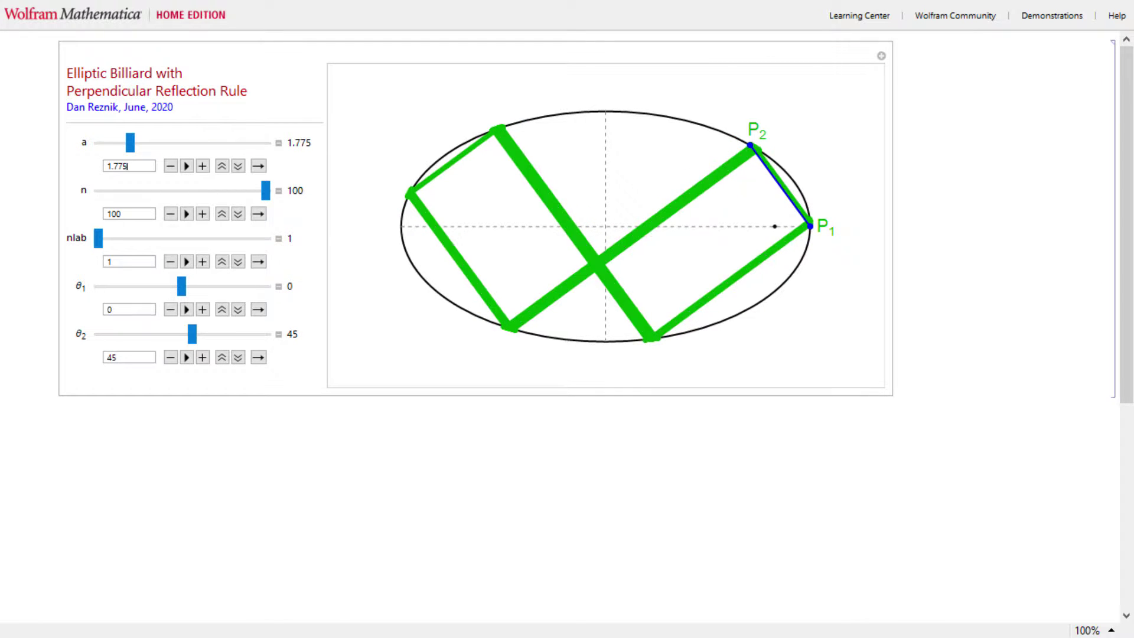
key("BackSpace")
type("4")
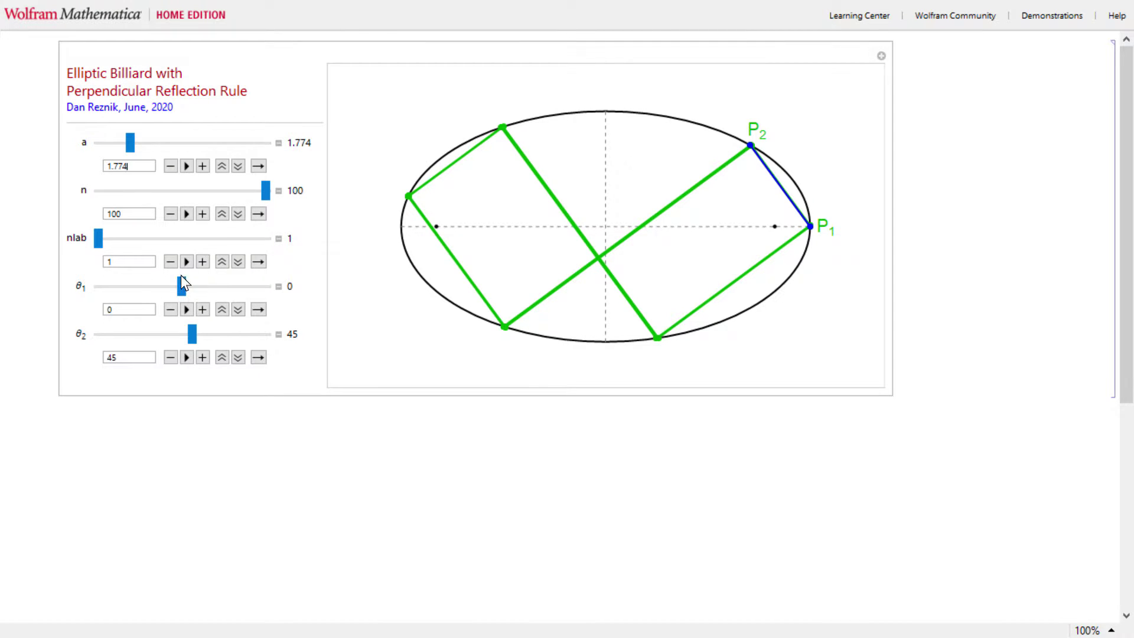
Step: Raise nlab from 1 to 5 so bounce points P1 through P6 are labelled
left_click(202, 263)
left_click(203, 262)
left_click(203, 263)
left_click(202, 263)
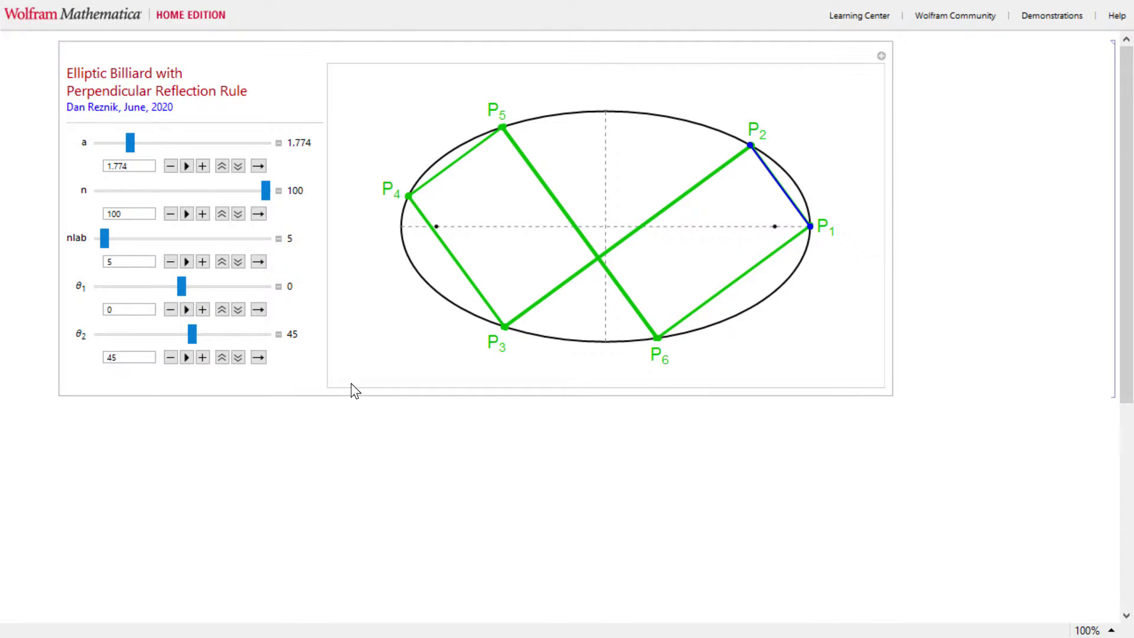
left_click(124, 162)
Step: Drag a to about 2.1, step it down to 2.086, then up to 2.091
left_click_drag(134, 142, 145, 140)
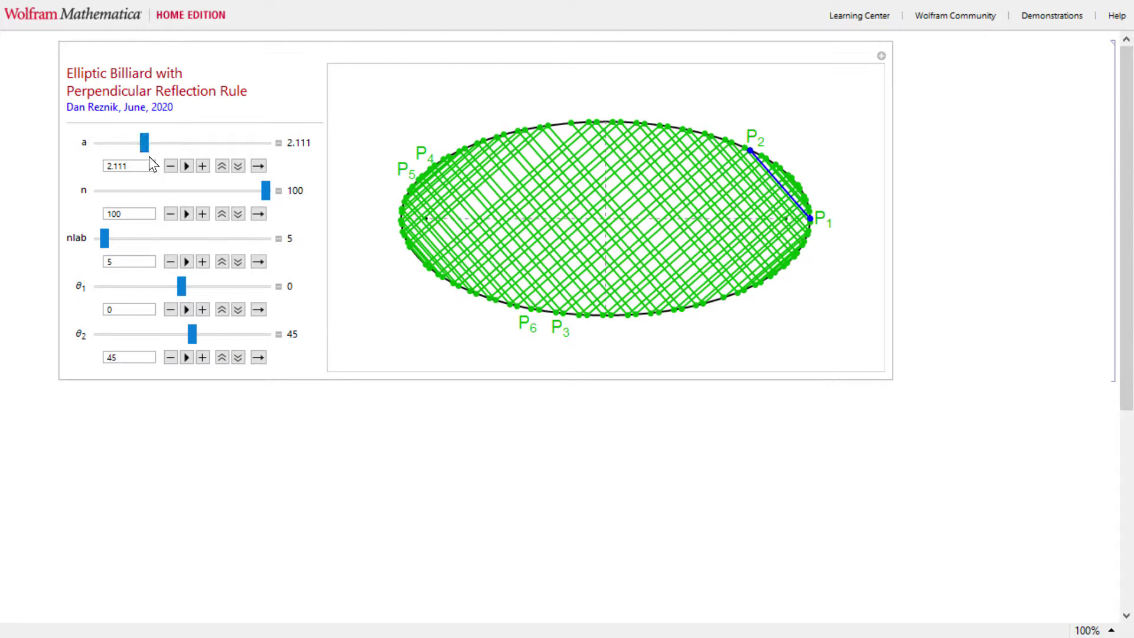
left_click(171, 166)
left_click(172, 168)
left_click(175, 168)
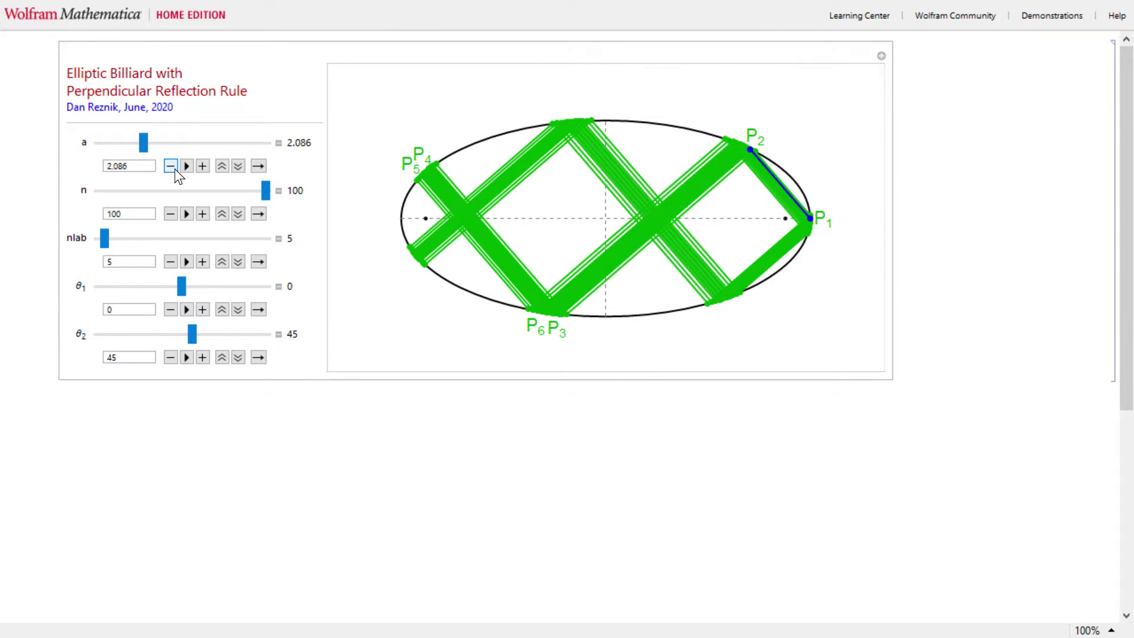
left_click(204, 168)
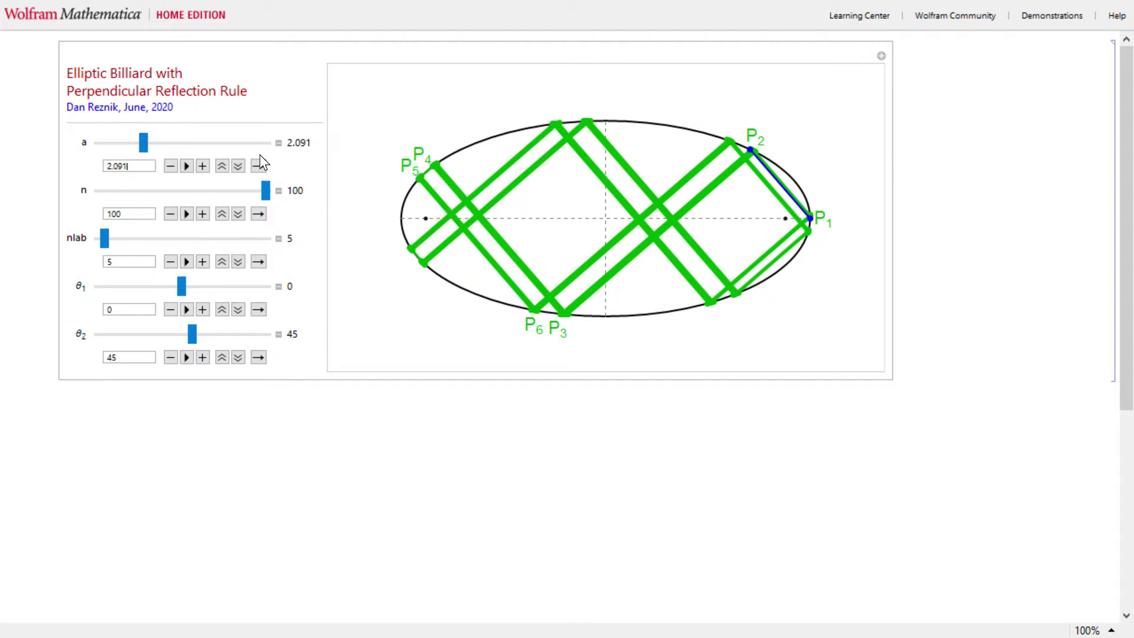
Step: Try typed a values 2.0915, 2.0905 and 2.09025
left_click(126, 167)
type("5")
key("Return")
key("BackSpace")
key("BackSpace")
type("05")
key("Return")
key("BackSpace")
type("25")
key("Return")
Step: Trim a through 2.0902 and 2.0901 down to 2.09
key("BackSpace")
key("Return")
key("BackSpace")
type("1")
key("Return")
key("BackSpace")
key("BackSpace")
key("Return")
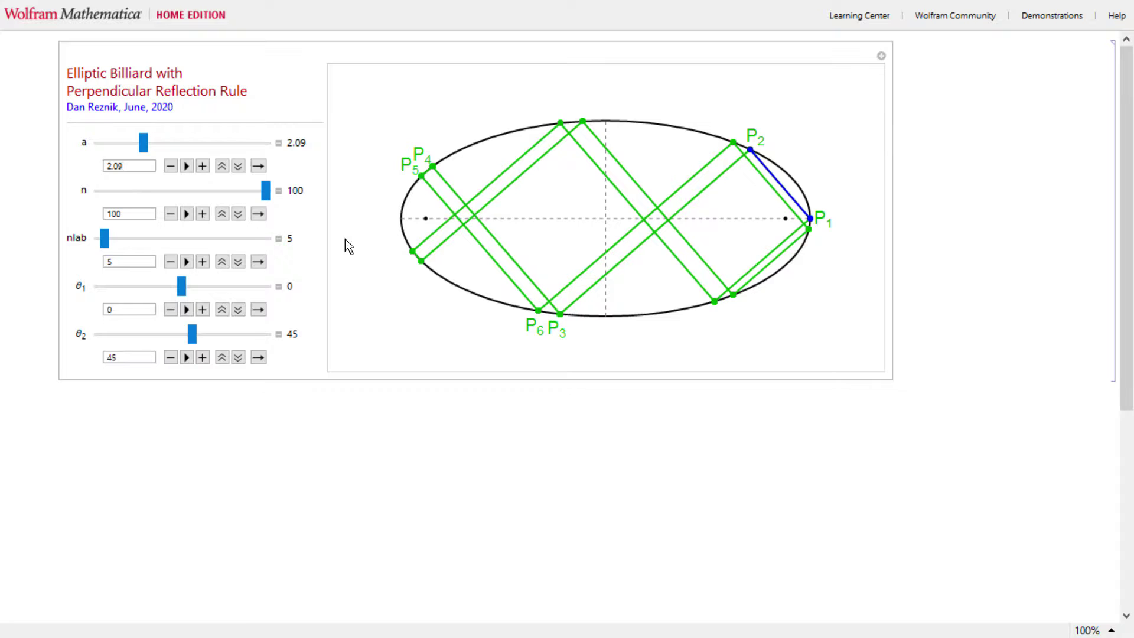
Step: Raise nlab to 13 so bounce points P1 through P14 are labelled
left_click(202, 262)
left_click(203, 261)
left_click(202, 262)
left_click(202, 262)
left_click(202, 262)
left_click(202, 261)
left_click(203, 262)
left_click(203, 262)
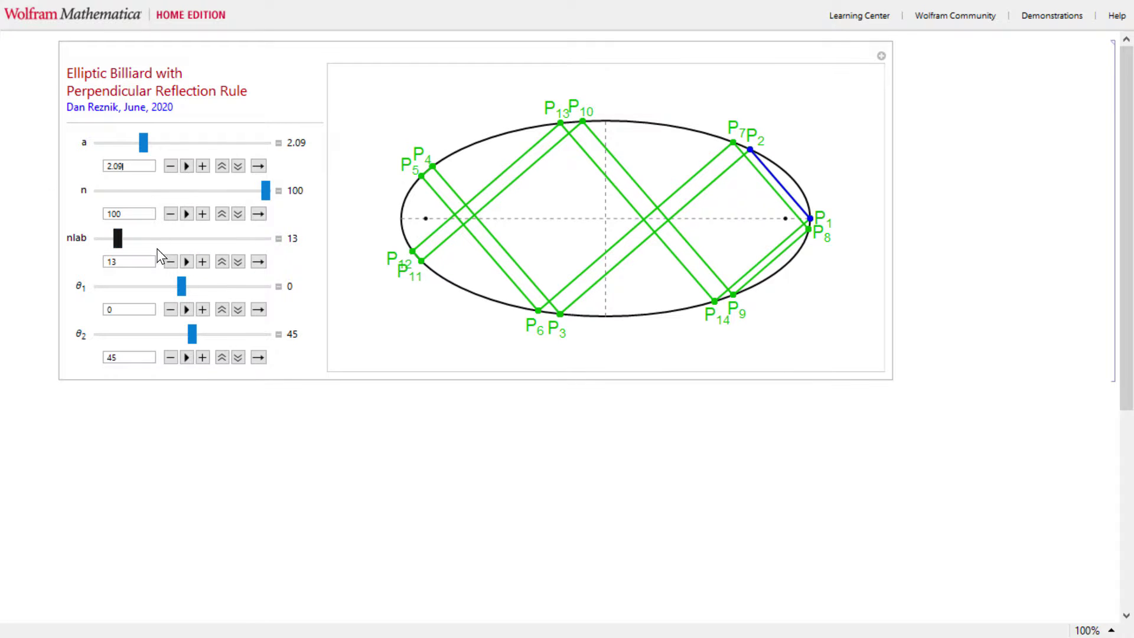
Step: Cut labels back to P1 and P2 and raise a from about 2.4 to 2.411
left_click_drag(118, 238, 86, 239)
left_click_drag(144, 148, 158, 147)
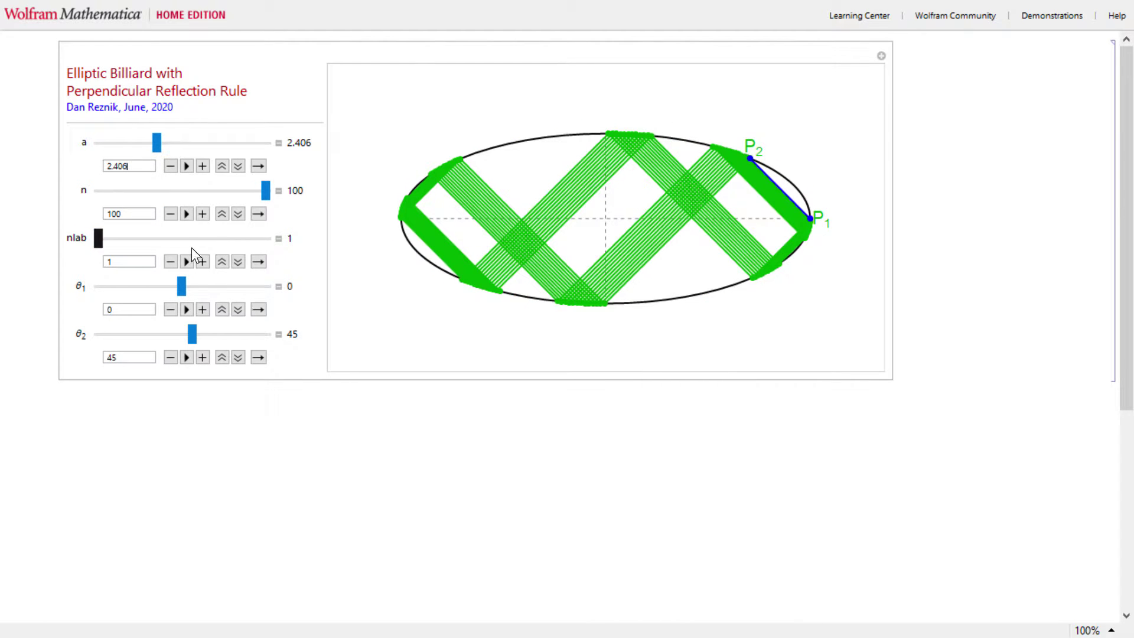
left_click(173, 169)
left_click(202, 167)
left_click(203, 167)
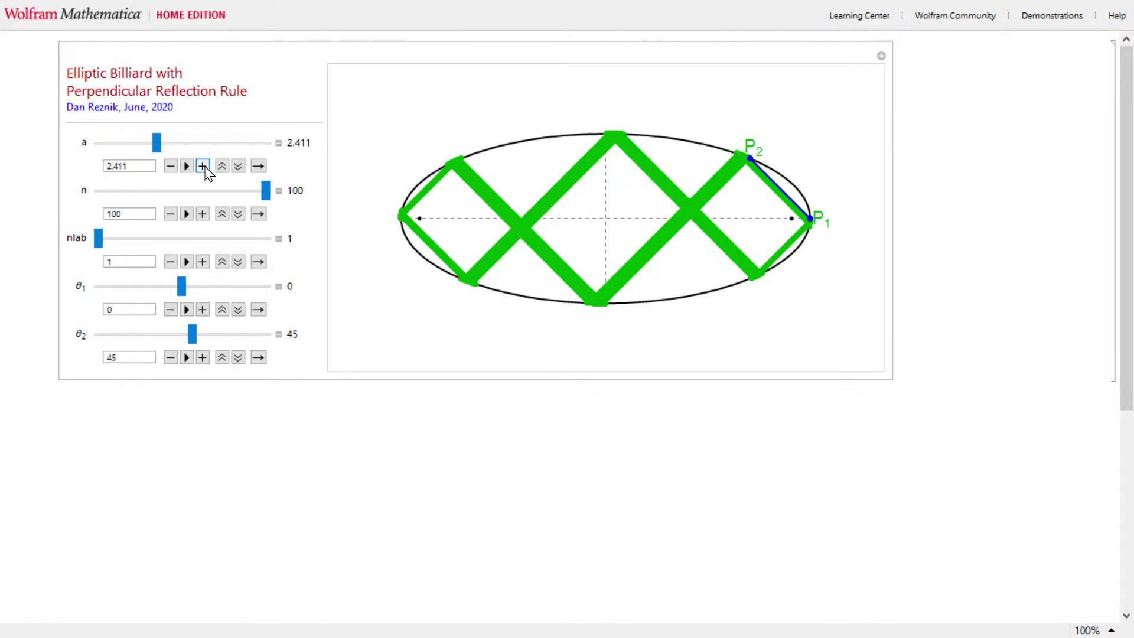
Step: Refine a through 2.412, 2.413 and 2.414, settling on 2.4145
key("BackSpace")
type("2")
key("Return")
key("Return")
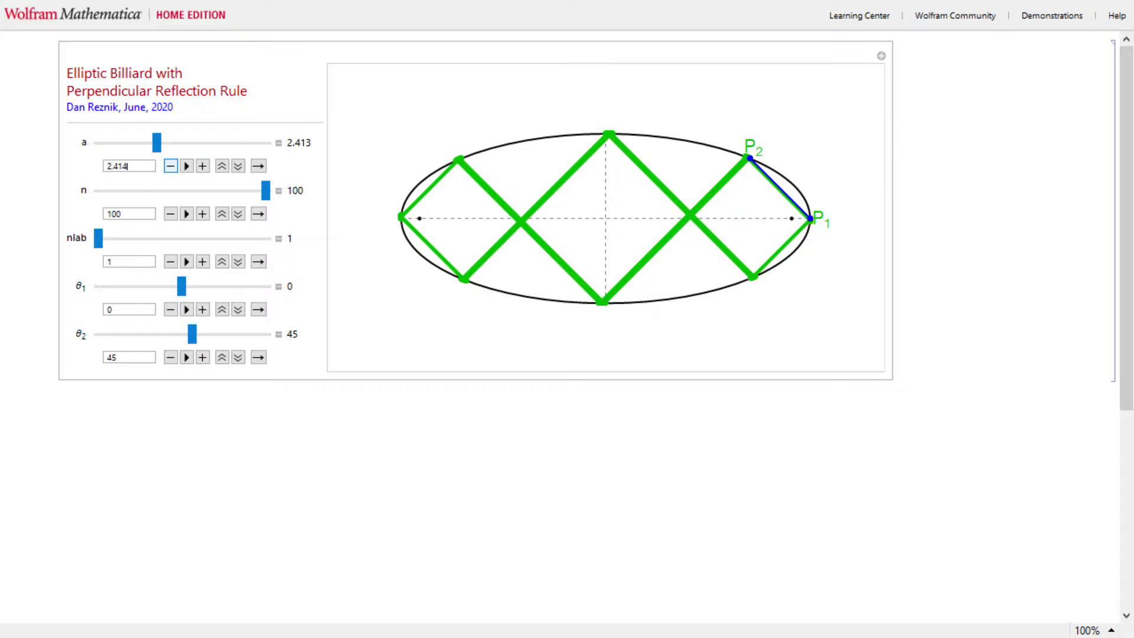
key("Return")
key("BackSpace")
type("5")
key("Return")
key("BackSpace")
type("45")
key("Return")
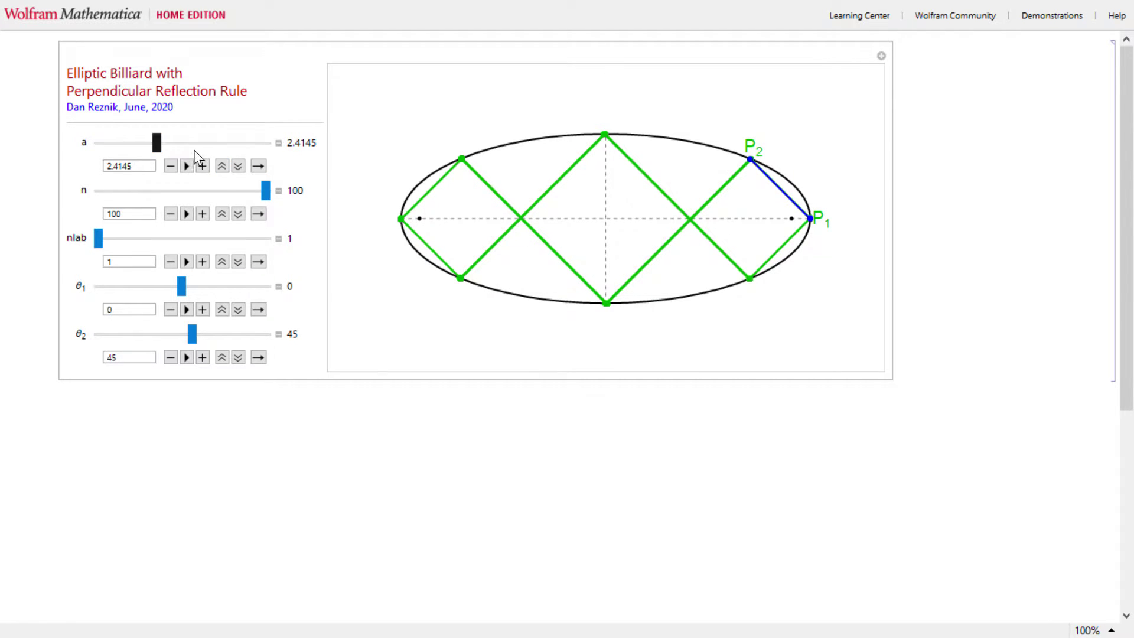
Step: Step a upward in small increments to 2.511
left_click_drag(159, 142, 160, 142)
left_click(207, 165)
left_click(207, 166)
left_click(206, 166)
left_click(206, 166)
left_click(206, 166)
left_click(206, 166)
left_click(206, 165)
left_click(207, 163)
Step: Raise a to 3.171, label points P1–P10, then stretch the ellipse to a = 4.291
left_click_drag(161, 143, 190, 142)
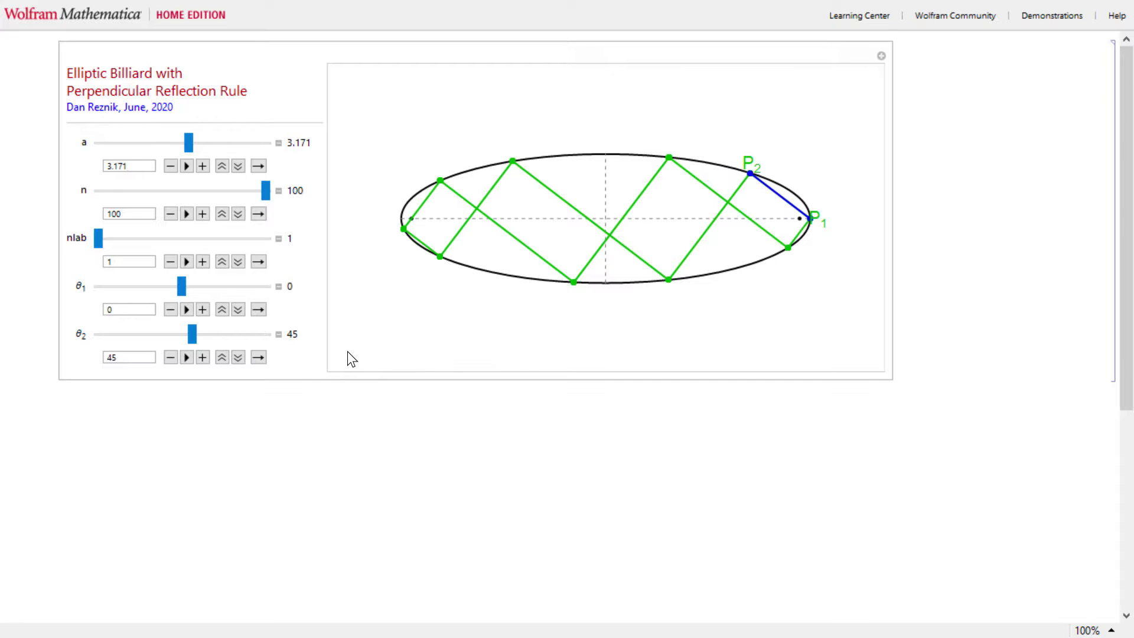
left_click(127, 167)
left_click_drag(101, 238, 112, 239)
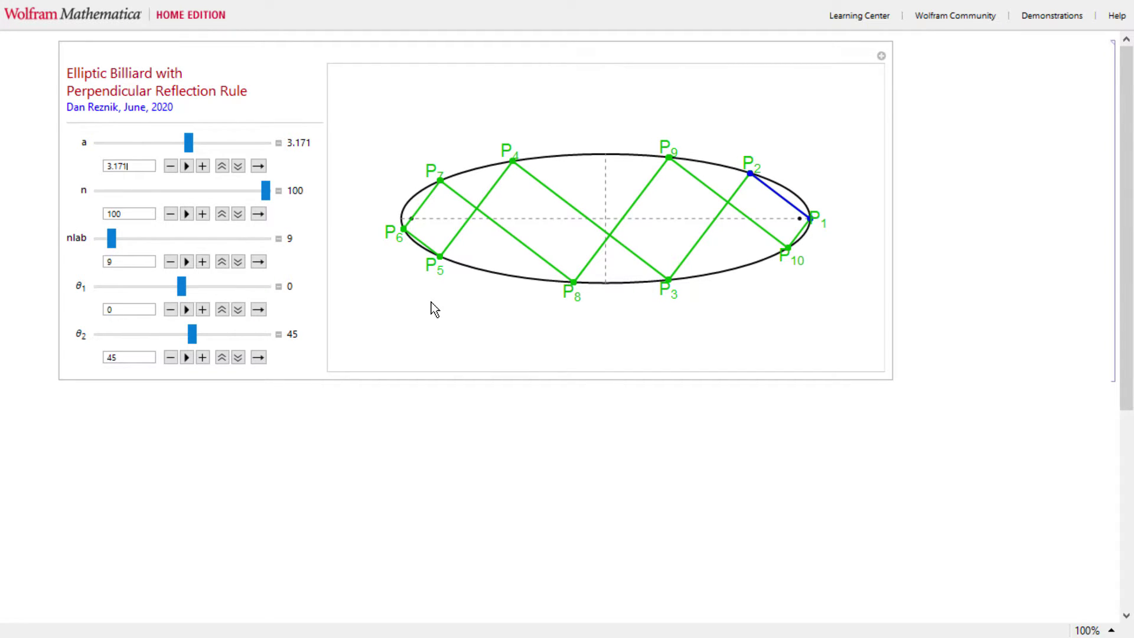
left_click_drag(189, 143, 237, 148)
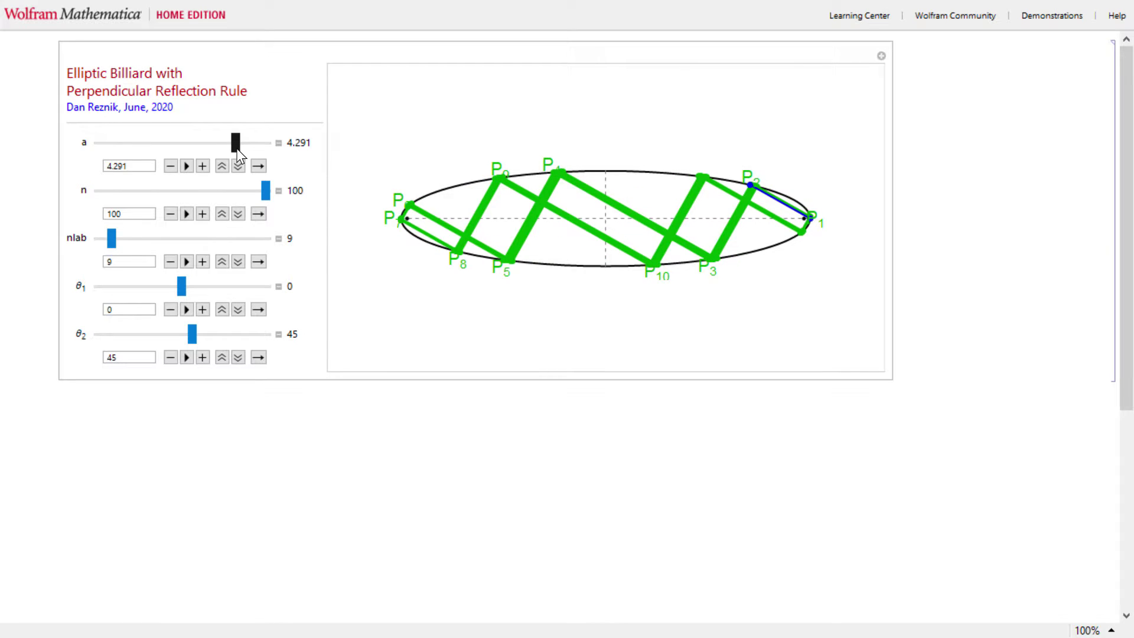
Step: Edit a down to 4.2825 and extend the labels to P12 (nlab 11)
left_click(162, 176)
key("BackSpace")
key("BackSpace")
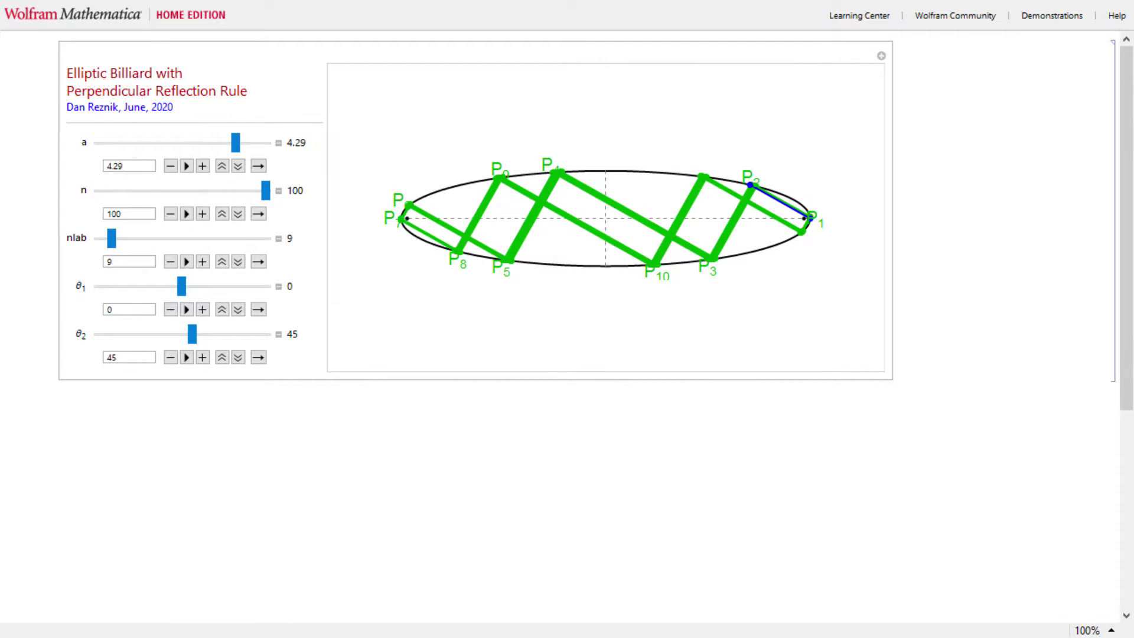
type("85")
key("BackSpace")
type("2")
key("BackSpace")
key("BackSpace")
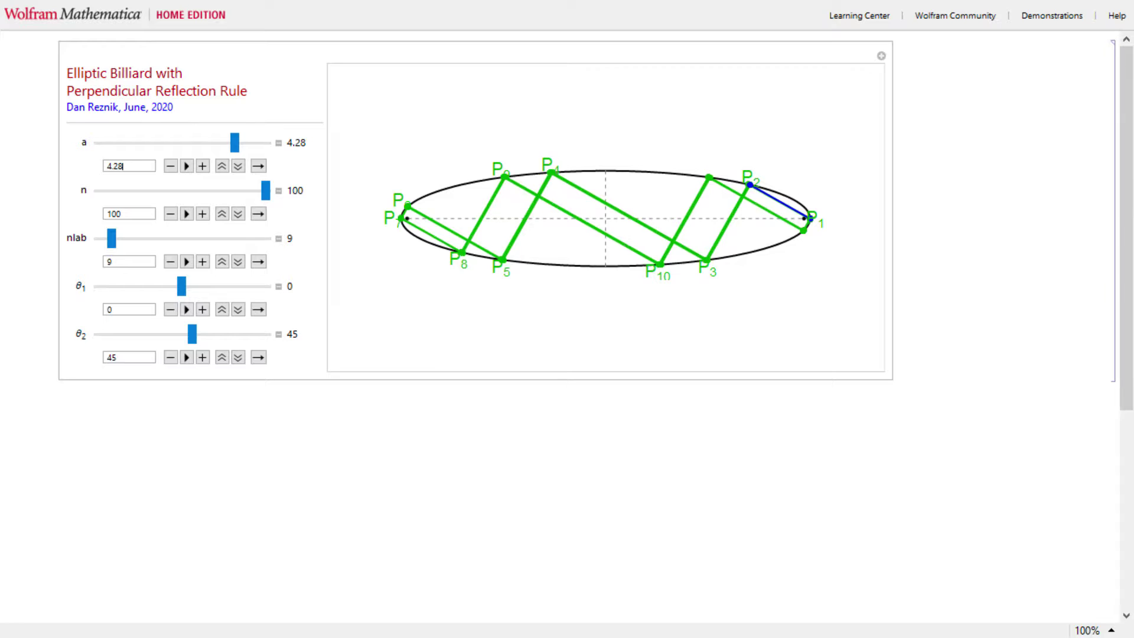
type("825")
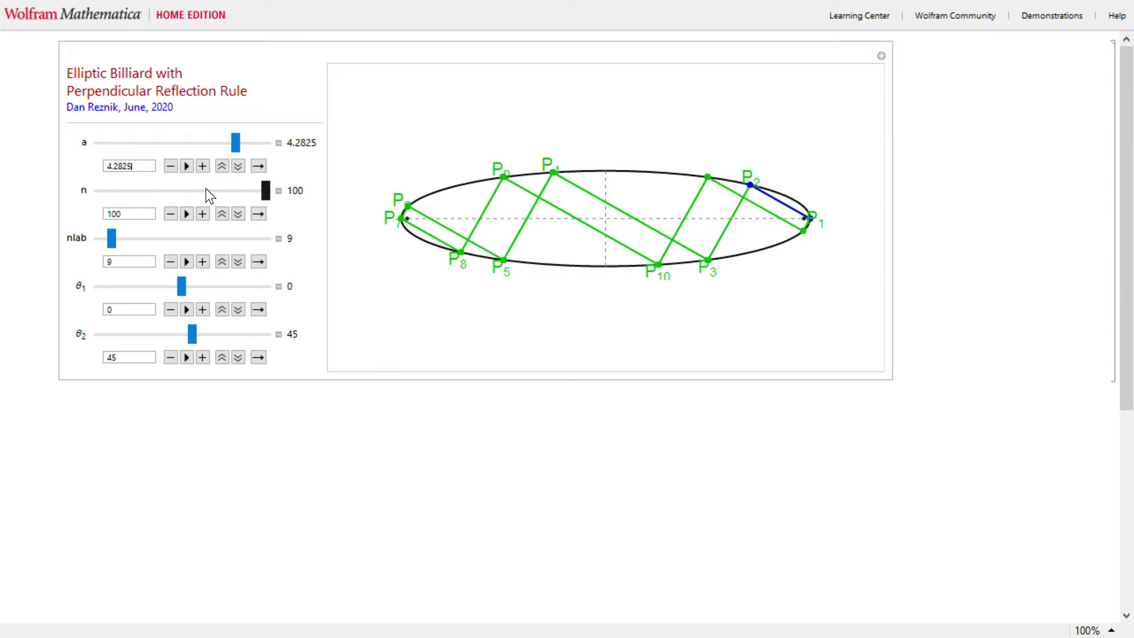
left_click(205, 265)
left_click(206, 264)
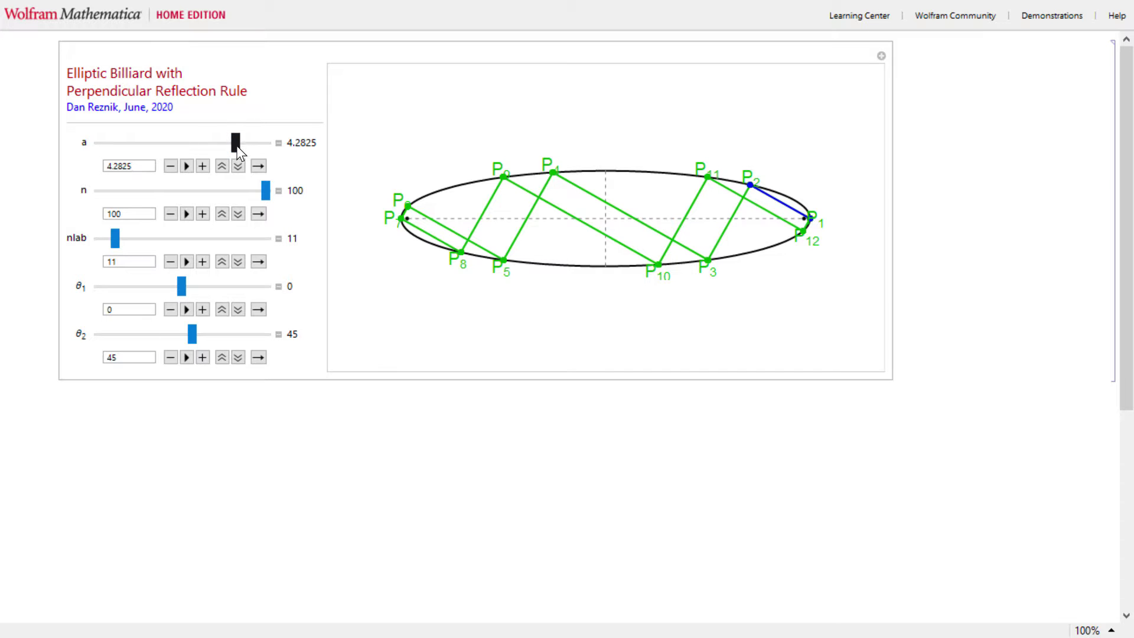
Step: Shrink a, remove all bounces, keep only P1 and P2 labelled, and set θ2 to 90
left_click_drag(236, 142, 94, 145)
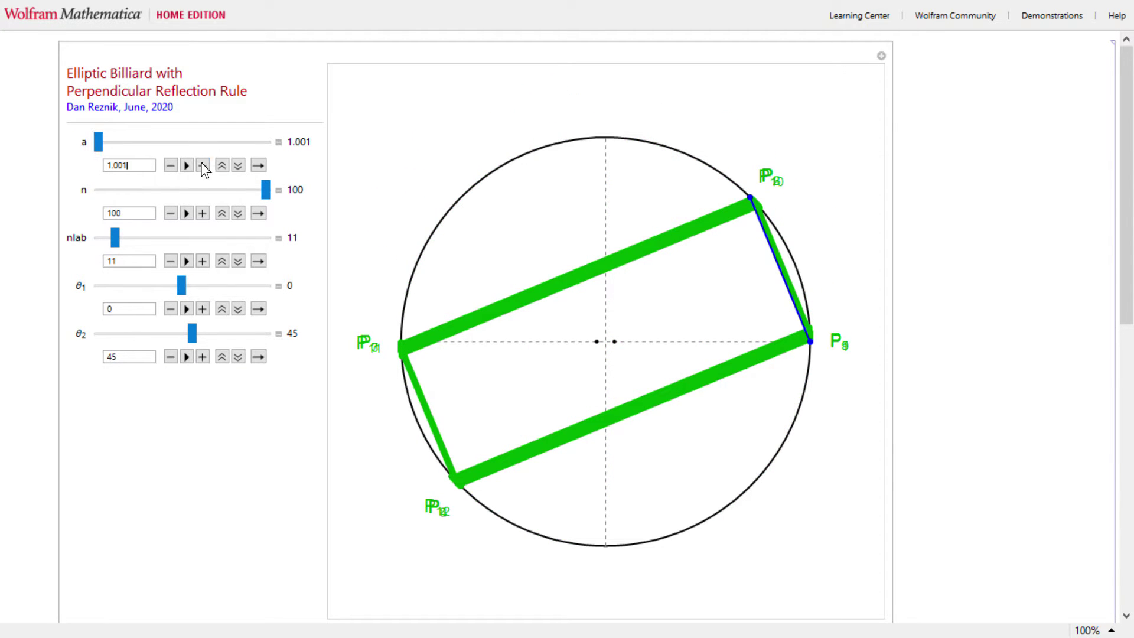
mouse_move(267, 188)
left_mouse_down()
mouse_move(132, 210)
mouse_move(104, 200)
left_mouse_up()
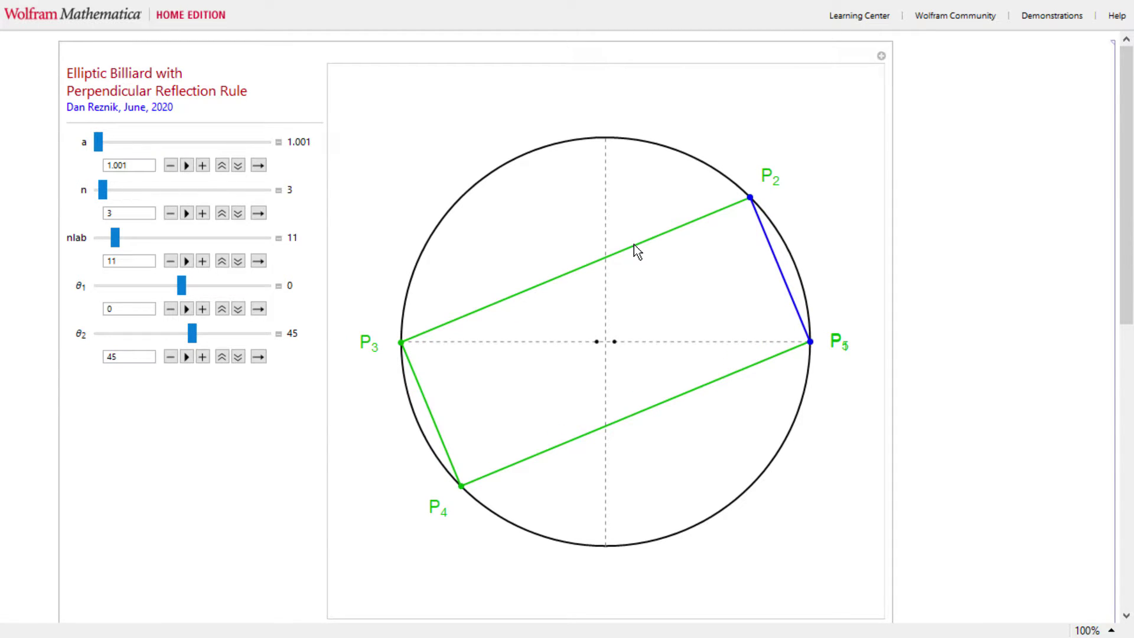
left_click_drag(116, 237, 96, 239)
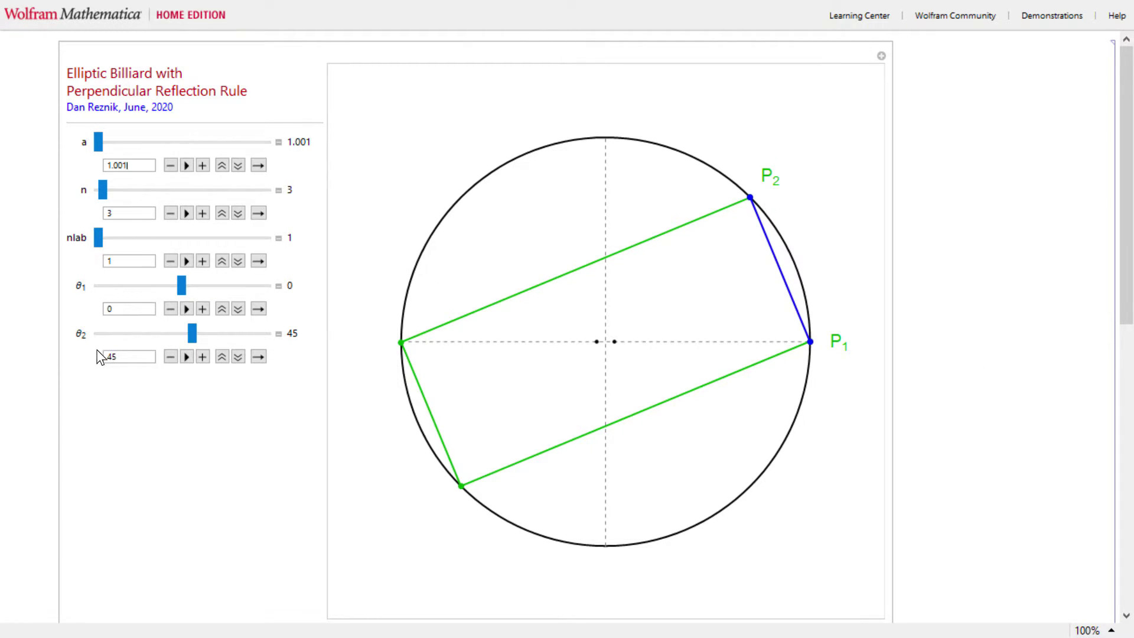
left_click_drag(133, 364, 99, 365)
type("90")
key("Return")
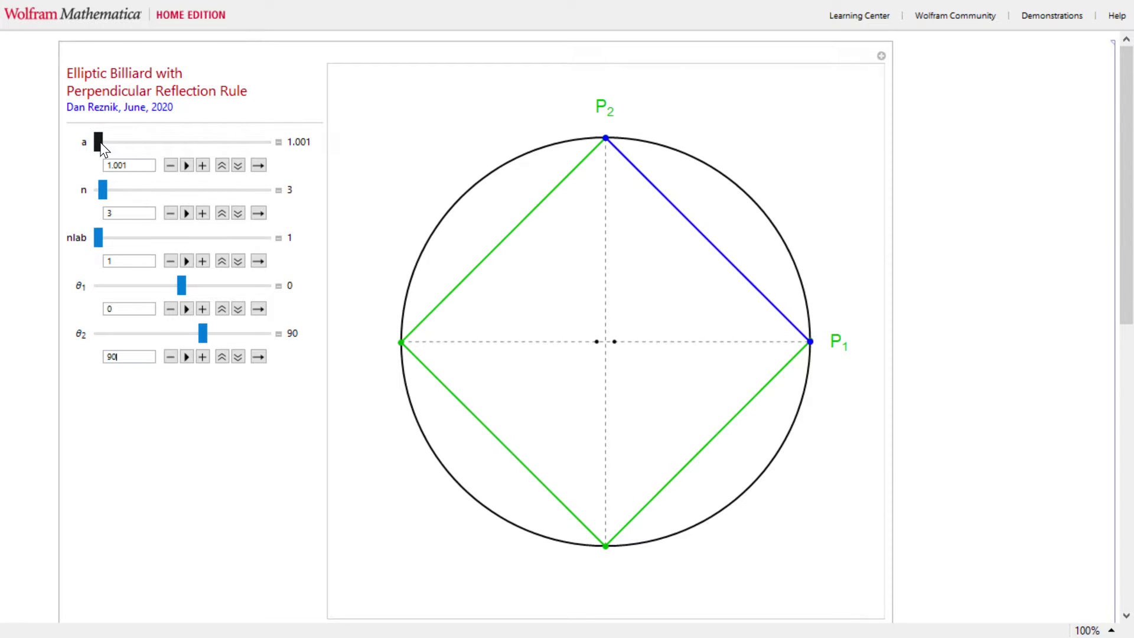
Step: Stretch the circle into an ellipse and raise the bounce count n to 100
left_click_drag(100, 142, 104, 142)
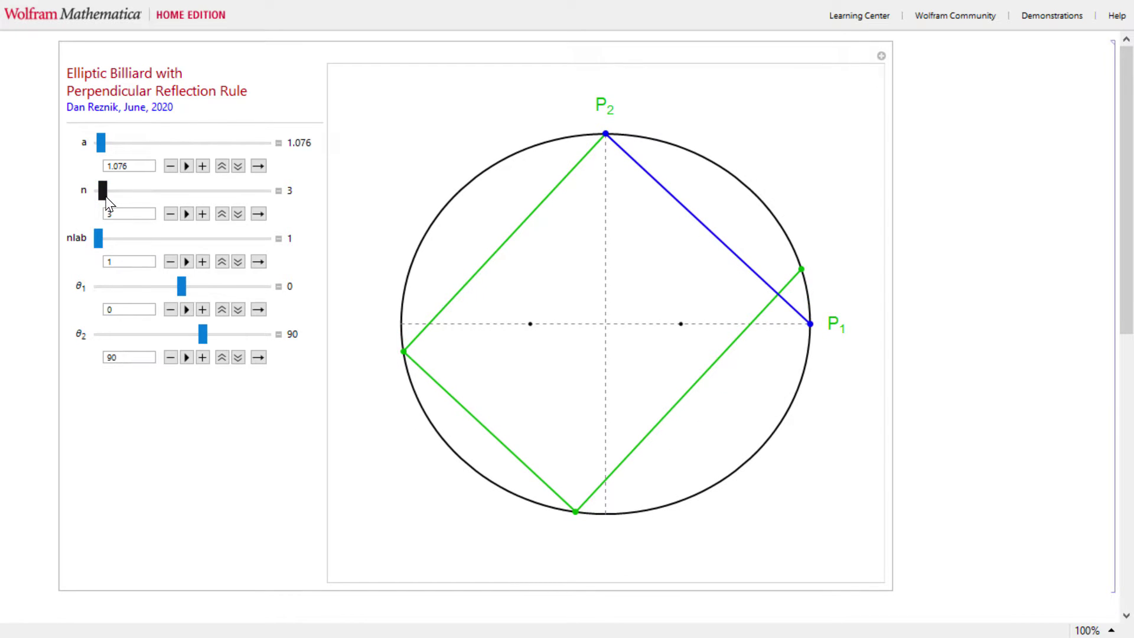
left_click_drag(107, 199, 296, 183)
left_click_drag(101, 140, 138, 141)
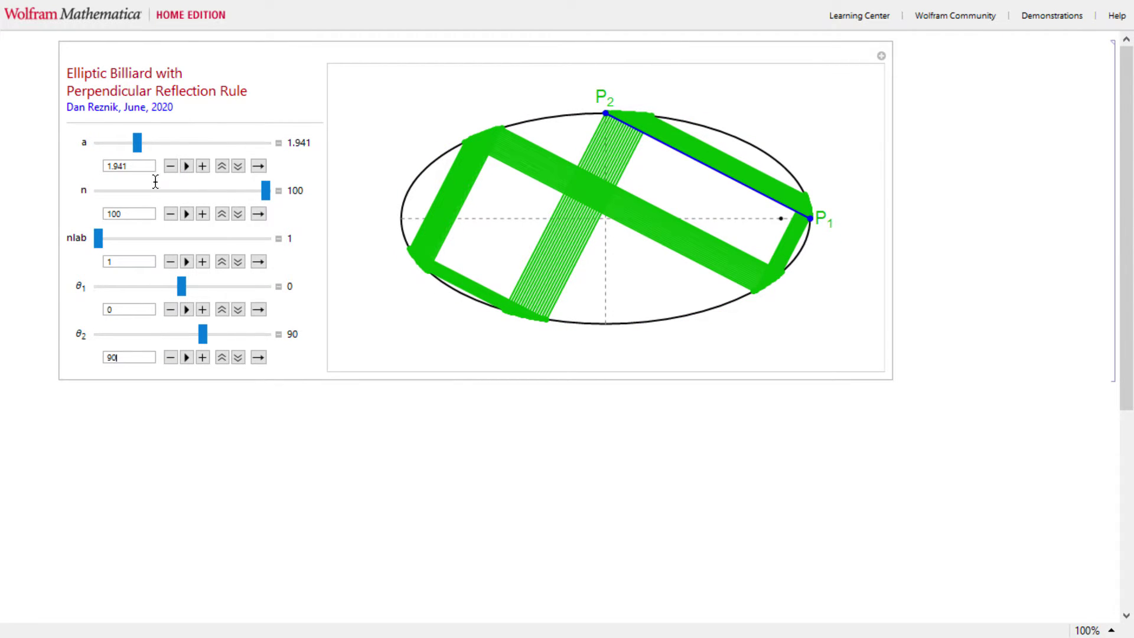
Step: Try a values 1.931, 1.926 and 1.9305 before settling on a = 1.932
left_click(170, 166)
left_click(170, 166)
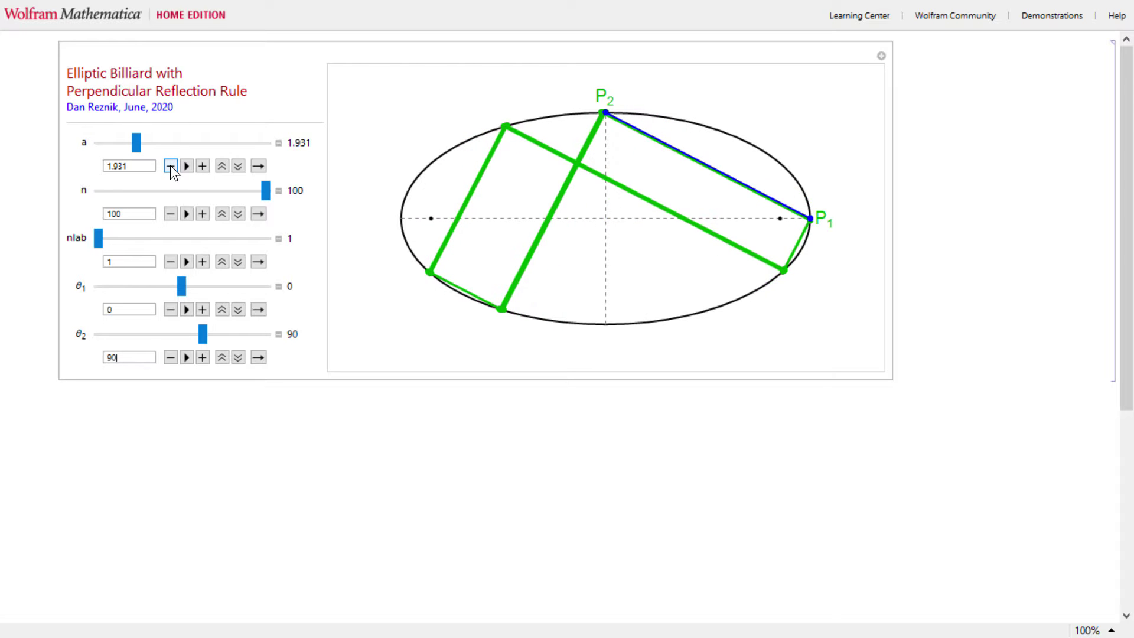
left_click(170, 166)
left_click(202, 166)
key("BackSpace")
type("05")
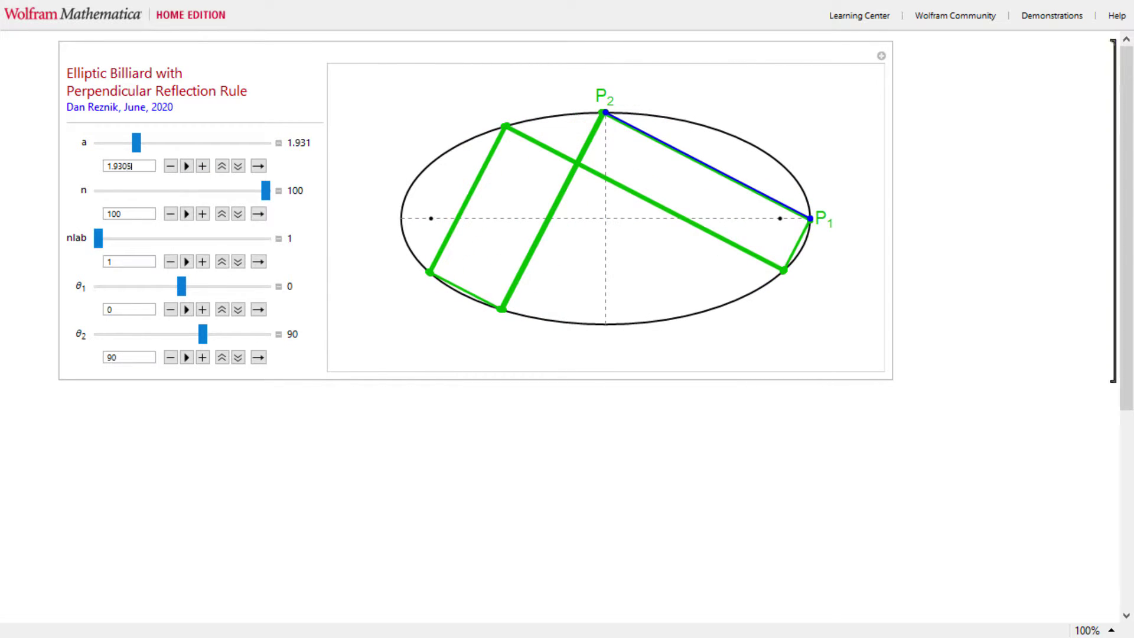
key("Return")
key("BackSpace")
key("BackSpace")
type("2")
key("Return")
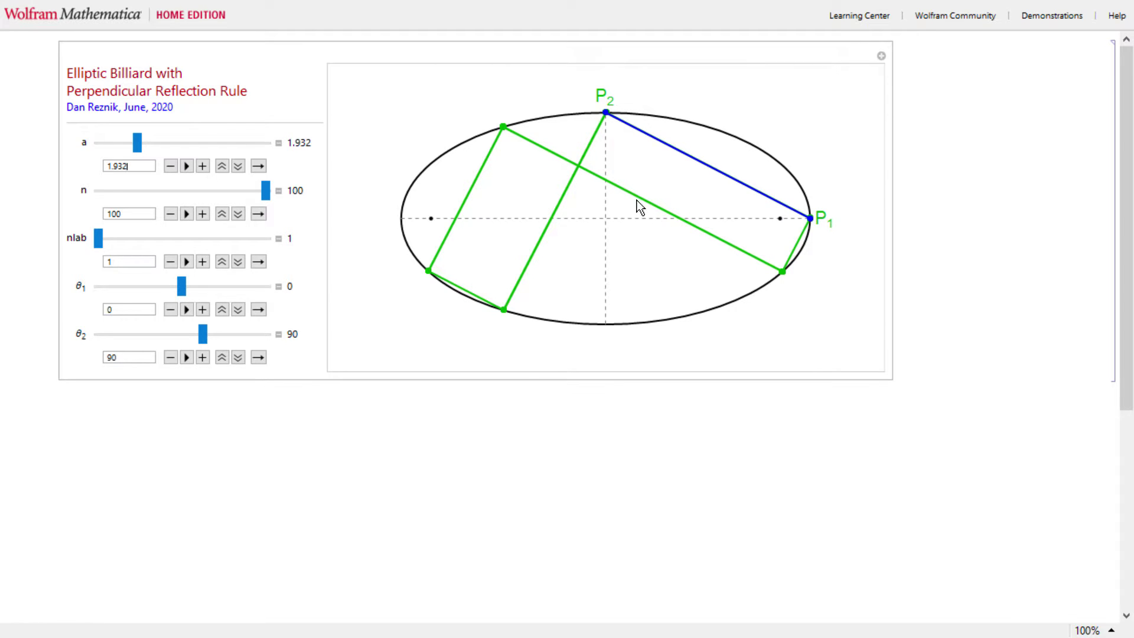
Step: Extend the vertex labels to P6 (nlab 5)
left_click(205, 263)
left_click(205, 263)
left_click(205, 263)
left_click(205, 263)
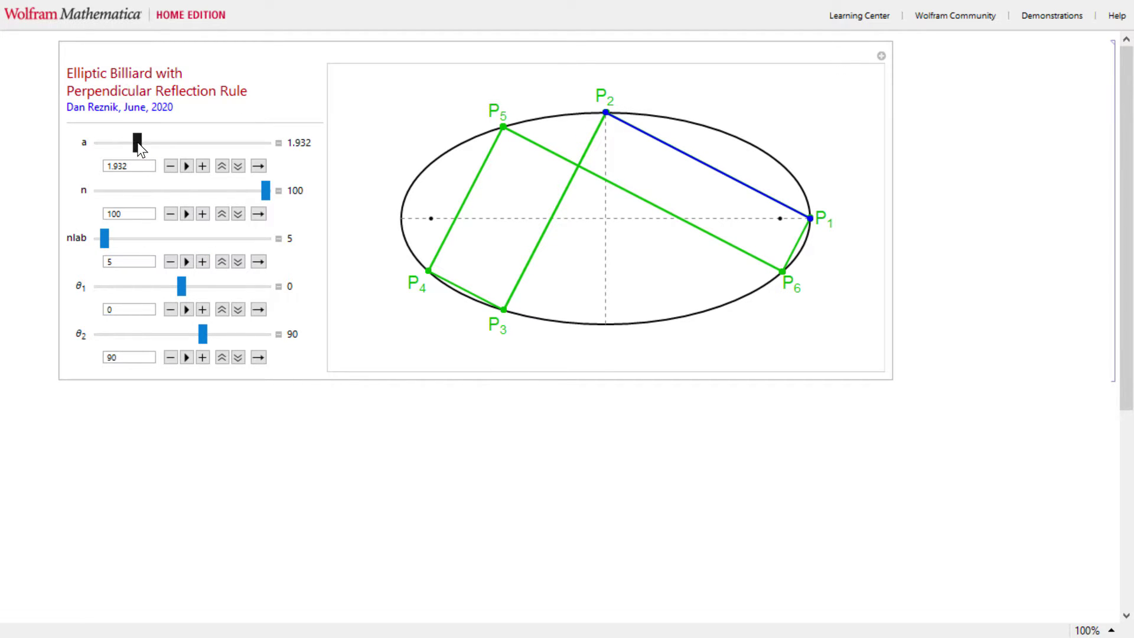
Step: Widen the ellipse by raising a, then try 2.2415 and 2.24175
left_click_drag(141, 145, 148, 144)
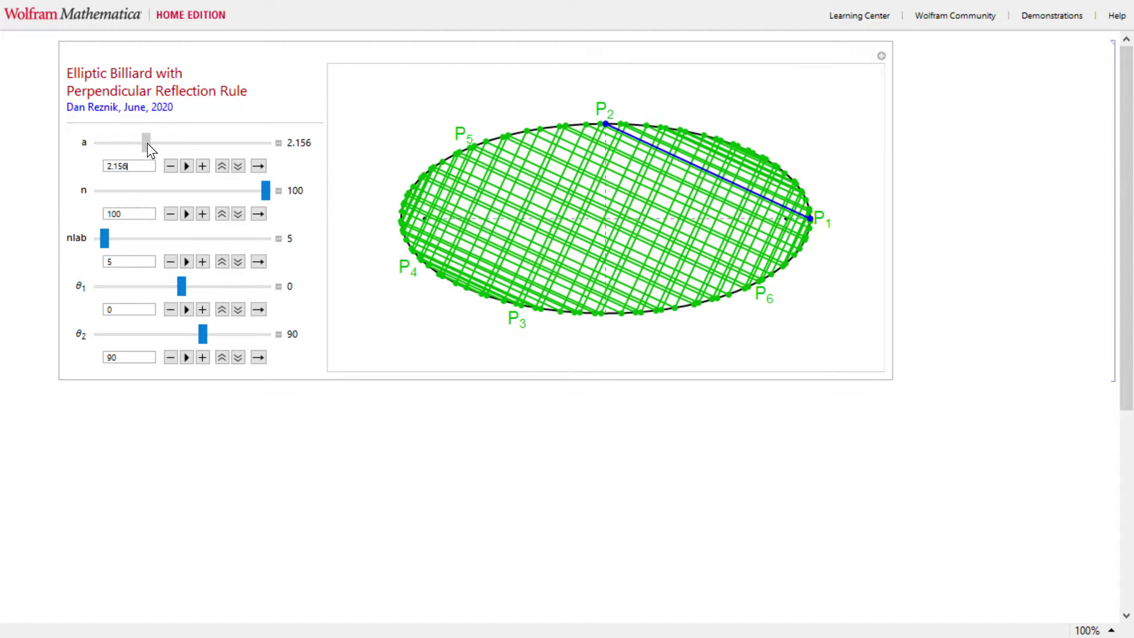
left_click_drag(148, 143, 150, 143)
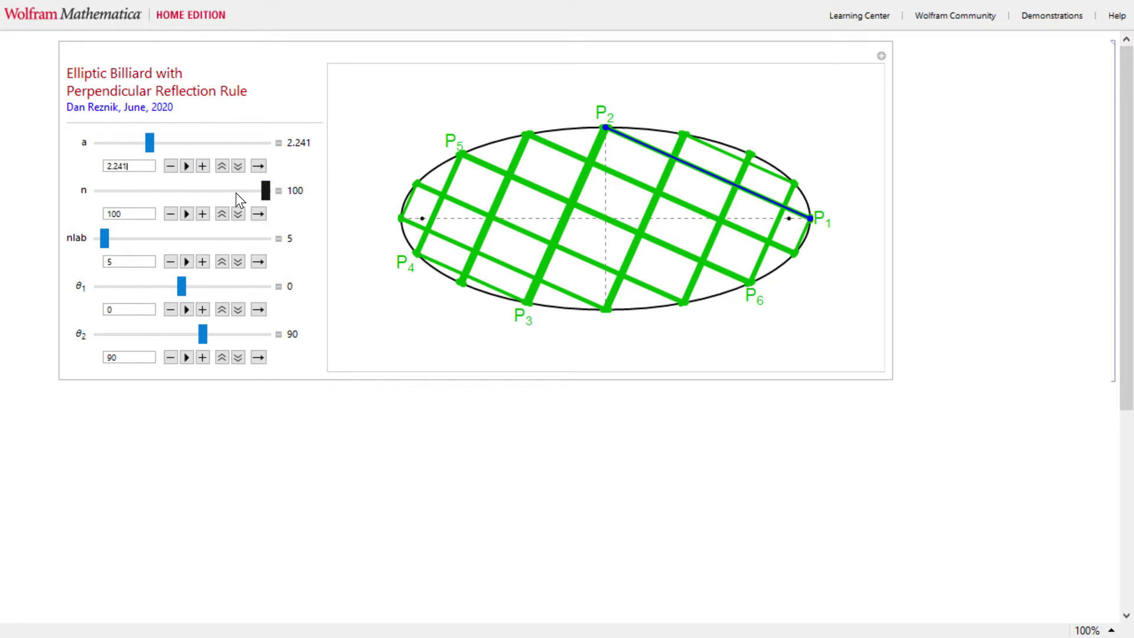
key("BackSpace")
type("0")
key("BackSpace")
type("15")
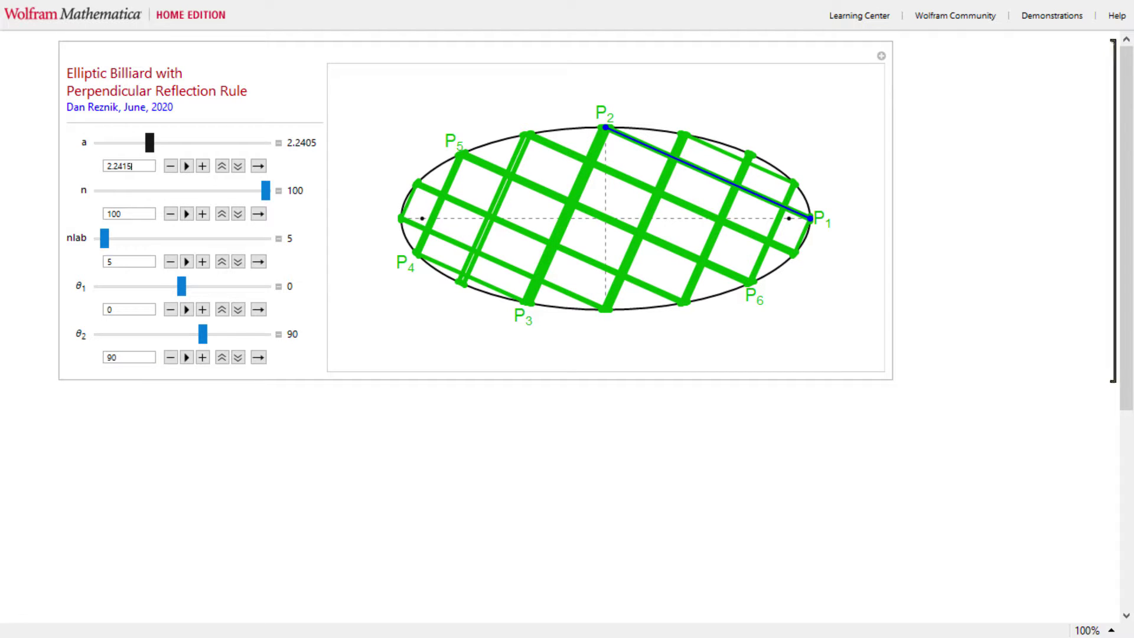
key("BackSpace")
type("75")
Step: Try a values 2.242, 2.243, 2.2425 and 2.2418, ending at a = 2.2422
key("BackSpace")
key("BackSpace")
key("BackSpace")
type("2")
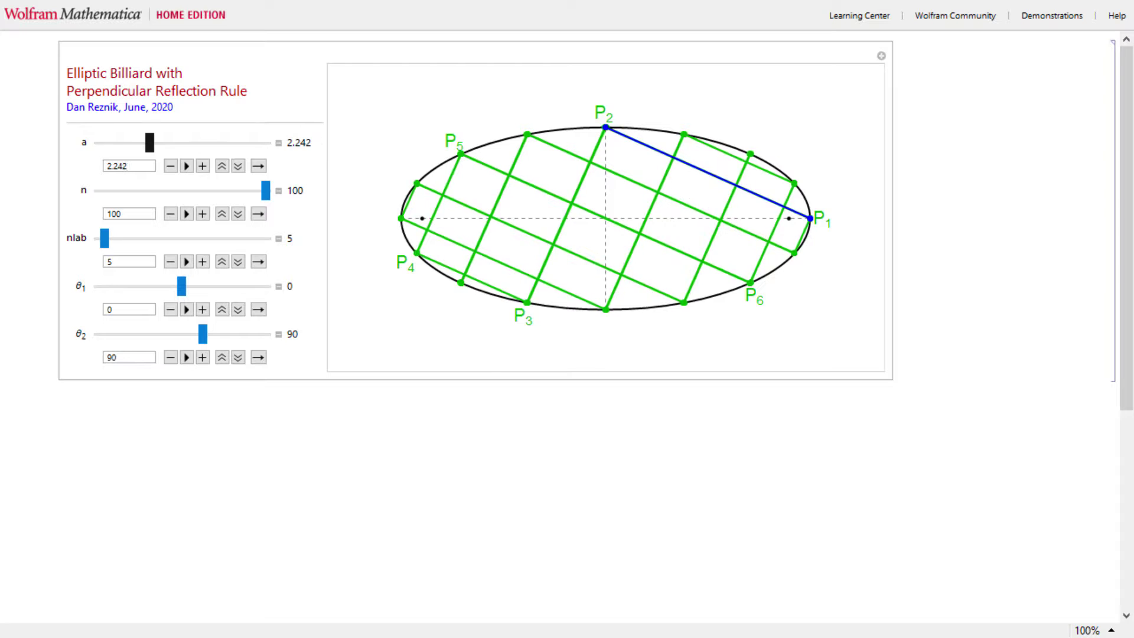
key("BackSpace")
type("3")
key("BackSpace")
type("25")
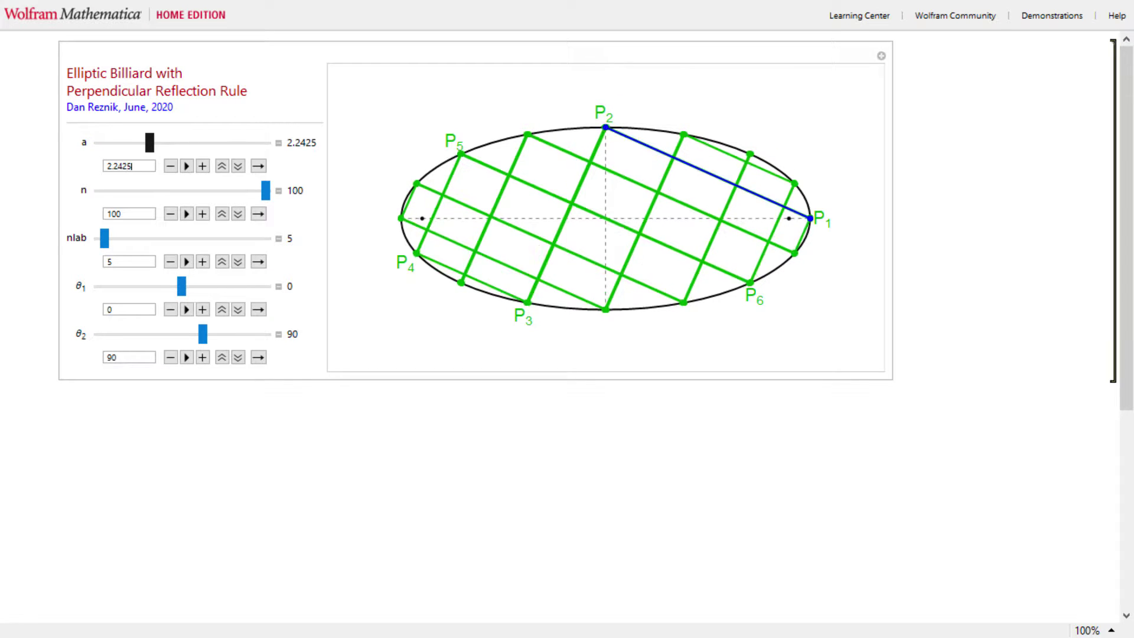
key("BackSpace")
key("BackSpace")
type("2")
key("BackSpace")
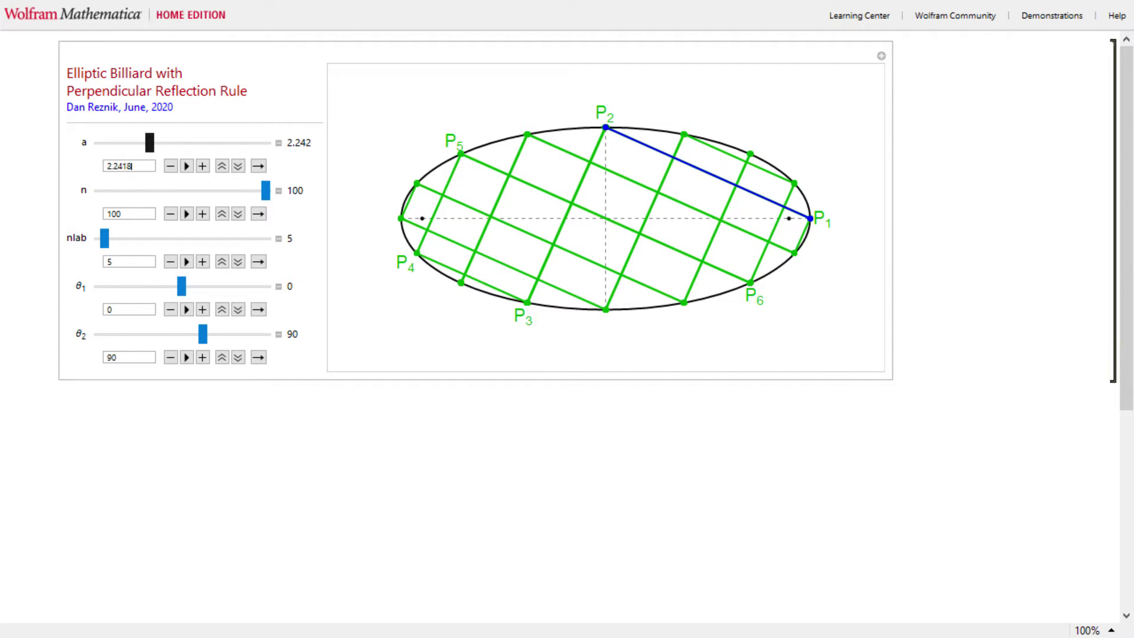
type("18")
key("BackSpace")
key("BackSpace")
type("22")
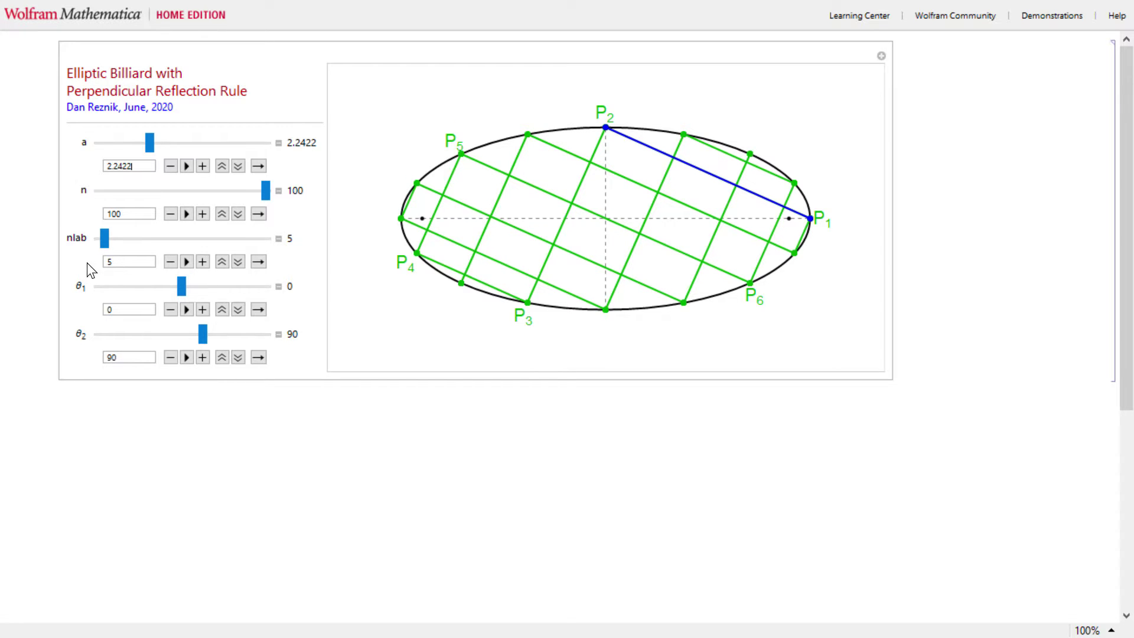
Step: Show labels up to P18, cut them back to P1 and P2, and increase a
left_click_drag(105, 239, 143, 239)
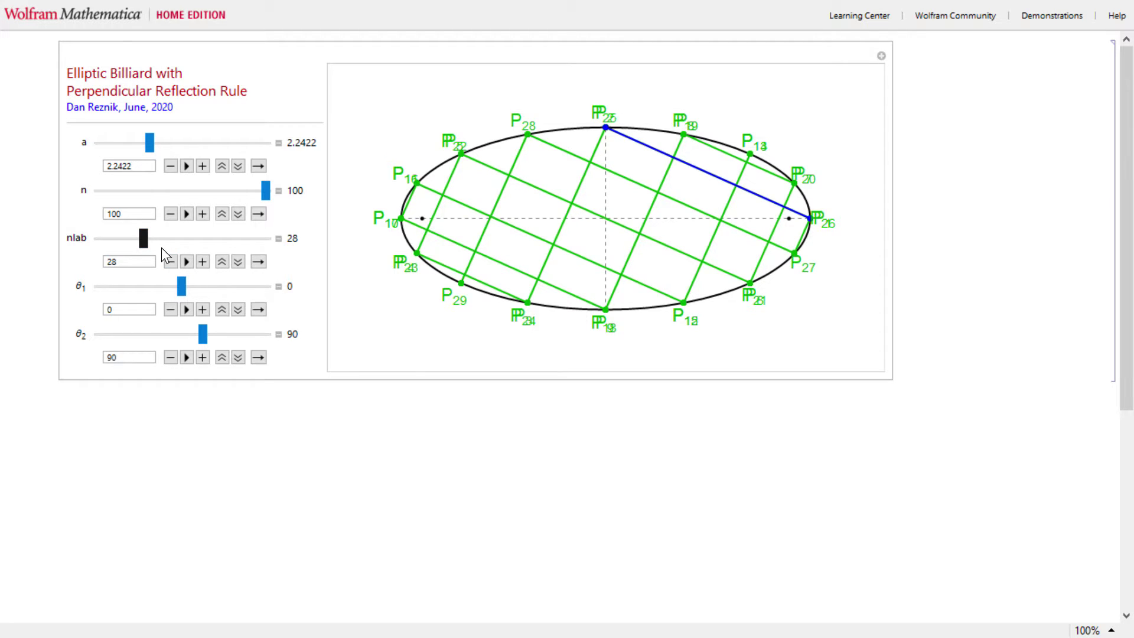
left_click_drag(140, 244, 69, 242)
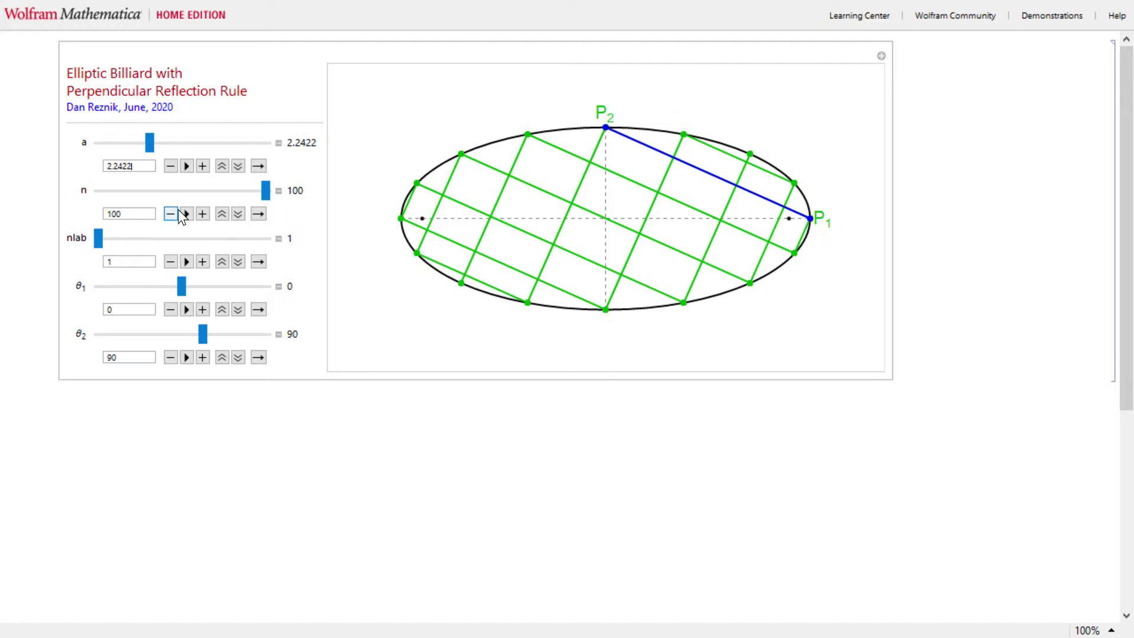
left_click_drag(152, 141, 182, 137)
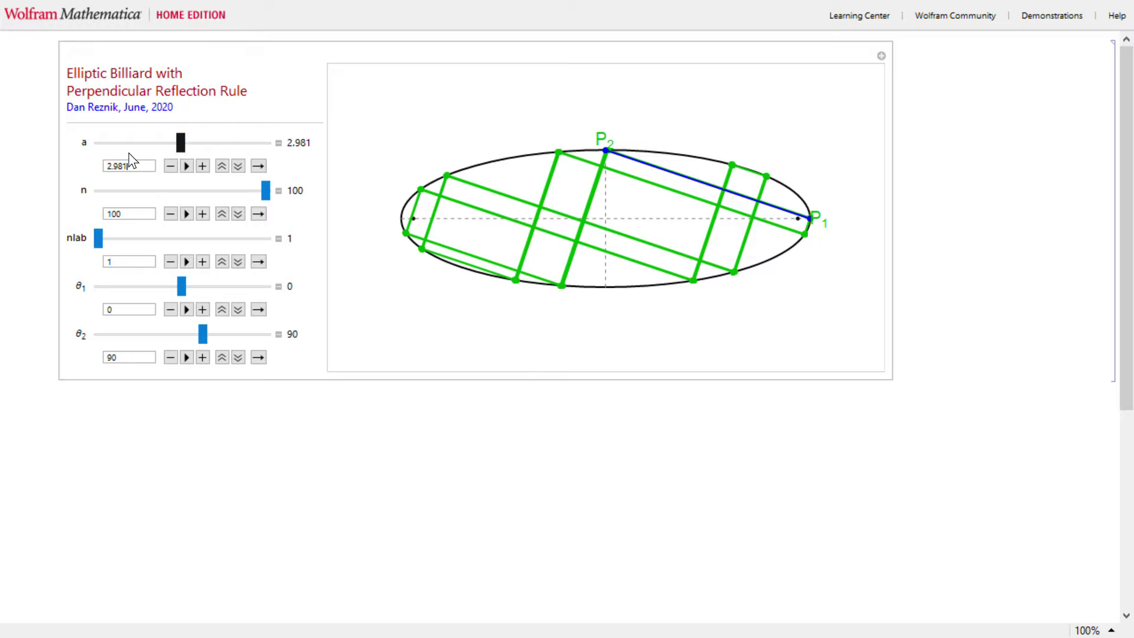
Step: Label the first several vertices and stretch the ellipse to a = 3.741
left_click_drag(103, 240, 5, 246)
left_click_drag(182, 145, 214, 151)
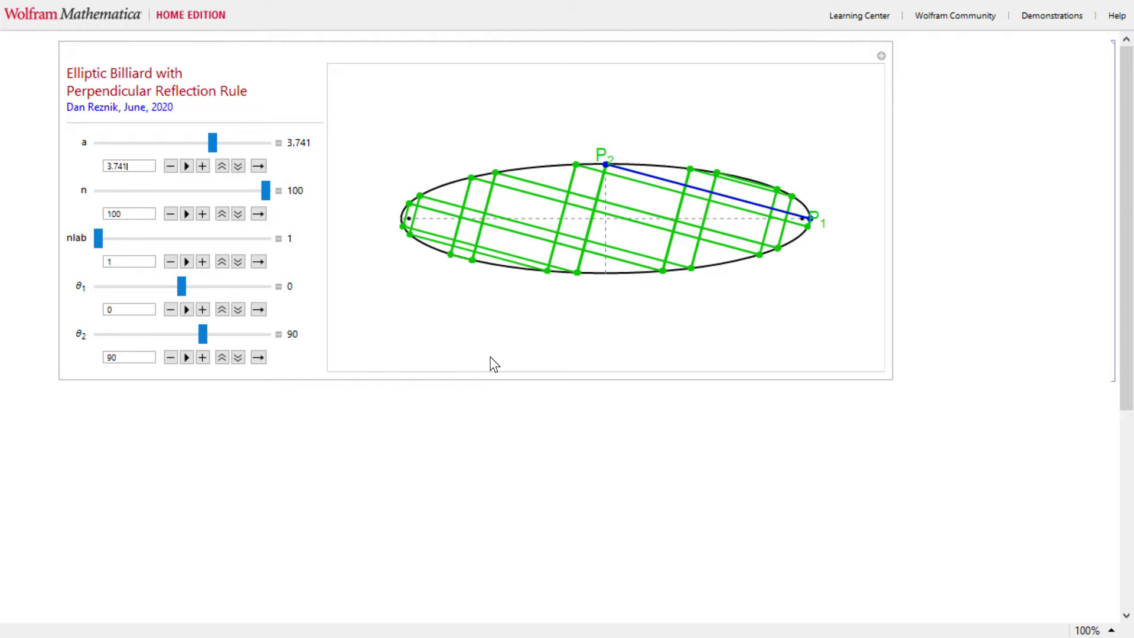
Step: Label about 36 vertices, then reset to a near-circle at a = 1.001 with no bounces
left_click_drag(98, 238, 135, 244)
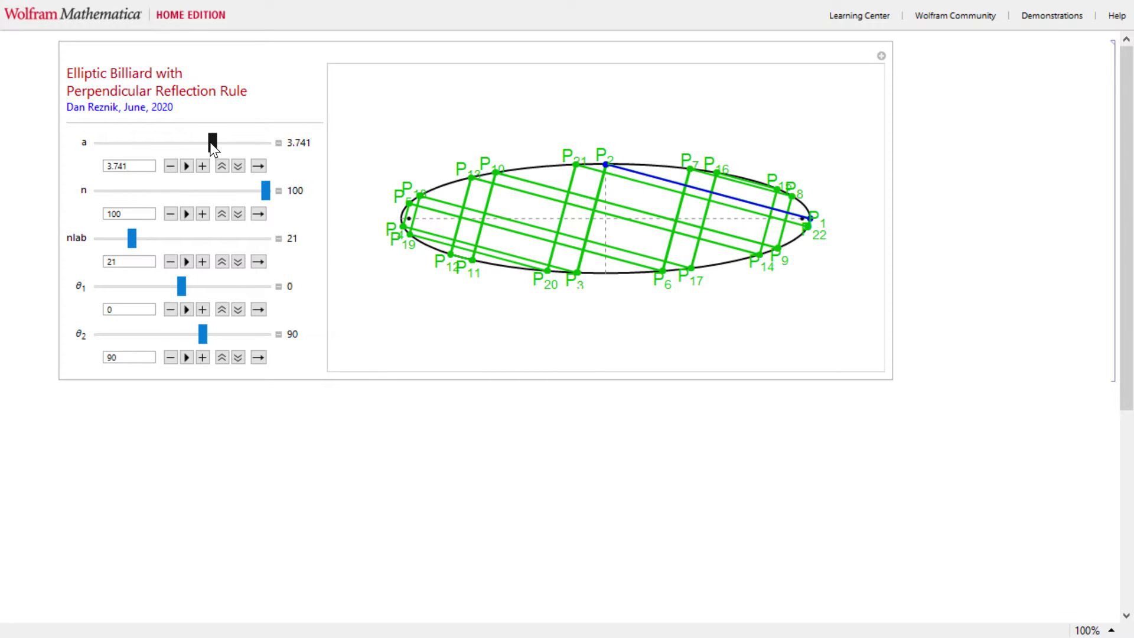
left_click_drag(212, 147, 61, 146)
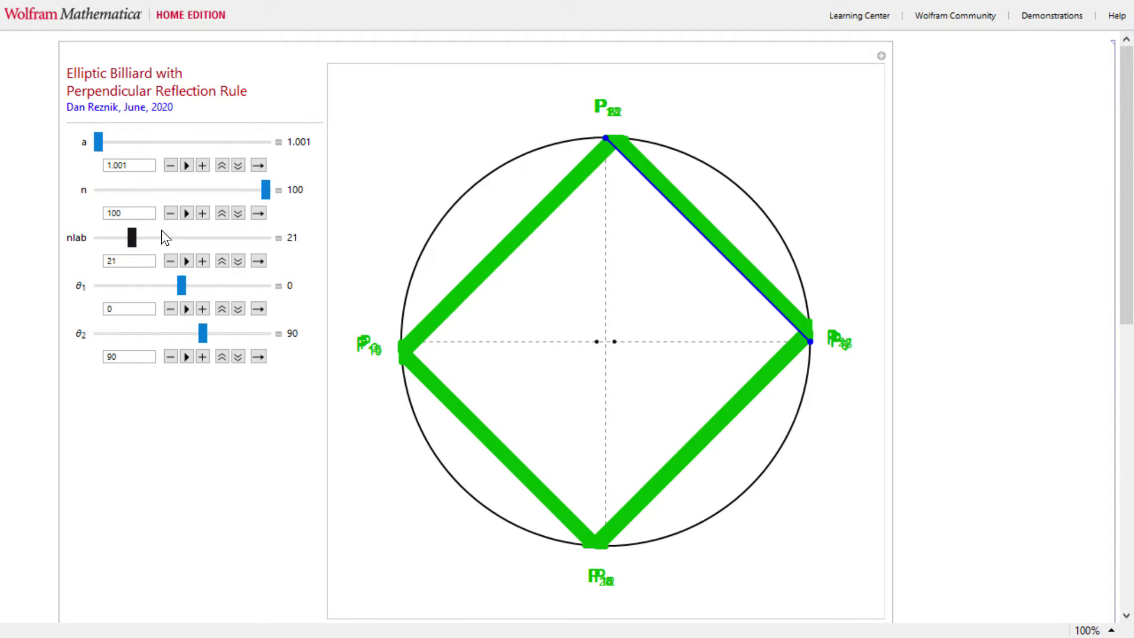
left_click_drag(266, 190, 41, 208)
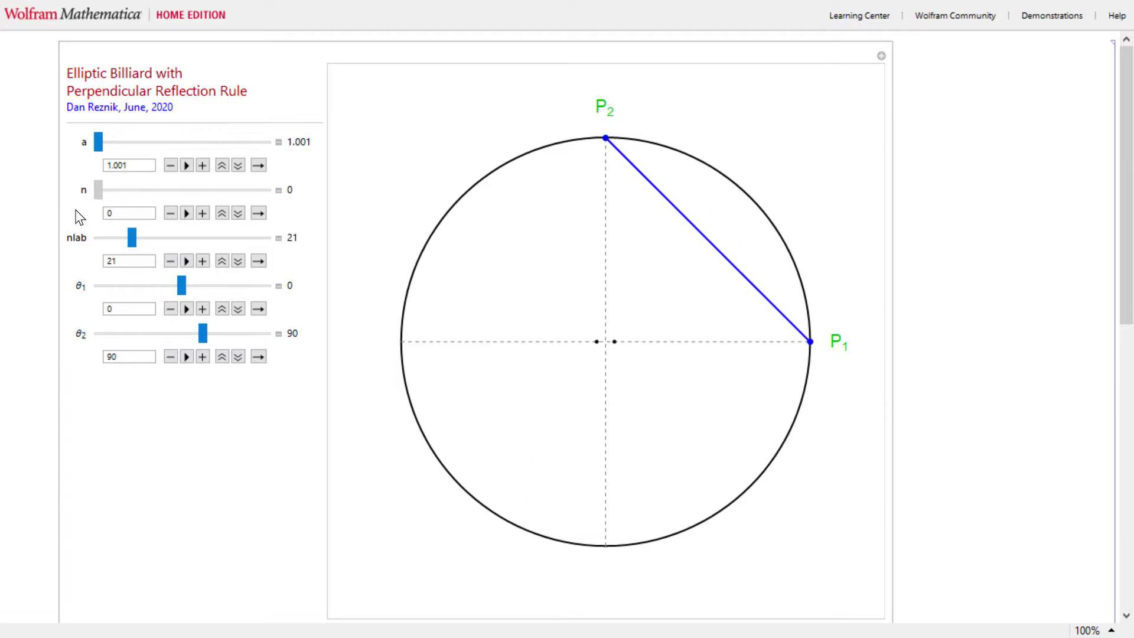
double_click(110, 213)
Step: Set n to 8, keep only P1 and P2 labelled, and change θ2 to 45
type("8")
key("Return")
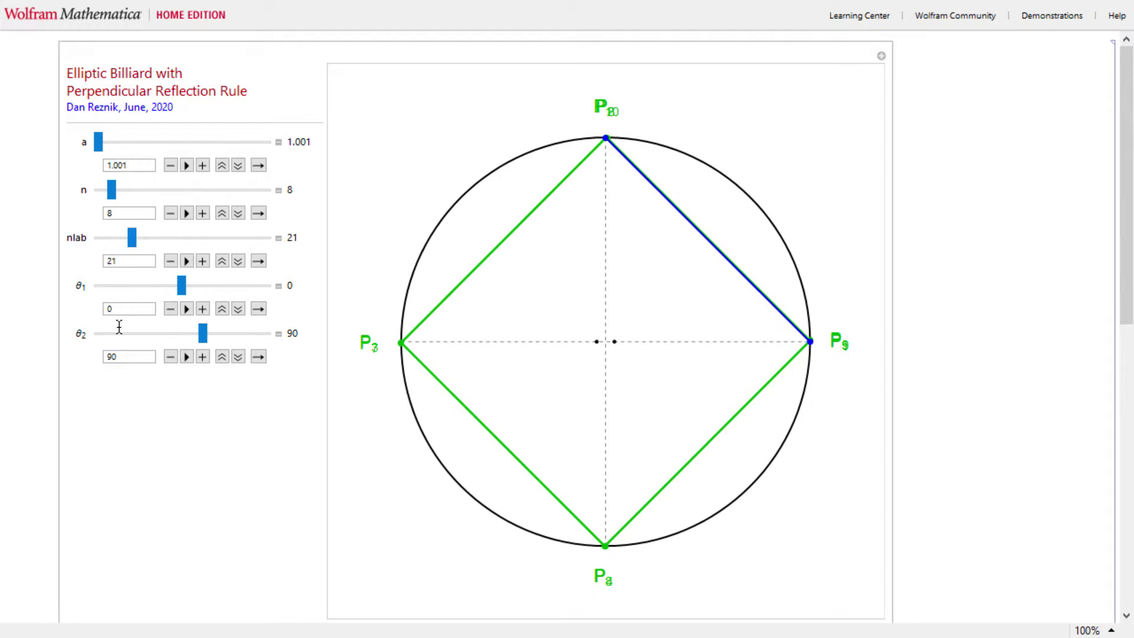
left_click_drag(132, 237, 97, 240)
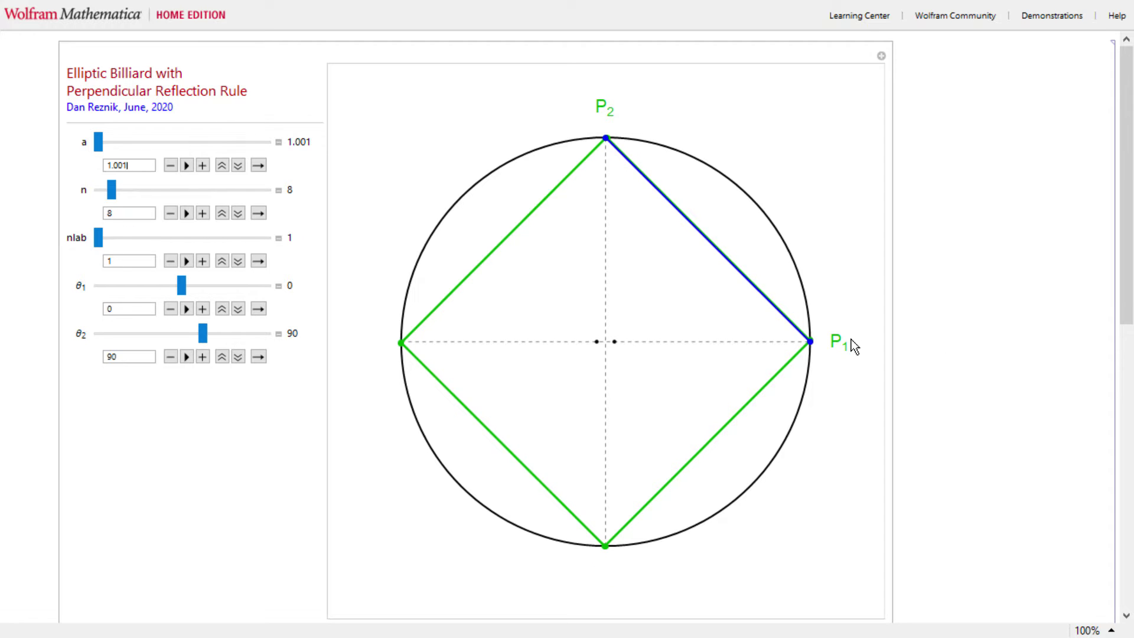
left_click(151, 357)
key("BackSpace")
key("BackSpace")
type("45")
key("Return")
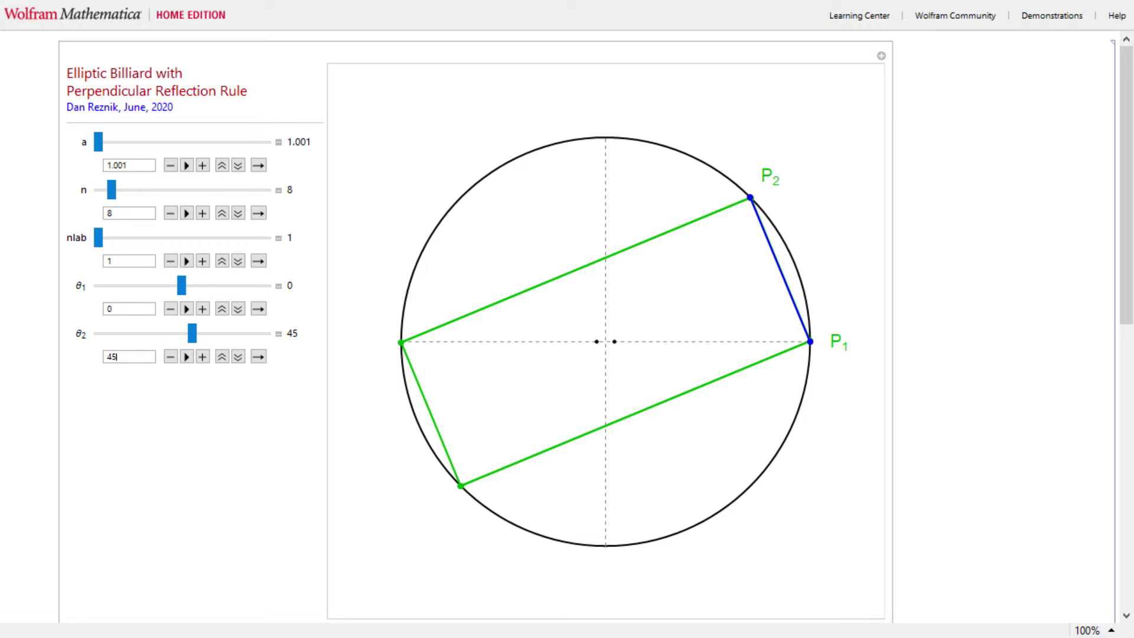
Step: Raise the bounce count to 100 and try a = 1.0001, then 1.00001
left_click_drag(112, 190, 290, 191)
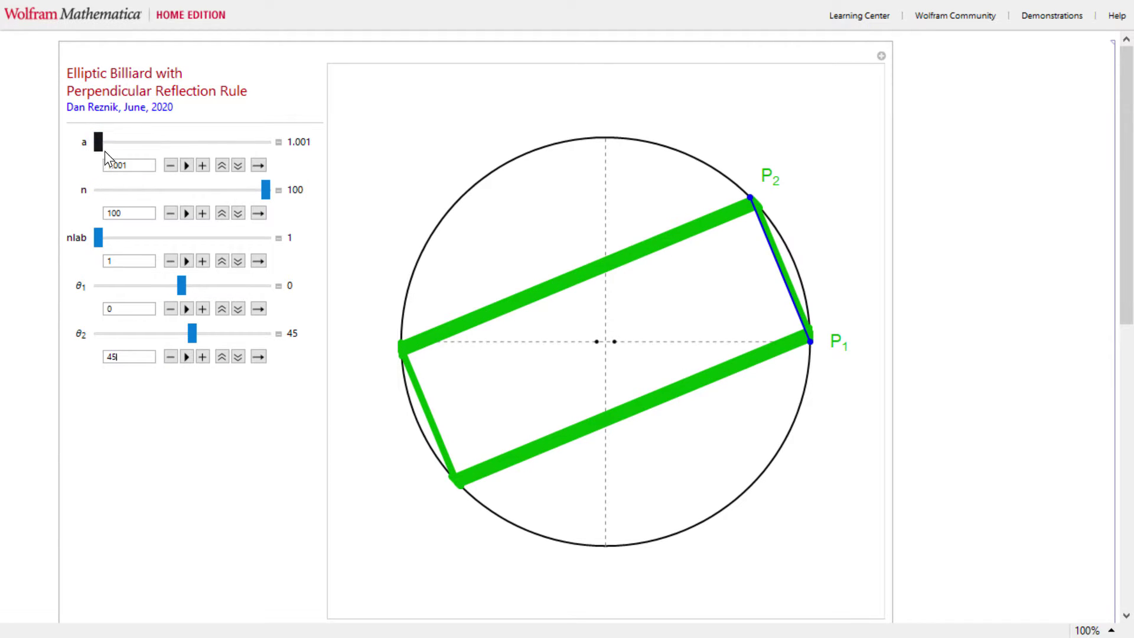
left_click(156, 176)
key("BackSpace")
key("BackSpace")
type("01")
key("Return")
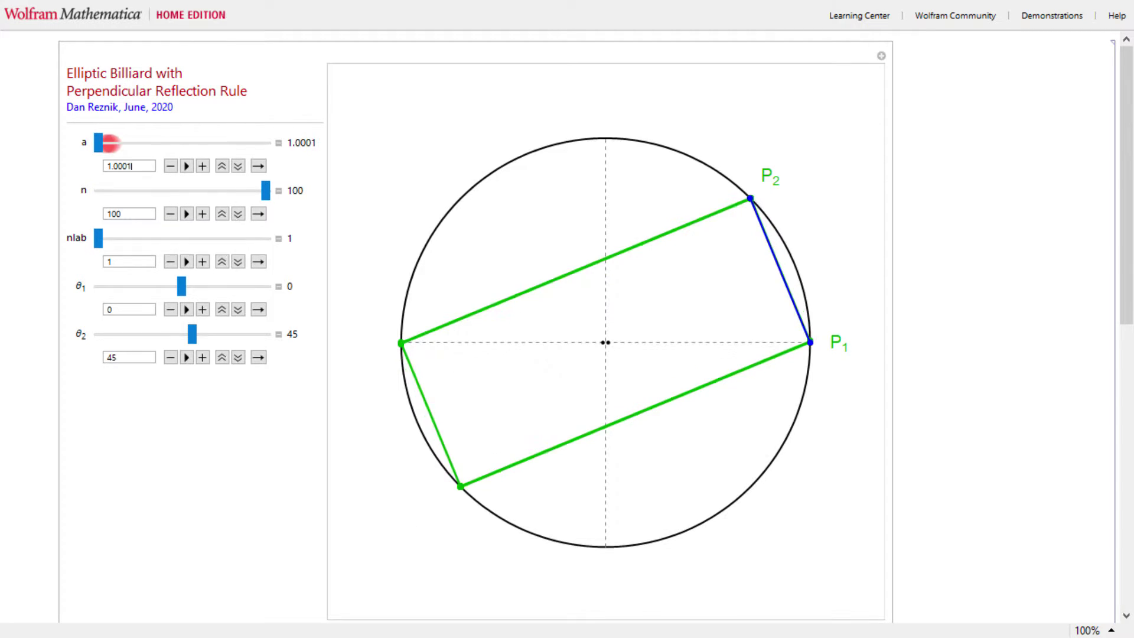
key("BackSpace")
type("01")
key("Return")
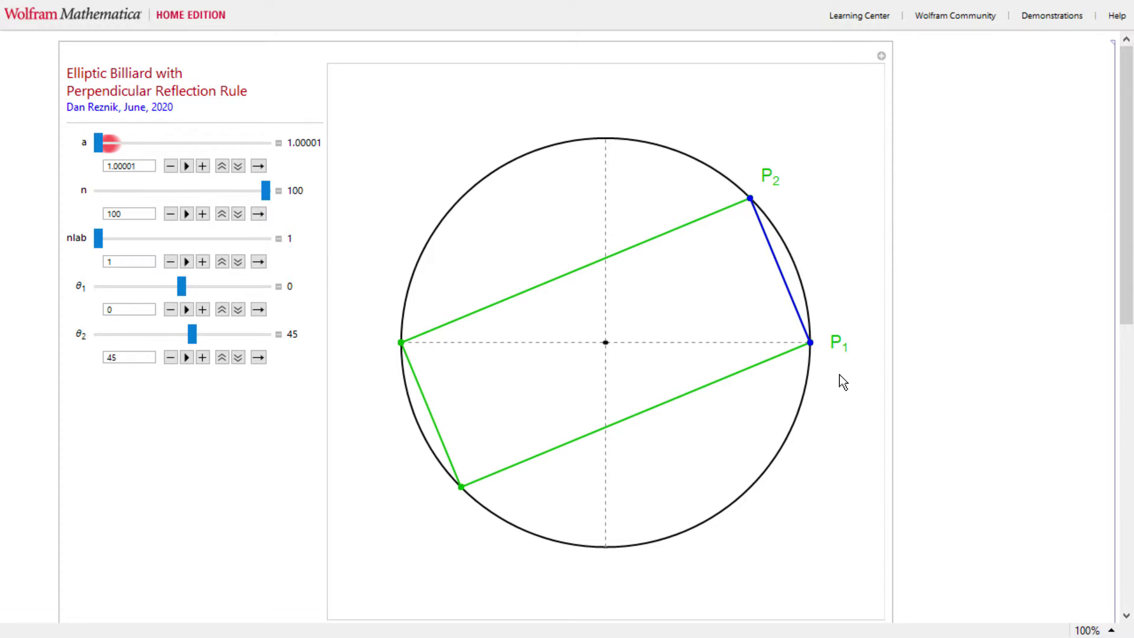
Step: Set a to 1.001 for a near-circular table and begin raising it with the slider
key("BackSpace")
key("BackSpace")
key("BackSpace")
type("1")
key("Return")
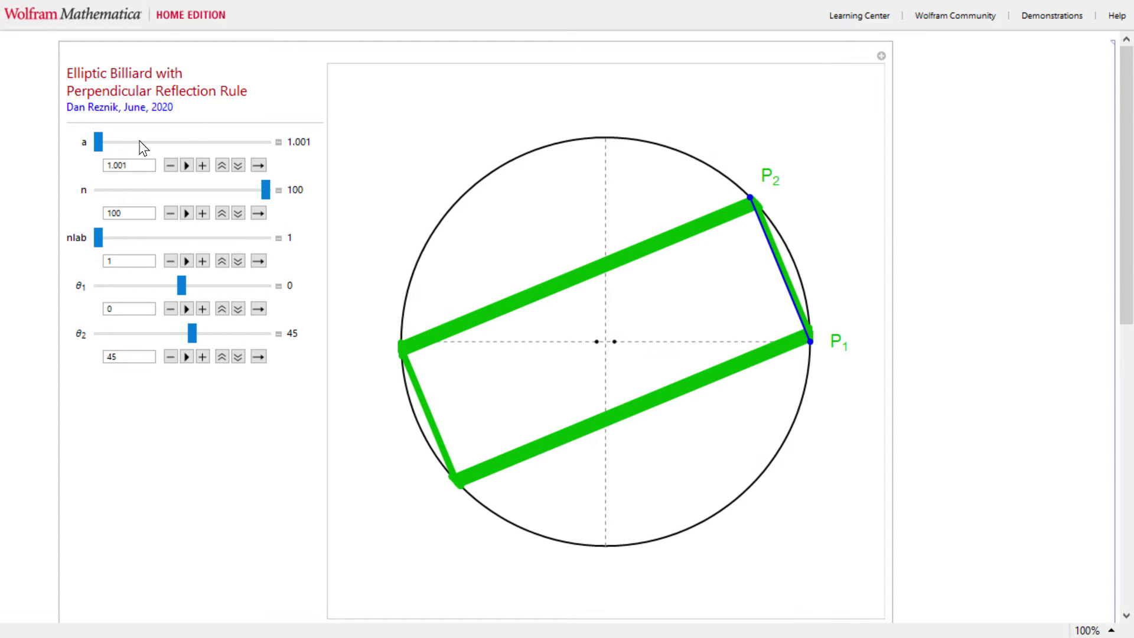
left_click_drag(104, 147, 115, 140)
Step: Step a down to 1.376, settle it at 1.436, and label bounce points P1 through P10
left_click(170, 168)
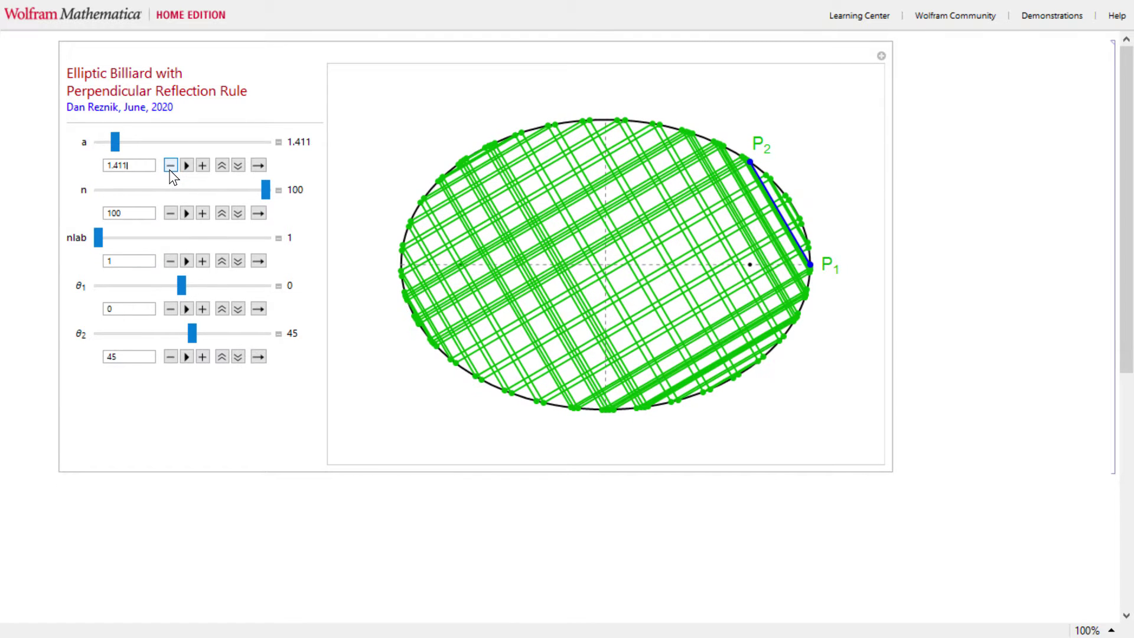
left_click(170, 170)
left_click(170, 170)
left_click(171, 170)
left_click(171, 170)
left_click(170, 170)
left_click(170, 168)
left_click_drag(113, 142, 119, 150)
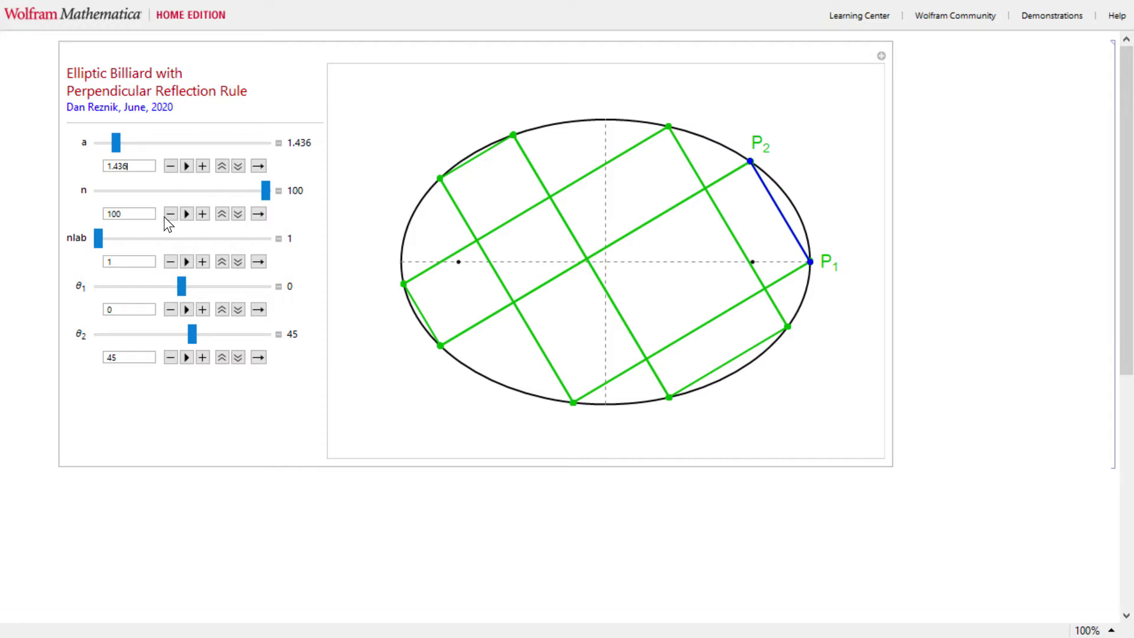
left_click_drag(98, 240, 112, 240)
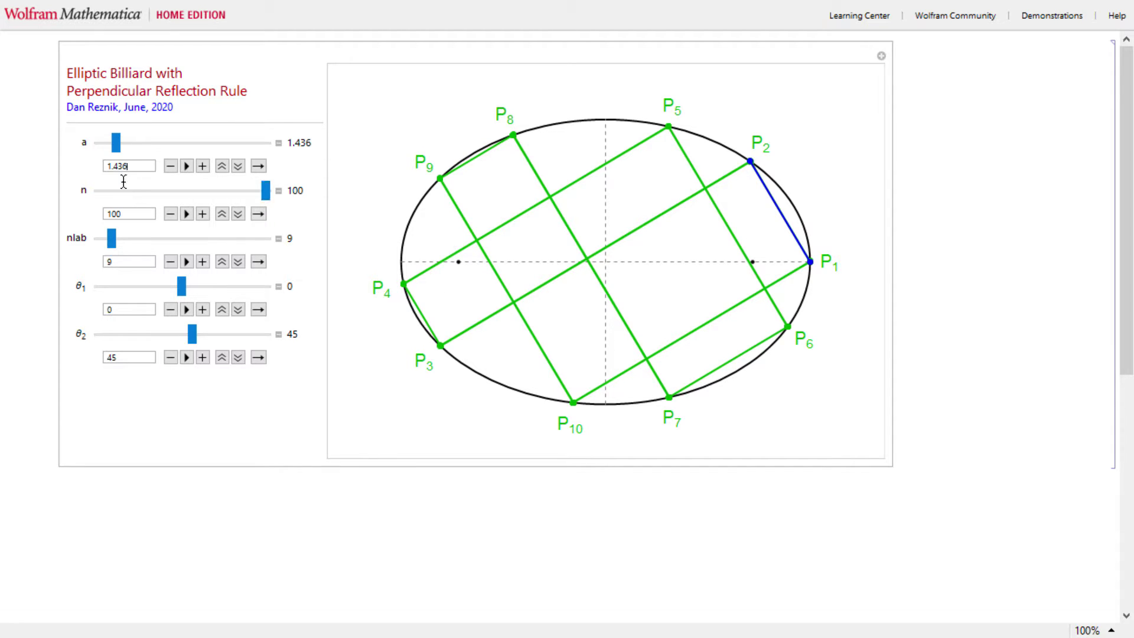
Step: Nudge a down and try a values 1.665, 1.667 and 1.66666
left_click_drag(117, 151, 126, 151)
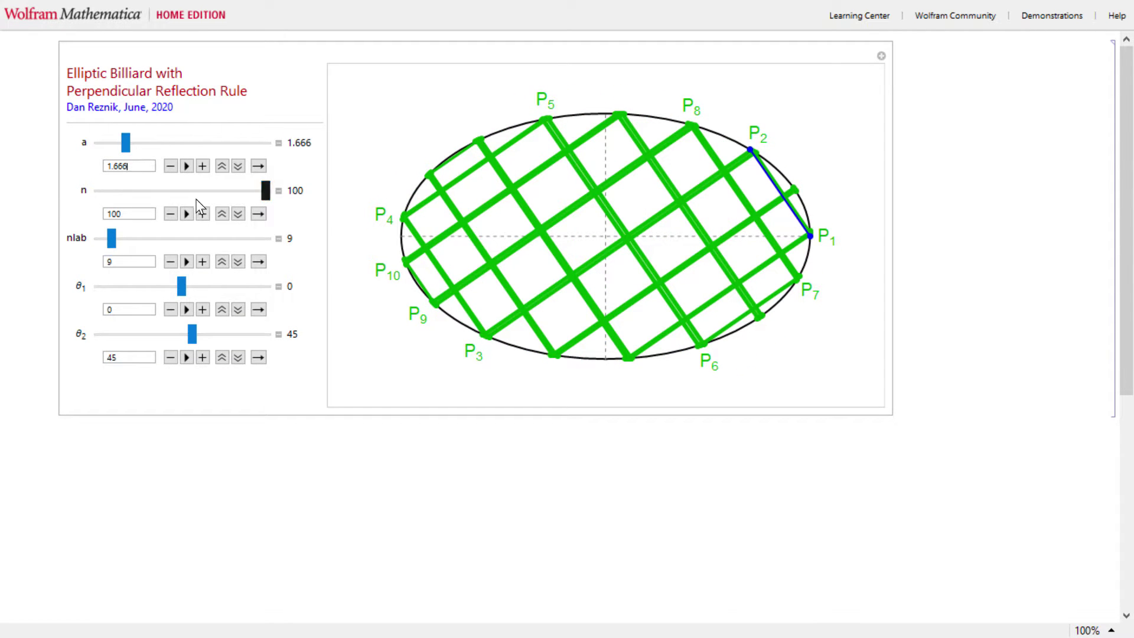
left_click(171, 168)
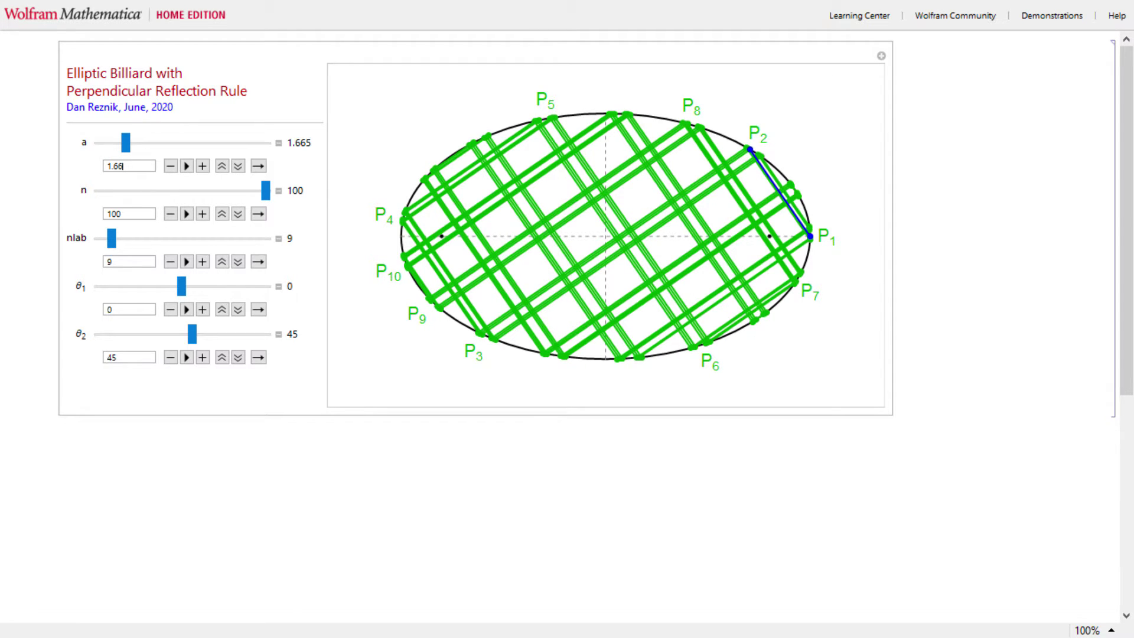
key("Return")
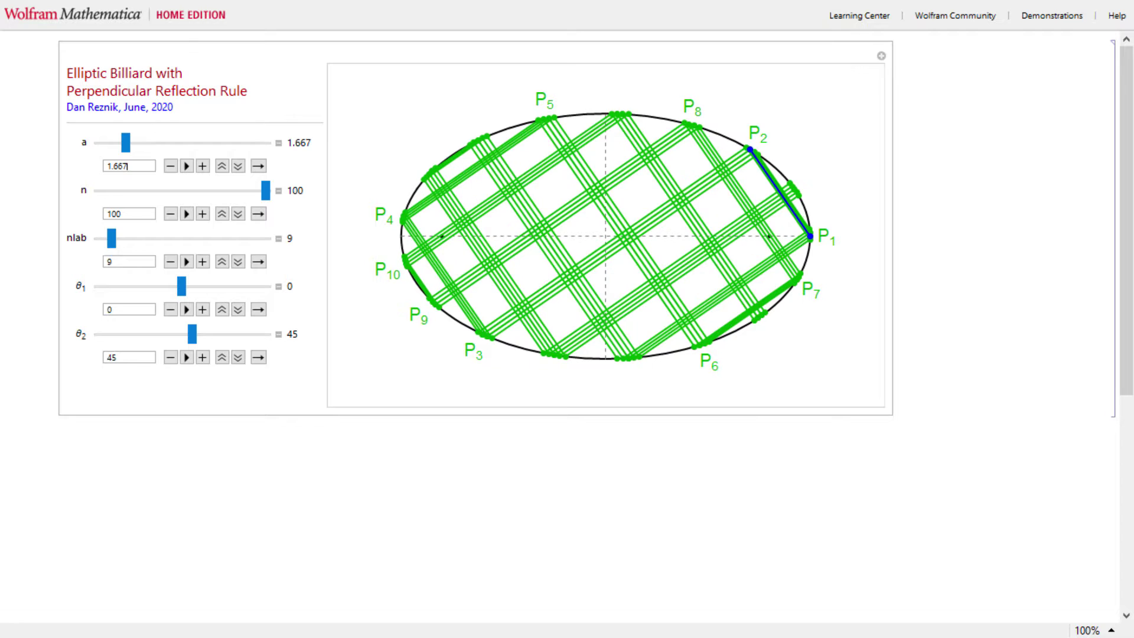
key("BackSpace")
type("6666")
key("Return")
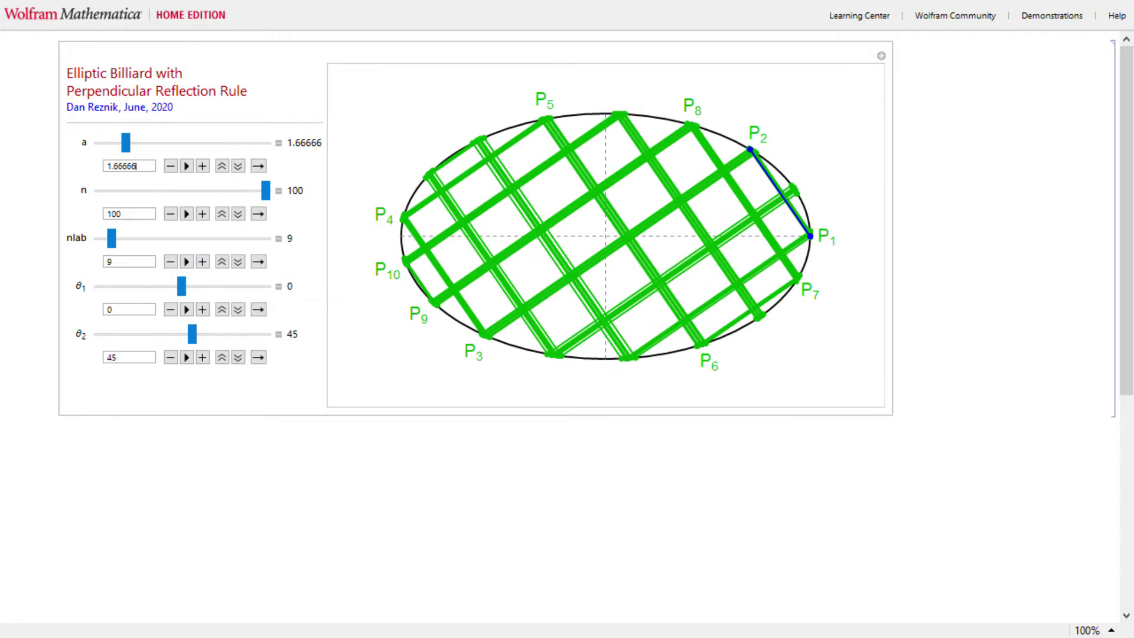
type("666")
key("Return")
Step: Try a values 1.666, 1.667 and 1.6655 in the a field
key("BackSpace")
key("BackSpace")
key("BackSpace")
key("BackSpace")
type("66")
key("Return")
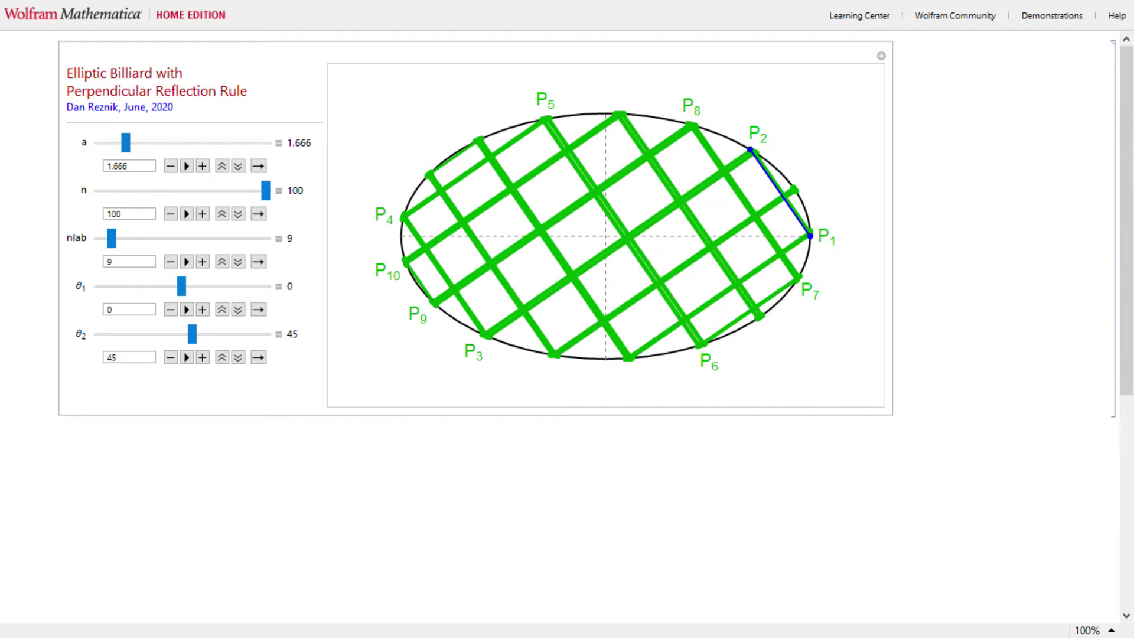
key("BackSpace")
type("7")
key("Return")
key("BackSpace")
type("6")
key("BackSpace")
type("55")
key("Return")
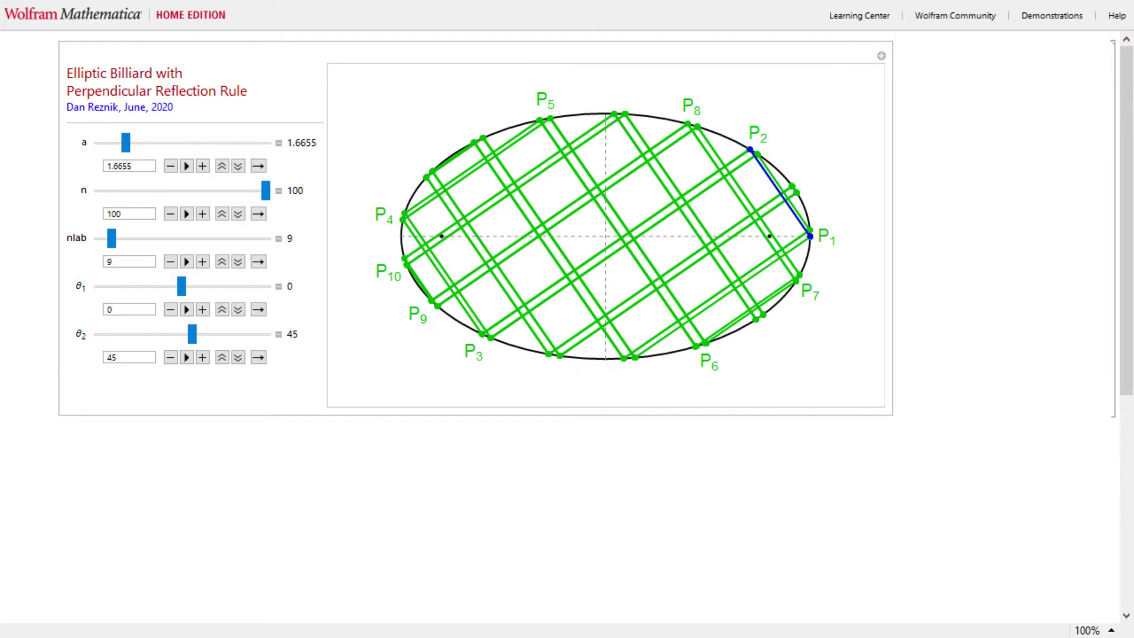
Step: Set the label count nlab to 1
double_click(112, 261)
type("1")
key("Return")
Step: Raise a to 1.771, then enter 1.772 and finally 1.774
left_click_drag(129, 146, 132, 144)
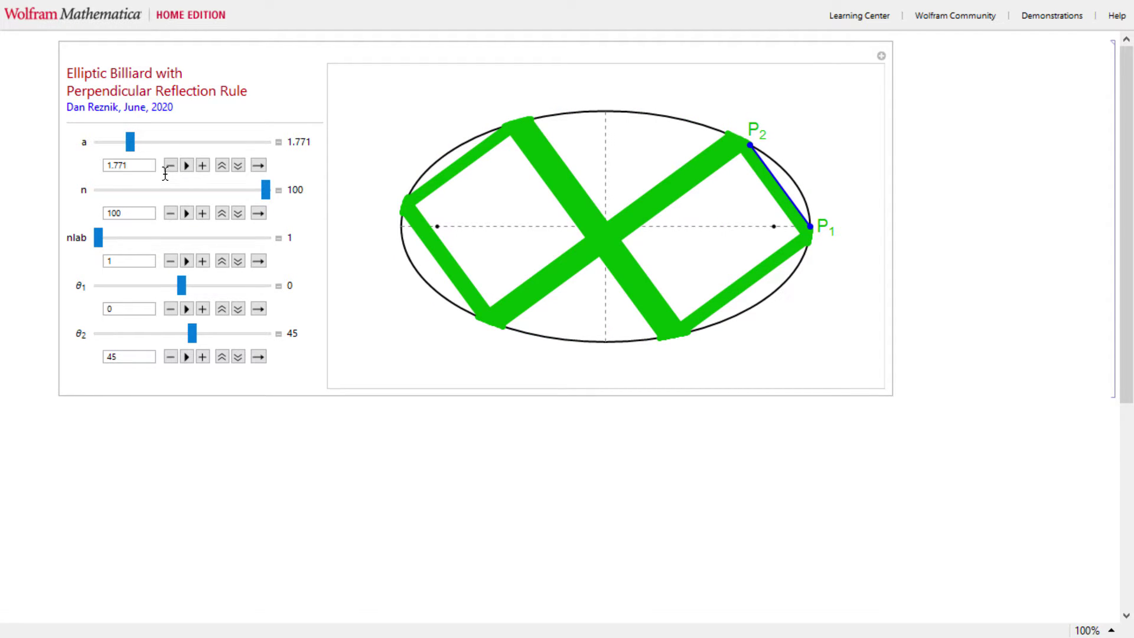
key("BackSpace")
type("2")
key("BackSpace")
type("4")
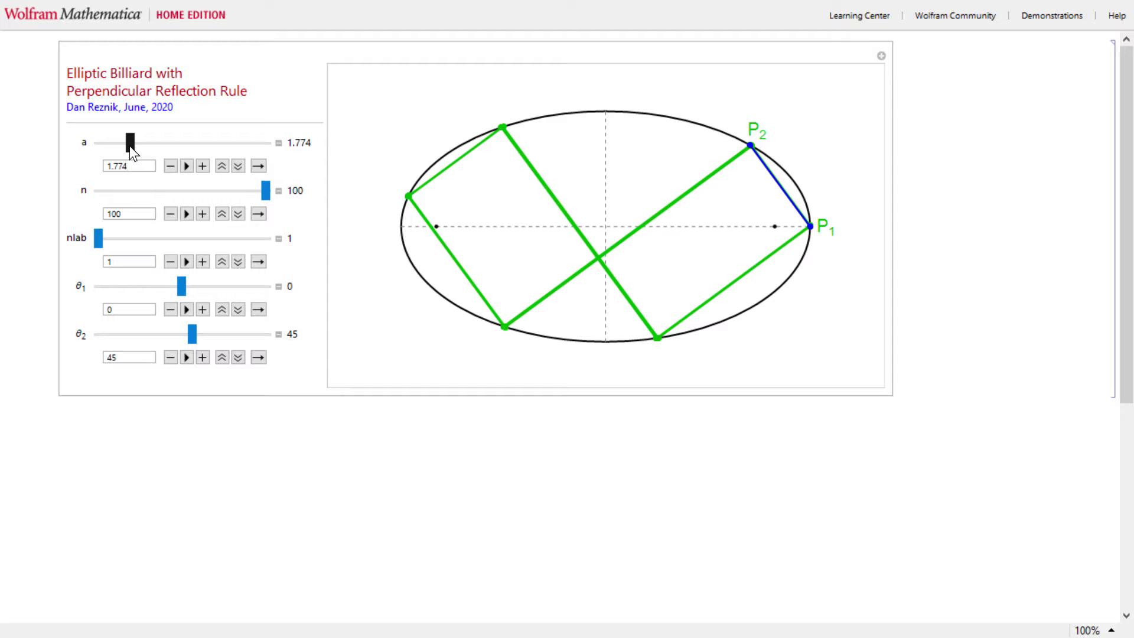
Step: Raise a to 2.196, sweep nlab up to 25 and back to 1, then raise a to 2.406
left_click_drag(130, 145, 130, 145)
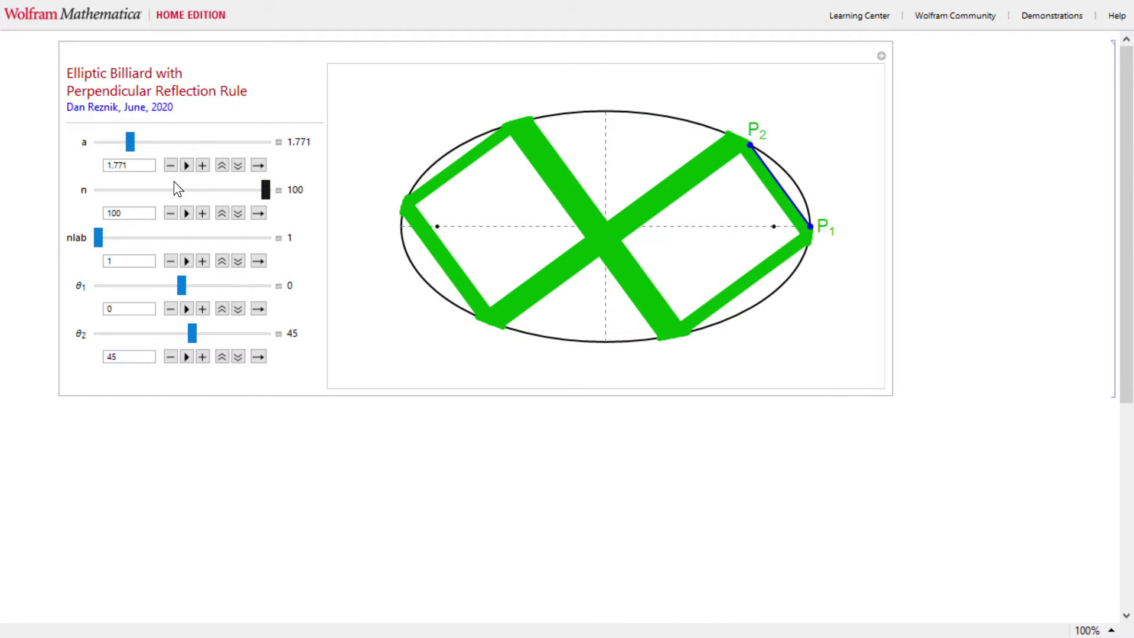
left_click_drag(134, 140, 147, 143)
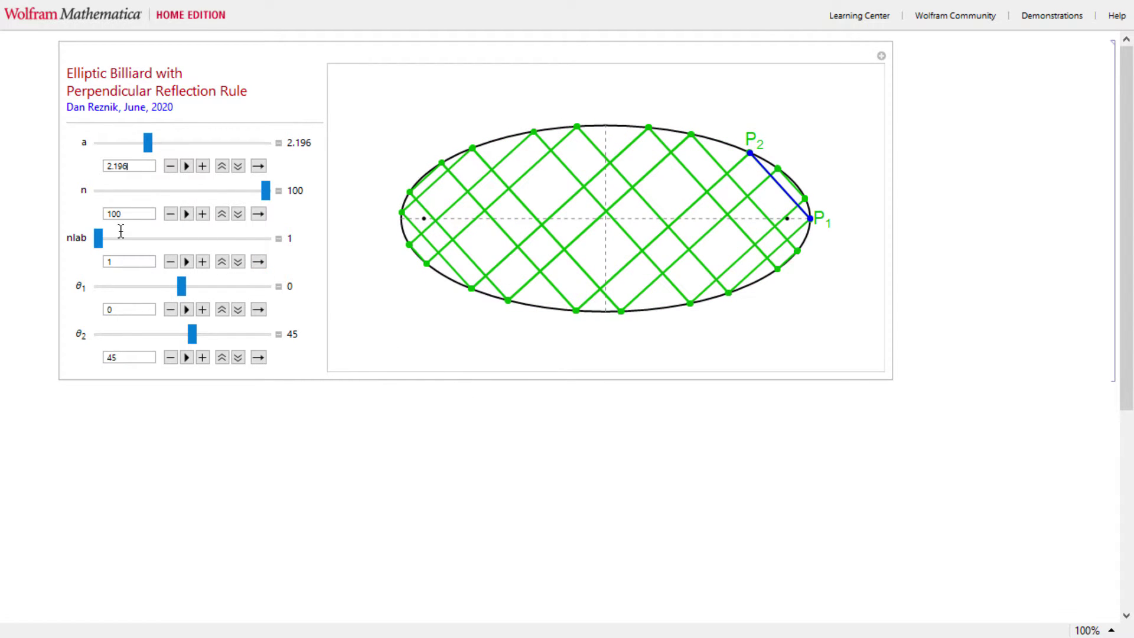
left_click_drag(99, 238, 141, 235)
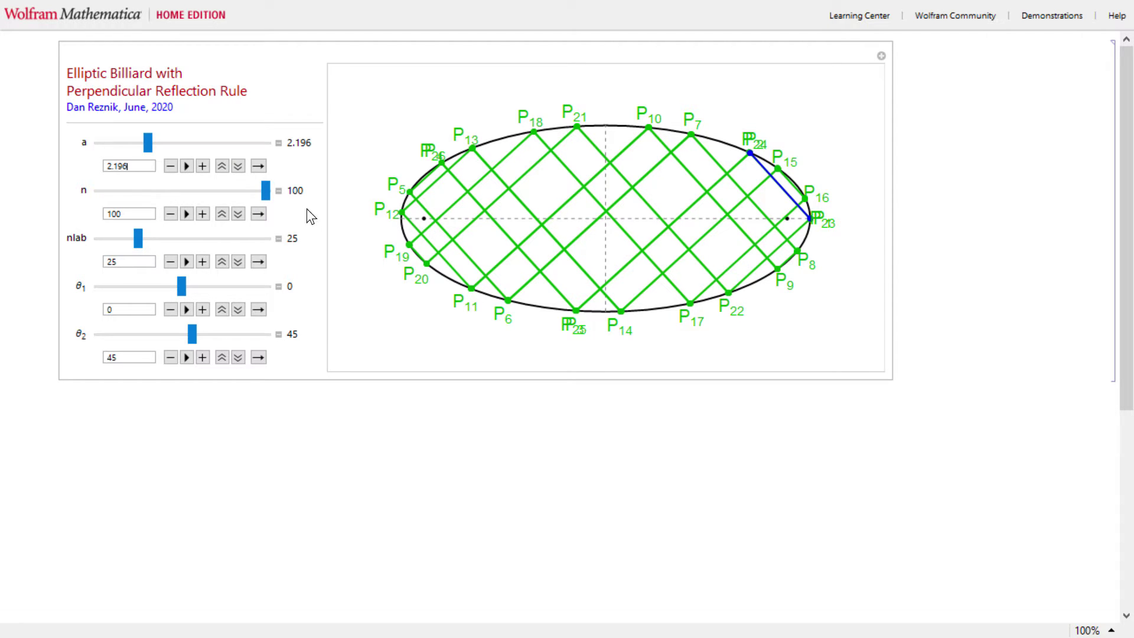
left_click_drag(139, 238, 83, 237)
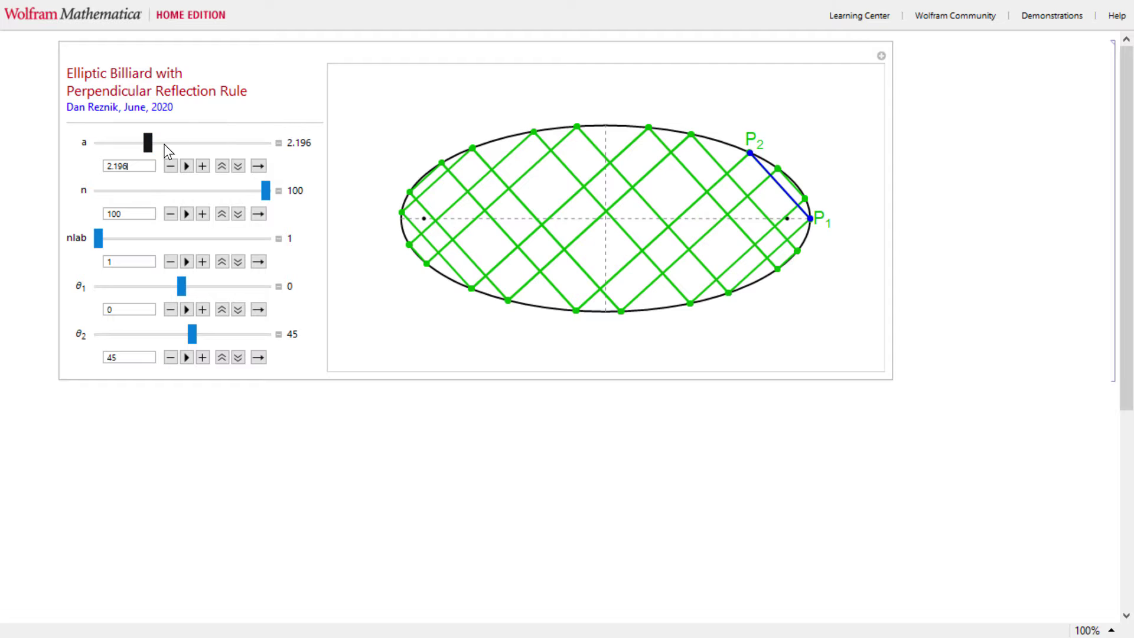
left_click_drag(149, 144, 157, 147)
Step: Step a through 2.407, 2.408 and 2.409 in the a field
key("BackSpace")
type("7")
key("Return")
key("BackSpace")
type("8")
key("Return")
key("BackSpace")
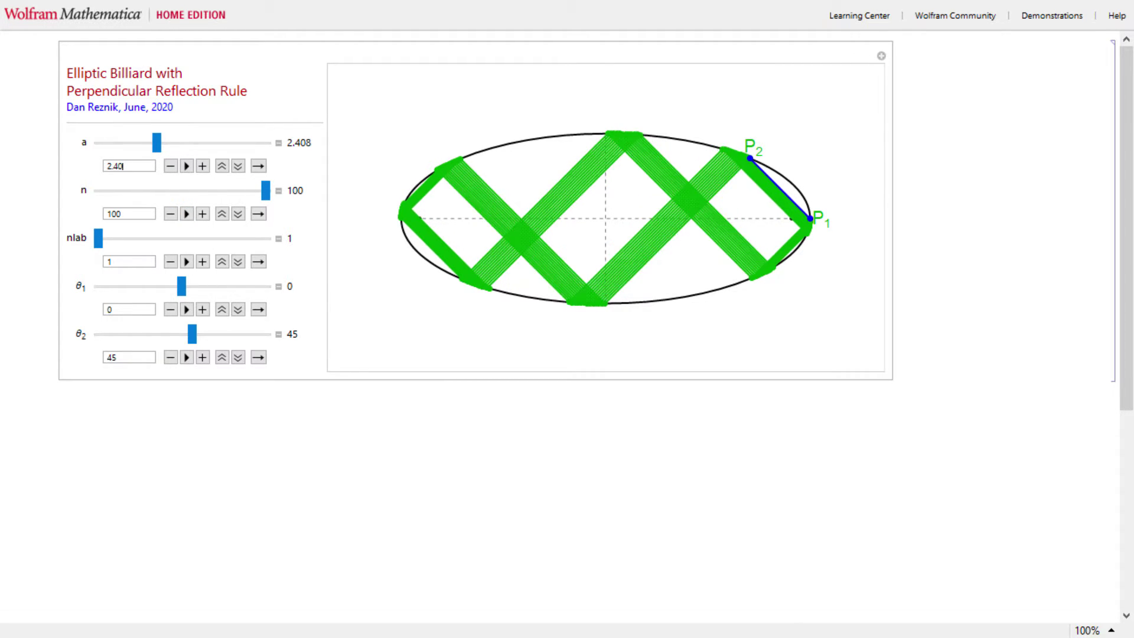
type("9")
key("Return")
key("BackSpace")
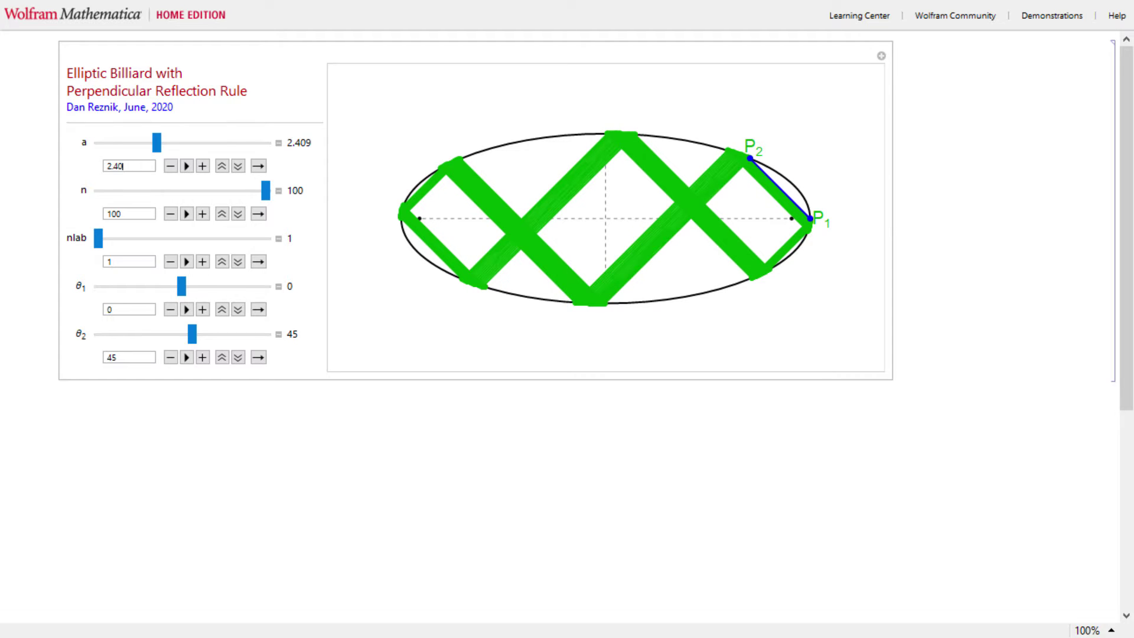
Step: Try a = 2.41 and 2.42, then settle on 2.415
key("BackSpace")
type("1")
key("Return")
key("BackSpace")
type("2")
key("Return")
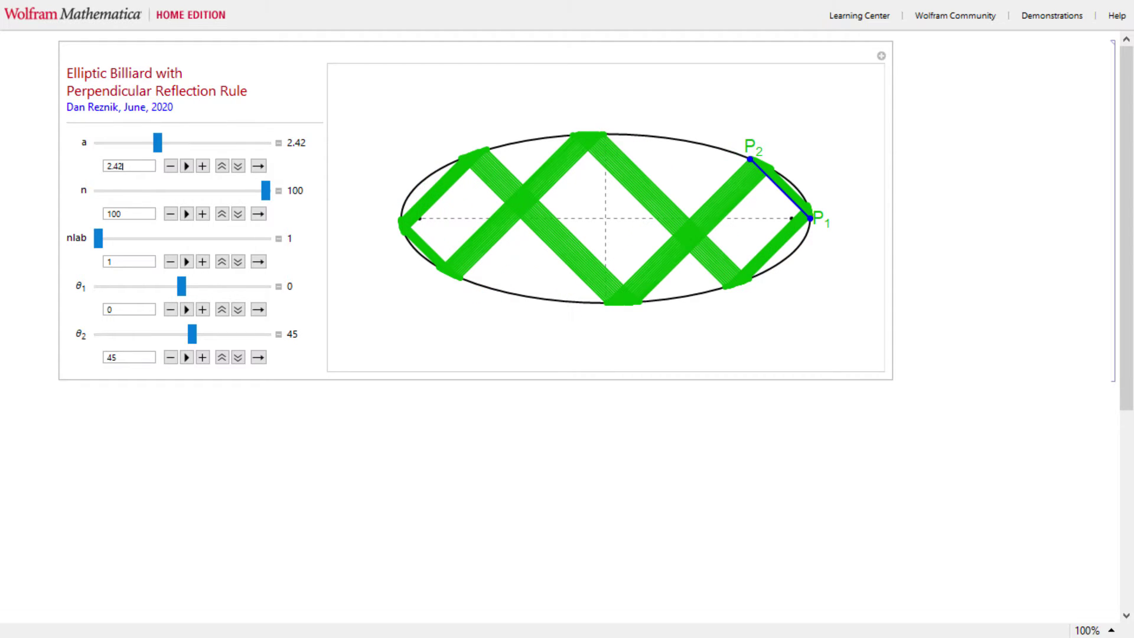
key("BackSpace")
type("1")
key("Return")
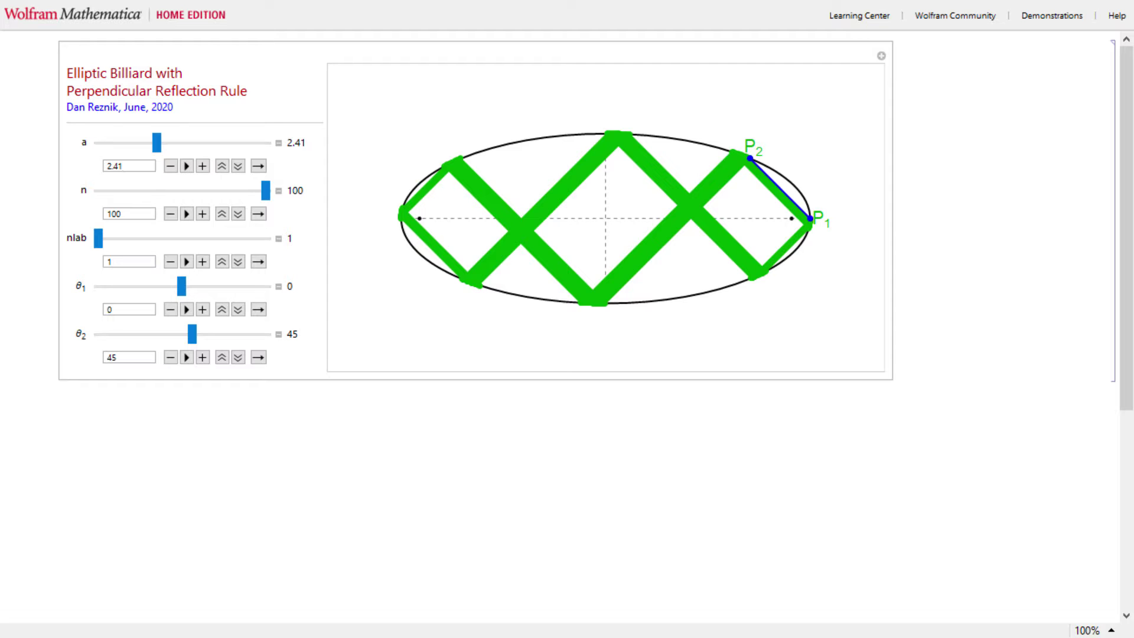
type("5")
key("Return")
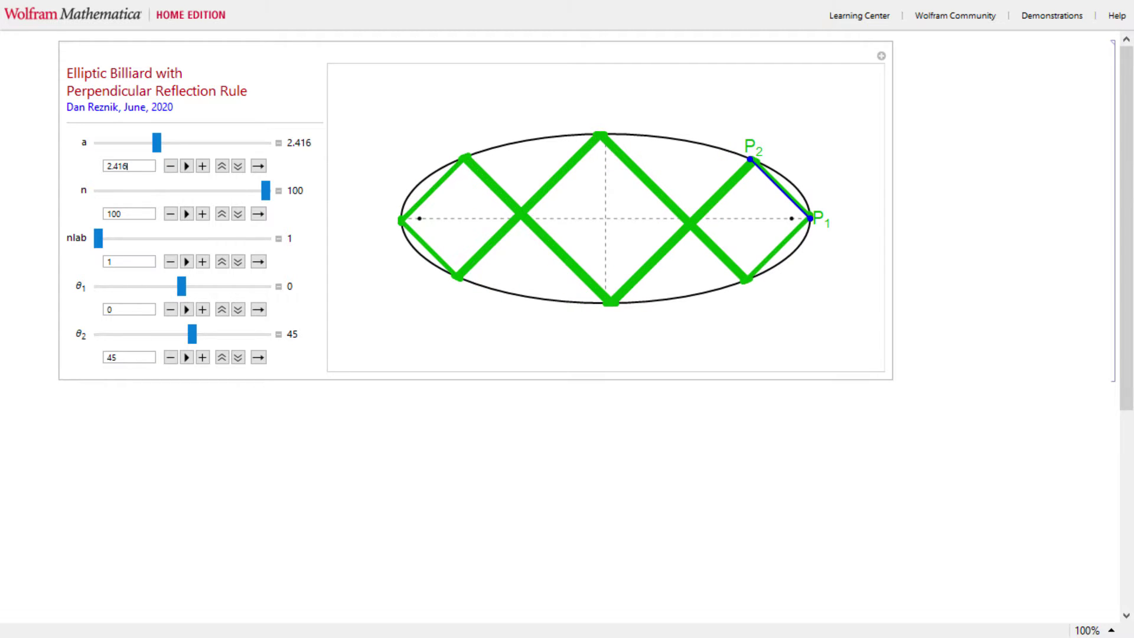
key("Return")
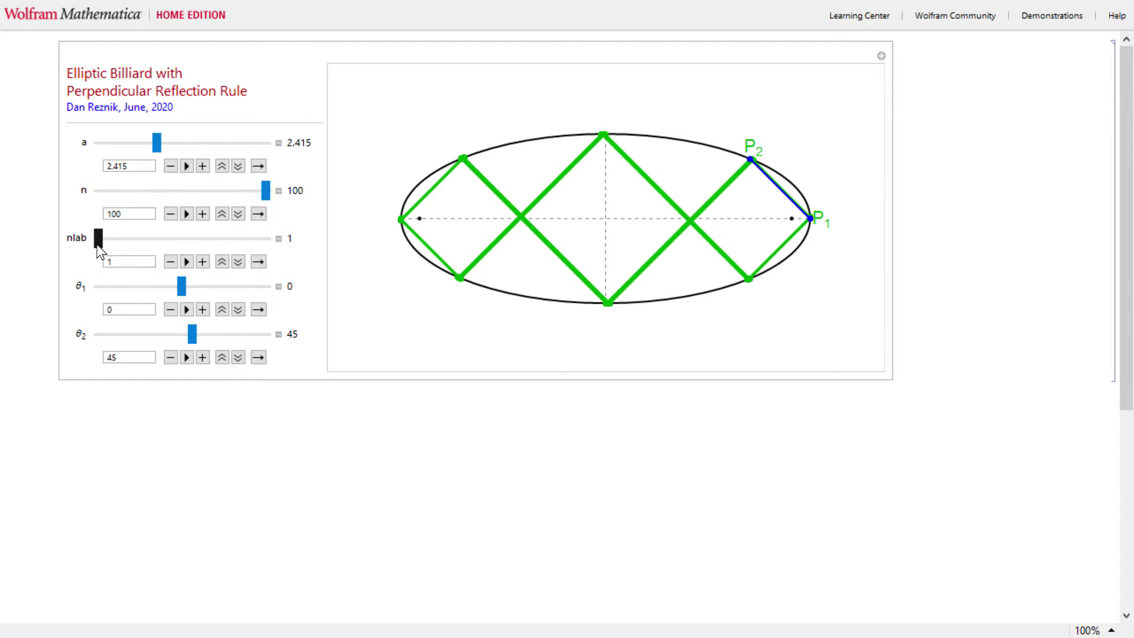
Step: Label bounce points up to P9, return to just P1 and P2, and lower a to 2.346
left_click_drag(98, 239, 110, 242)
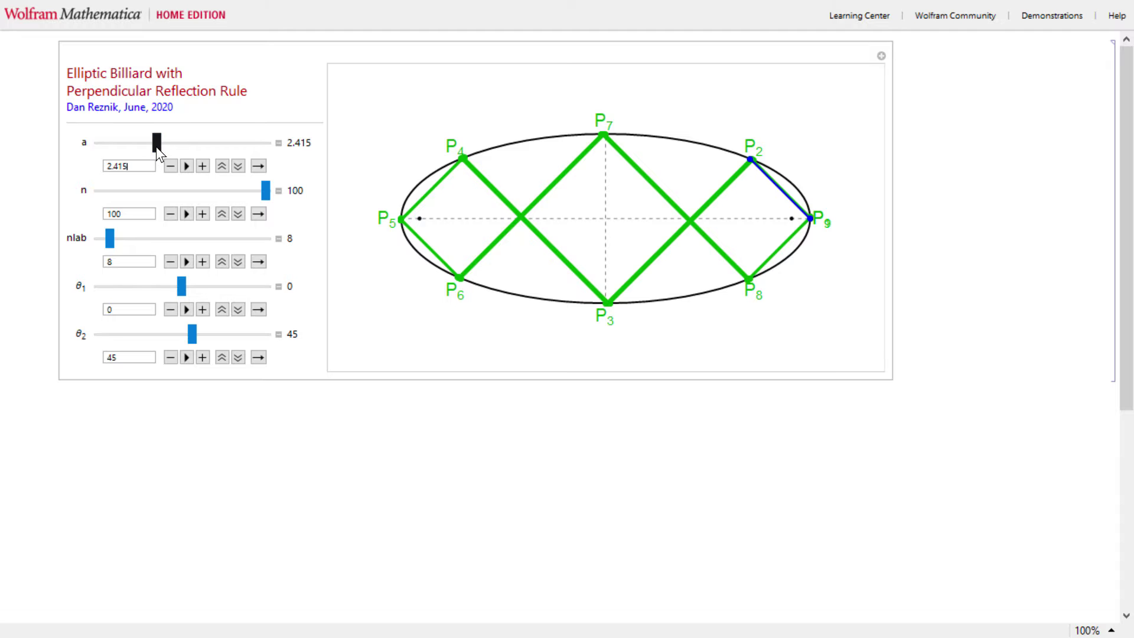
left_click(98, 243)
mouse_move(158, 142)
left_mouse_down()
mouse_move(143, 141)
mouse_move(158, 142)
left_mouse_up()
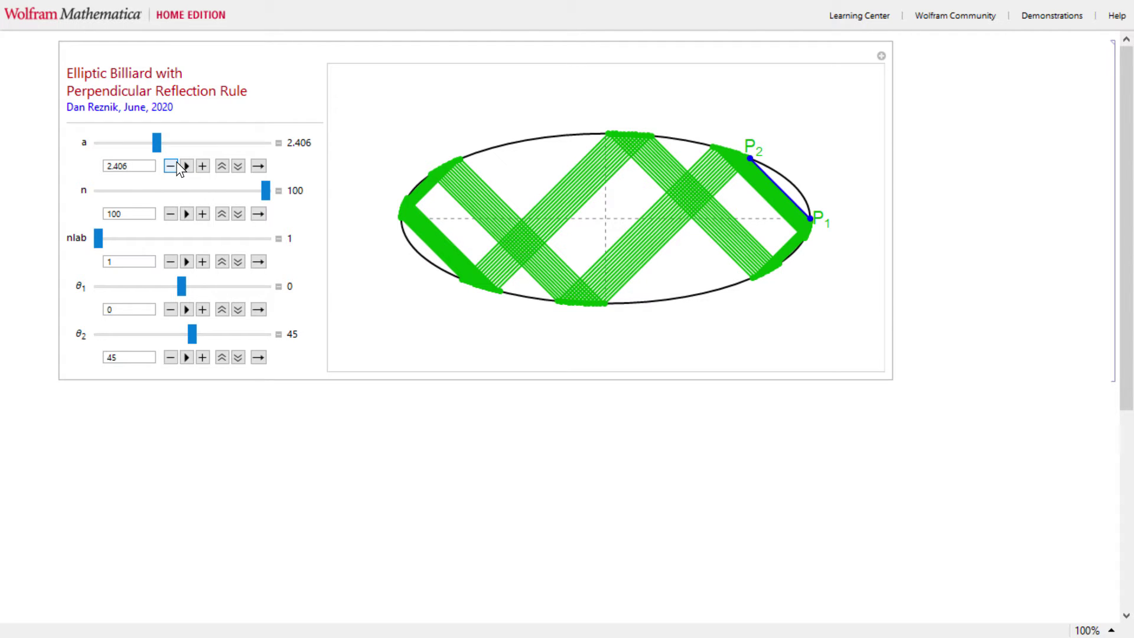
Step: Re-enter a as 2.415 in the a field
left_click(126, 166)
key("BackSpace")
key("BackSpace")
type("1")
key("Return")
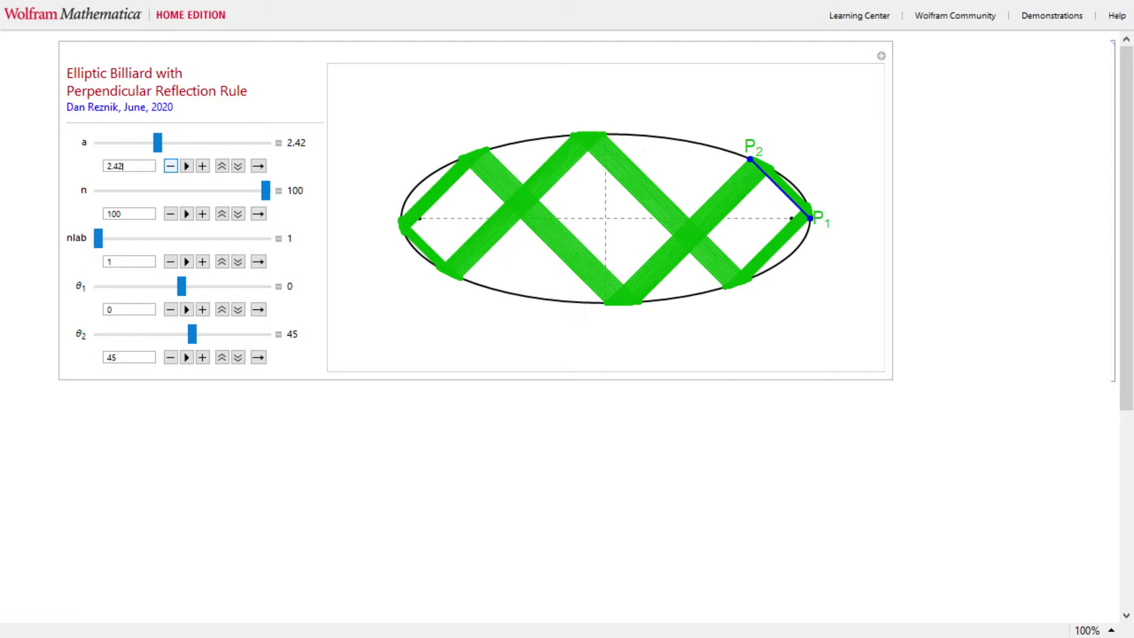
type("0")
key("BackSpace")
type("5")
key("Return")
Step: Sweep a up to about 4.27 and try values 4.2715 through 4.274
left_click_drag(157, 143, 238, 155)
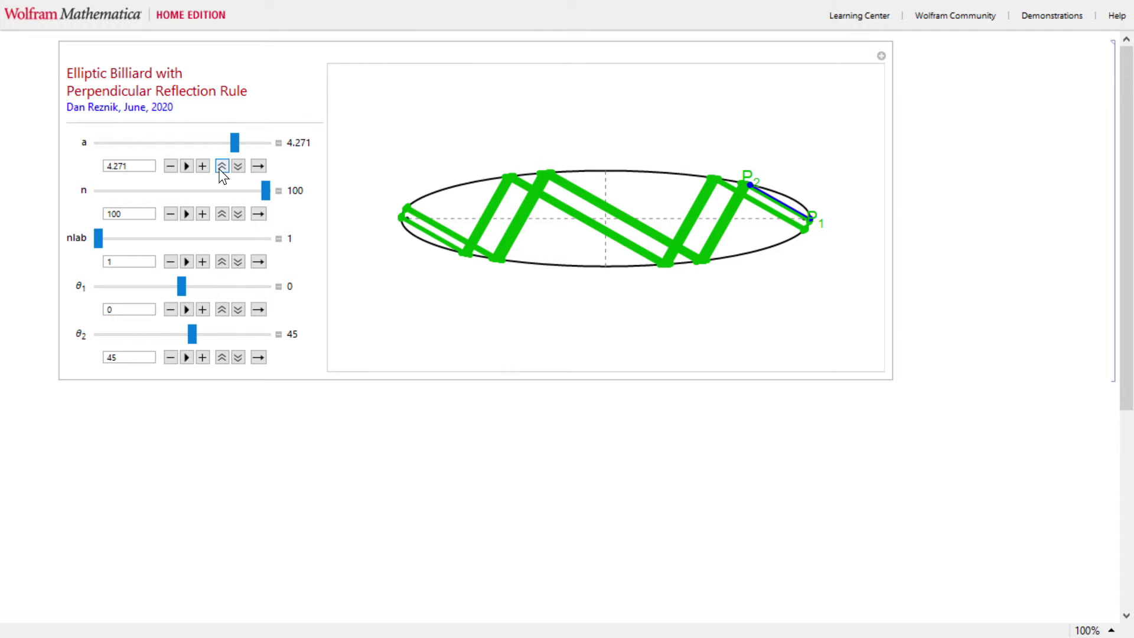
type("5")
key("Return")
key("BackSpace")
key("BackSpace")
type("3")
key("Return")
key("BackSpace")
type("3")
key("Return")
key("BackSpace")
type("4")
key("Return")
Step: Step a through 4.275, 4.276 and 4.277
key("BackSpace")
type("5")
key("Return")
key("BackSpace")
type("6")
key("Return")
key("BackSpace")
type("7")
key("Return")
Step: Try a = 4.28 and 4.285, settling on 4.28
key("BackSpace")
key("BackSpace")
type("8")
key("Return")
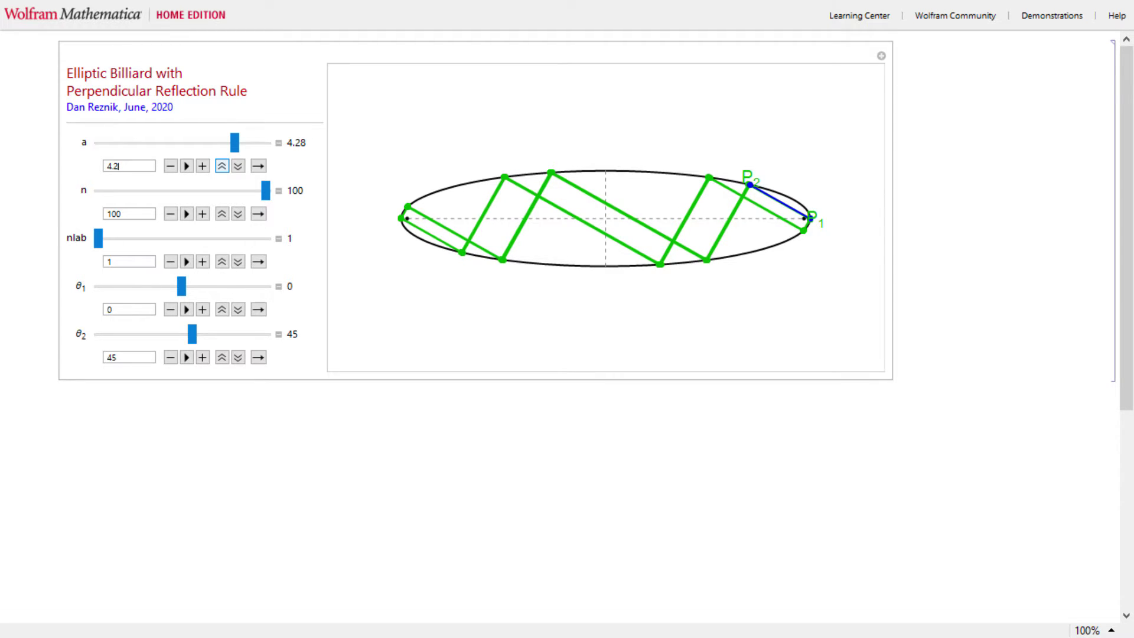
type("5")
key("Return")
key("BackSpace")
key("Return")
Step: Reset a to 1.001 and set θ2 to 30
left_click_drag(230, 148, 15, 147)
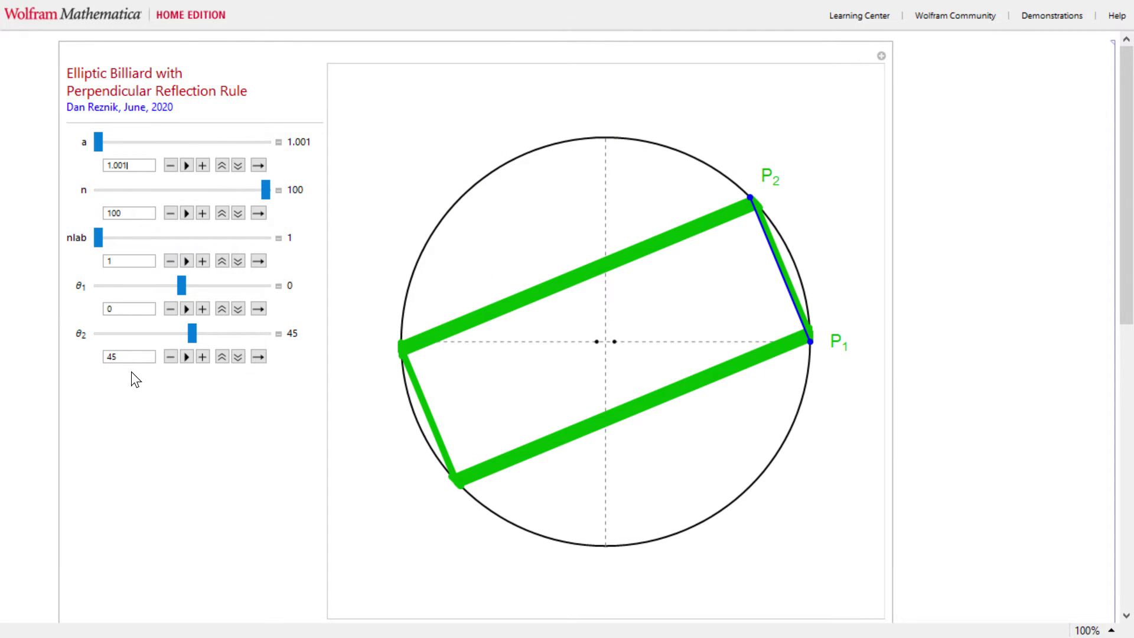
key("BackSpace")
key("BackSpace")
type("30")
key("Return")
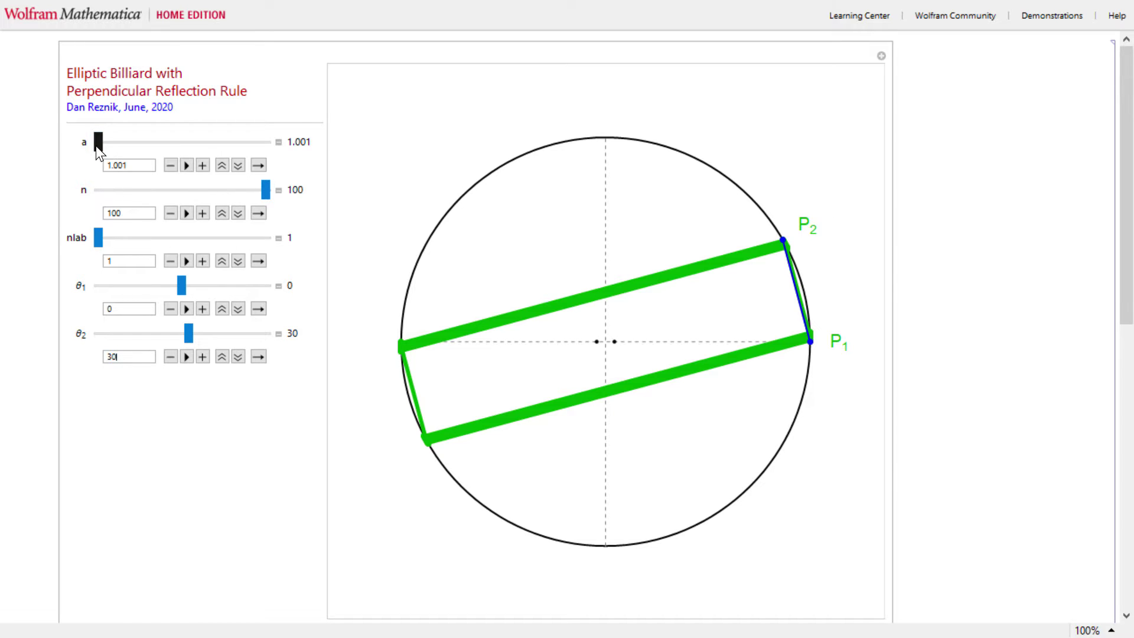
Step: Raise a to about 1.5, then try 1.56 and 1.555
left_click_drag(100, 137, 113, 140)
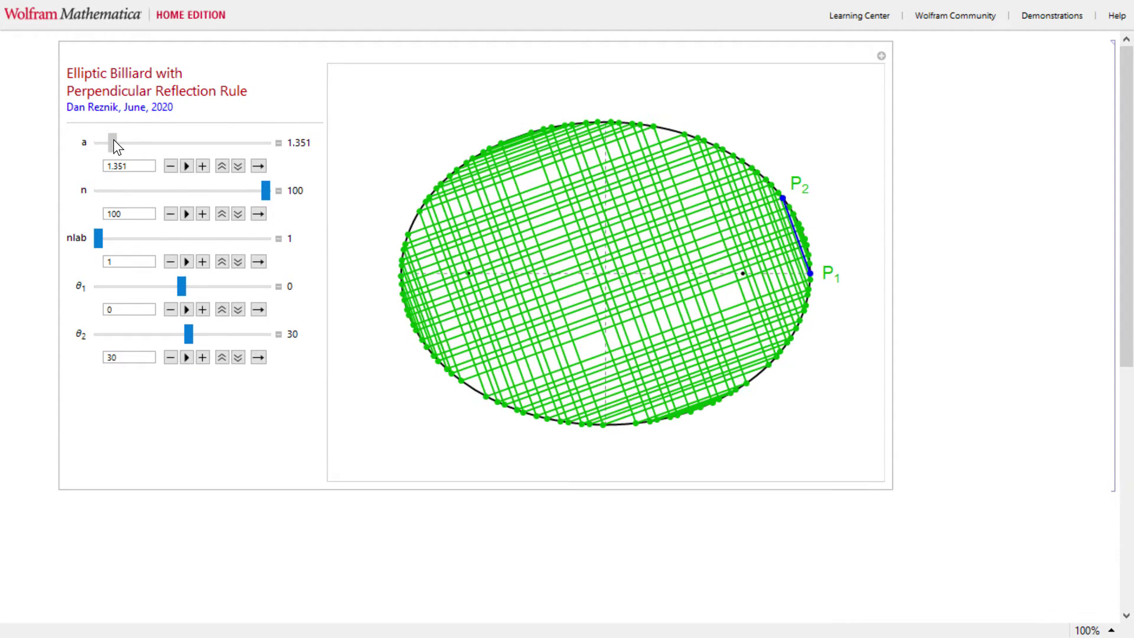
left_click_drag(113, 140, 123, 143)
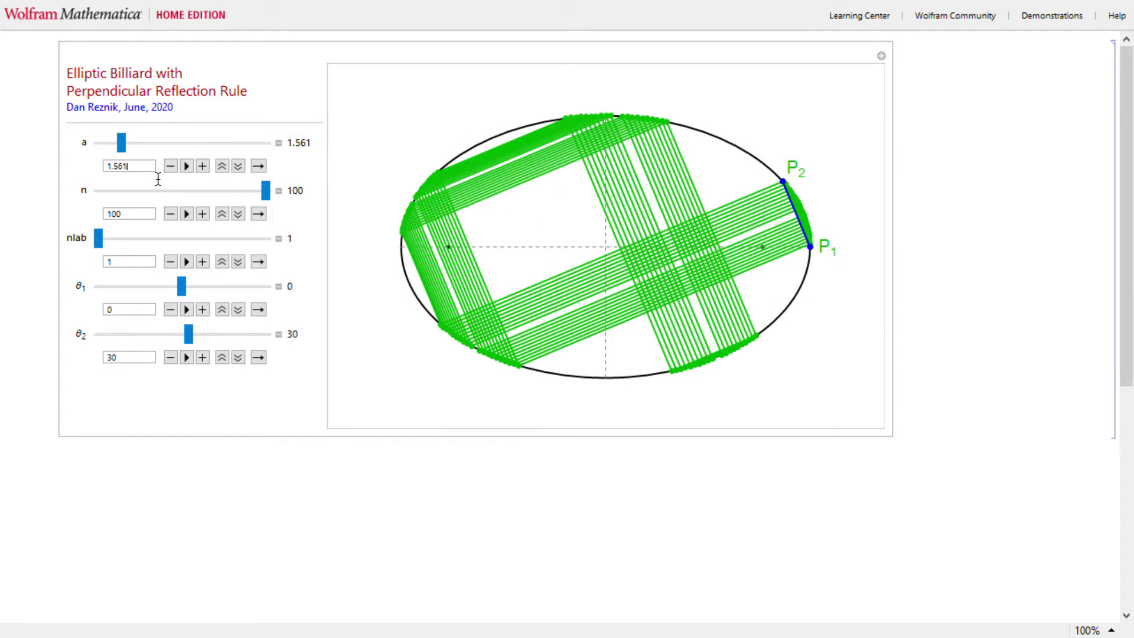
key("BackSpace")
Step: Try a = 1.554, then settle on 1.557
key("BackSpace")
type("55")
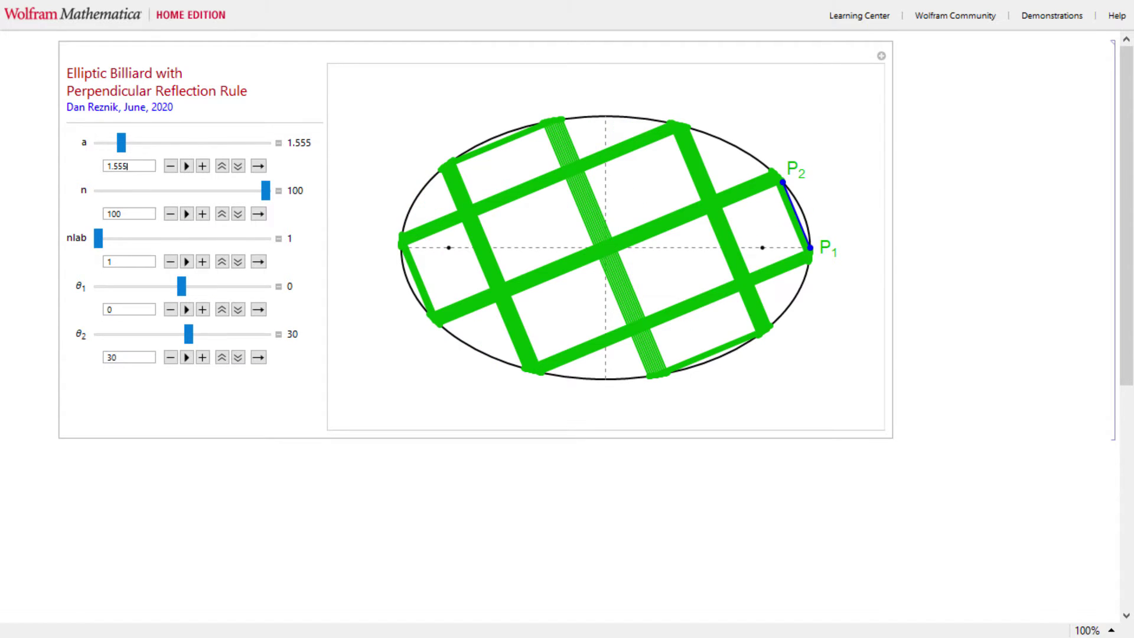
key("BackSpace")
type("4")
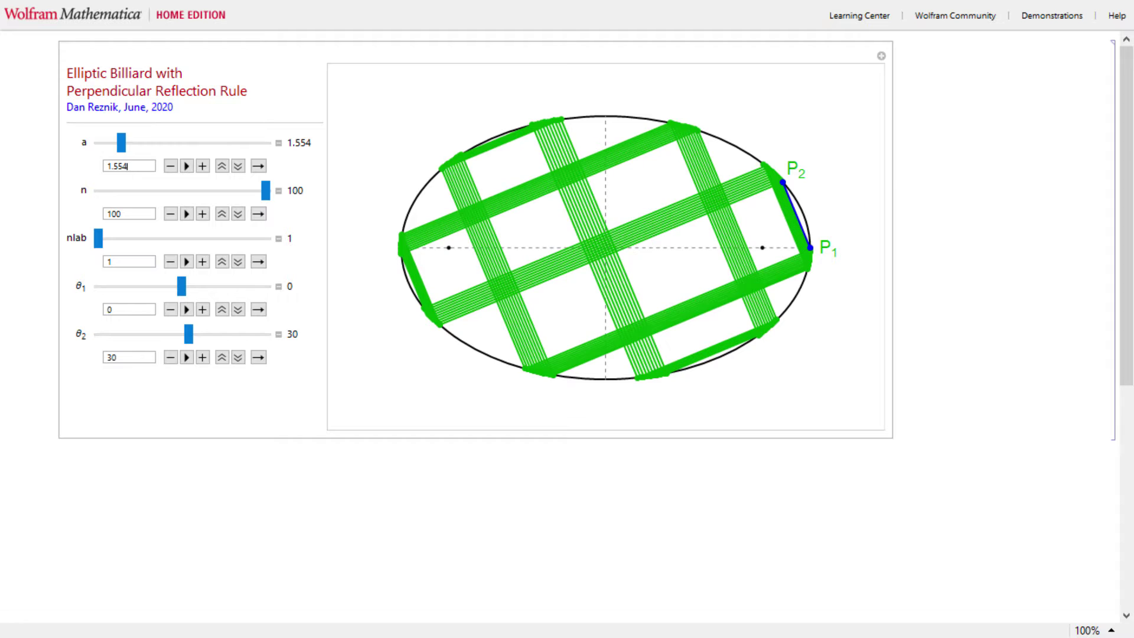
key("BackSpace")
type("6")
key("BackSpace")
type("7")
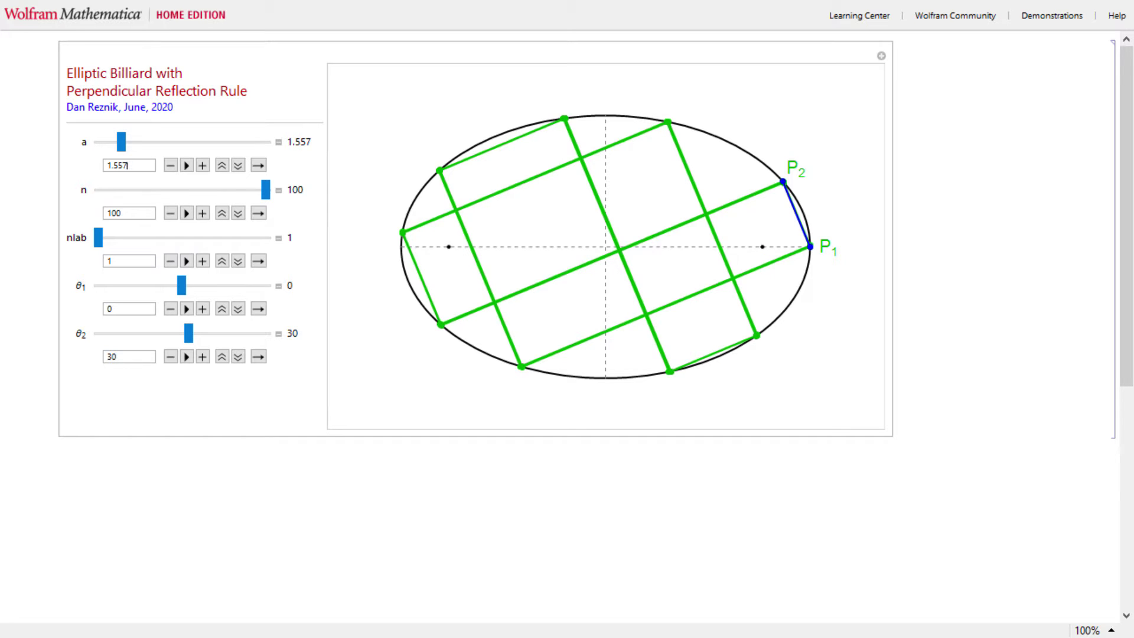
Step: Label the bounce points with nlab set to 9
left_click_drag(99, 237, 115, 238)
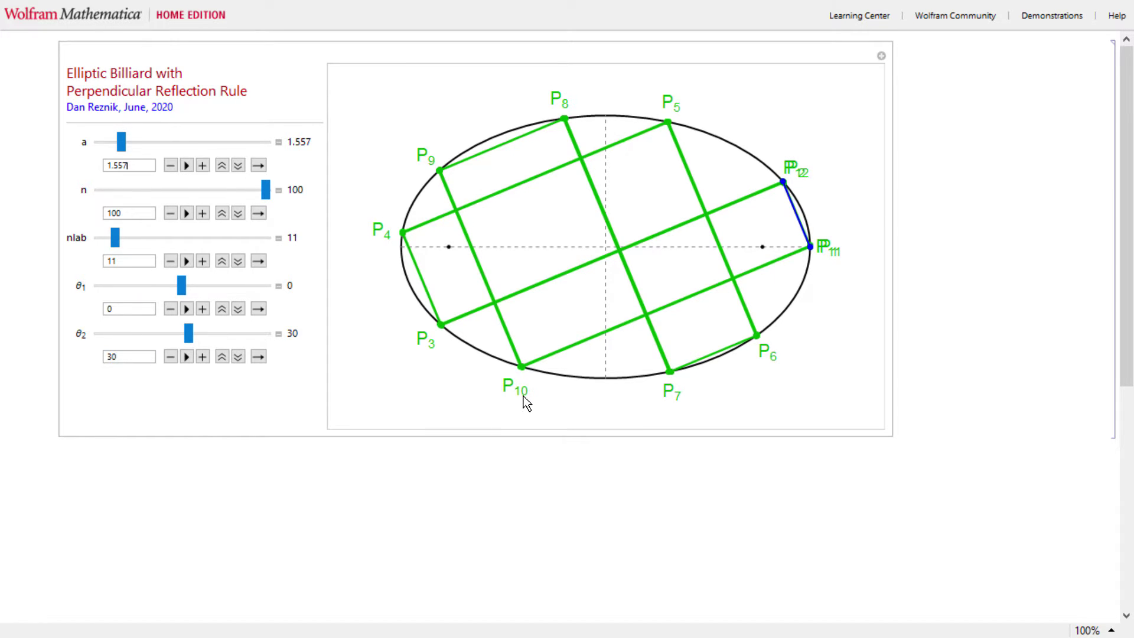
left_click(171, 261)
left_click(171, 260)
Step: Widen the ellipse by raising a to about 2.241
left_click_drag(122, 145, 151, 148)
left_click(171, 166)
left_click(203, 166)
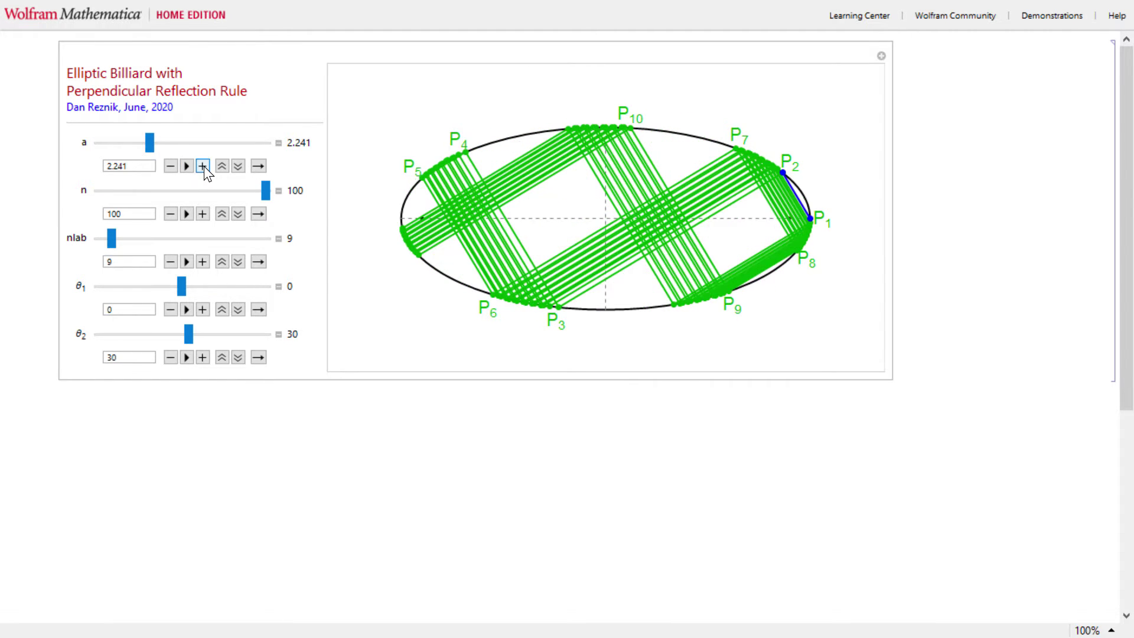
Step: Nudge a up slightly, then drag it to its minimum of 1.001 so the billiard becomes a circle
left_click(203, 166)
left_click(204, 166)
left_click(203, 166)
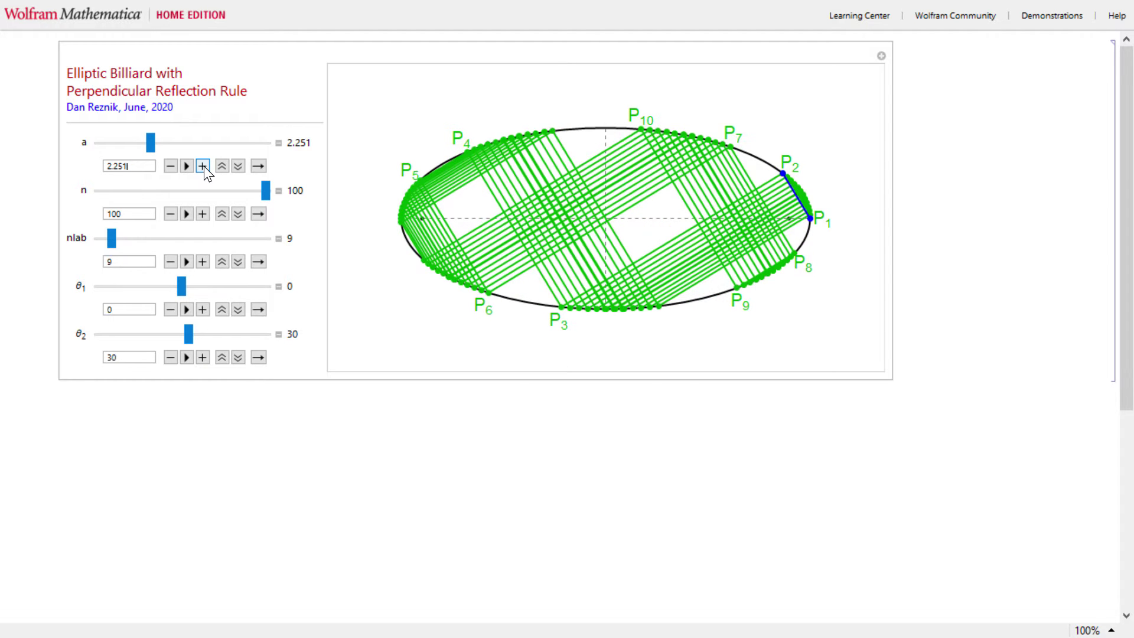
left_click_drag(152, 143, 76, 142)
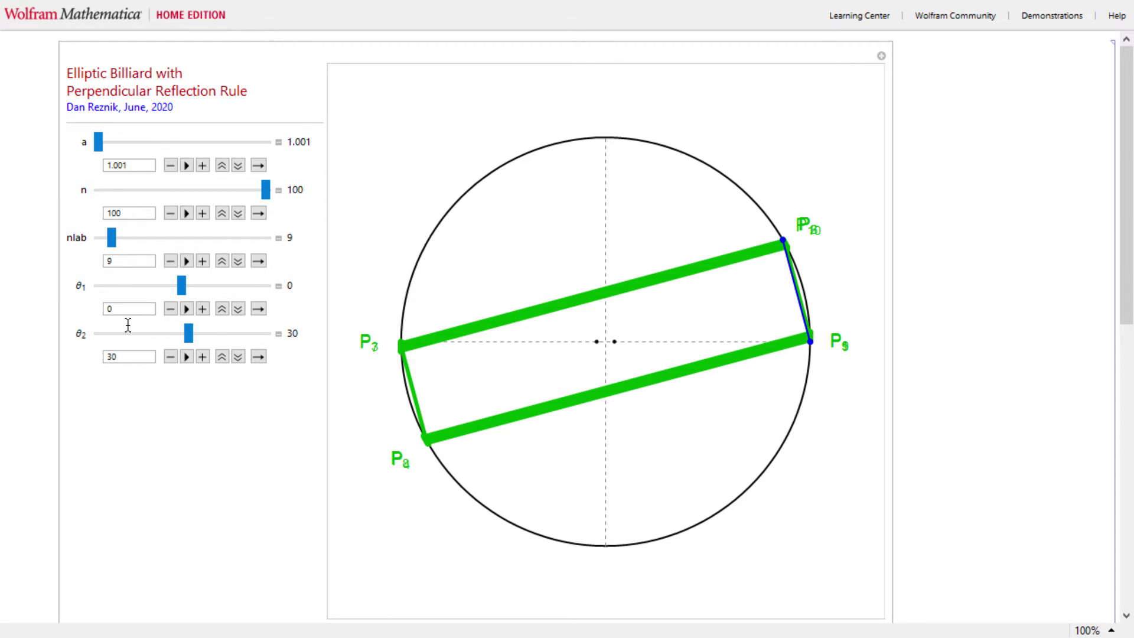
Step: Set θ1 to 30 and θ2 to 60
key("BackSpace")
type("30")
key("Tab")
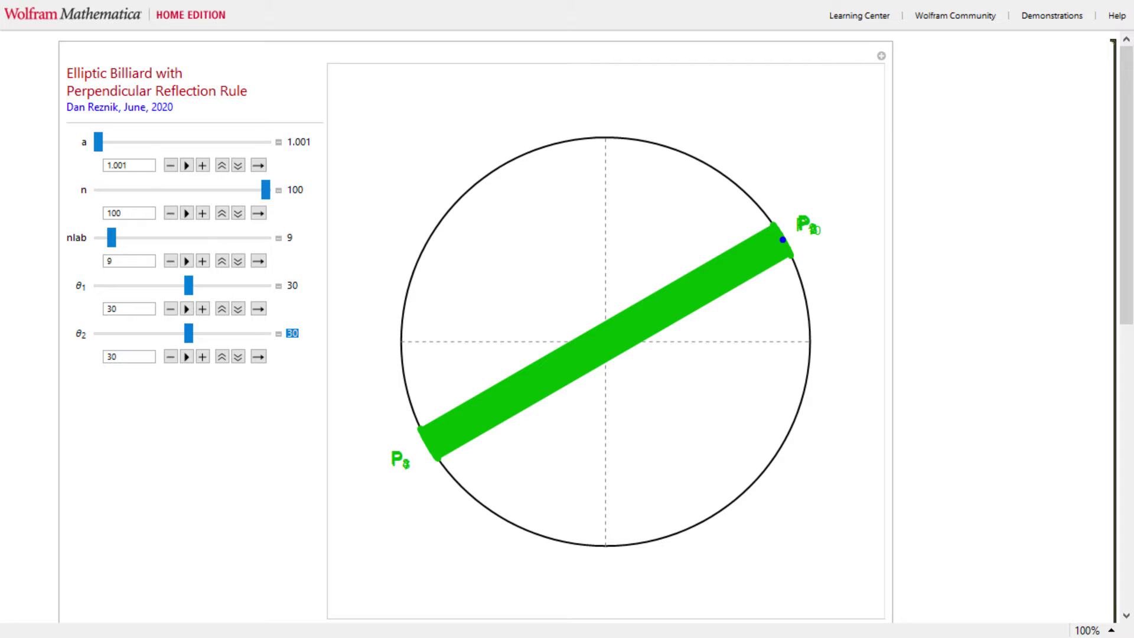
left_click(147, 363)
key("BackSpace")
key("BackSpace")
type("60")
key("Return")
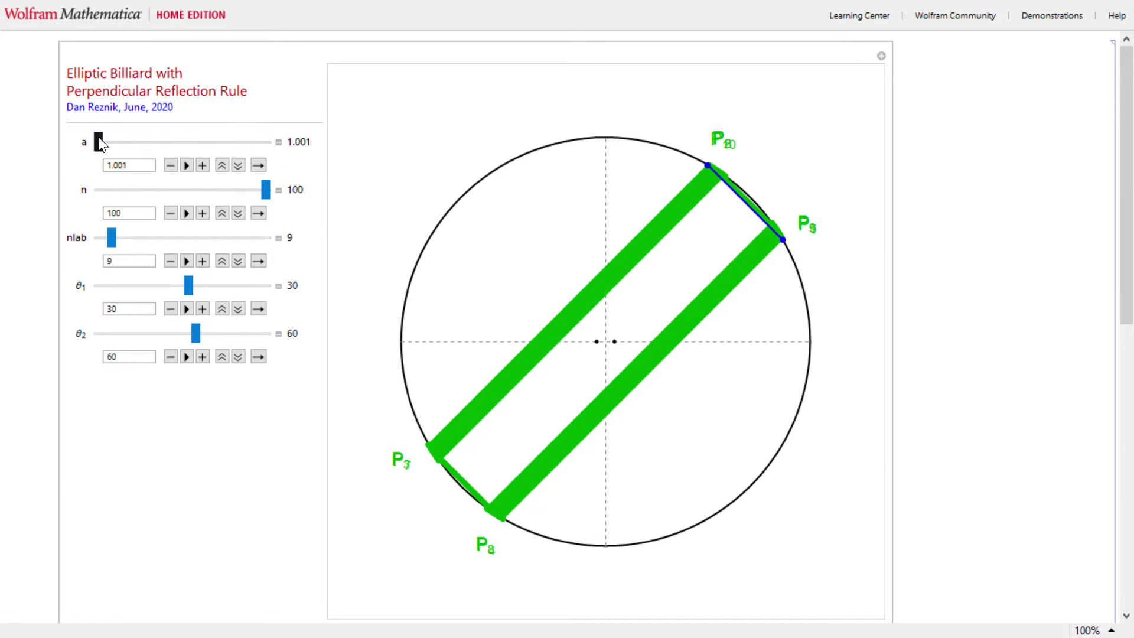
Step: Widen the circle into an ellipse near a = 1.92, then step a through 1.923, 1.924 and 1.925
left_click_drag(99, 136, 140, 153)
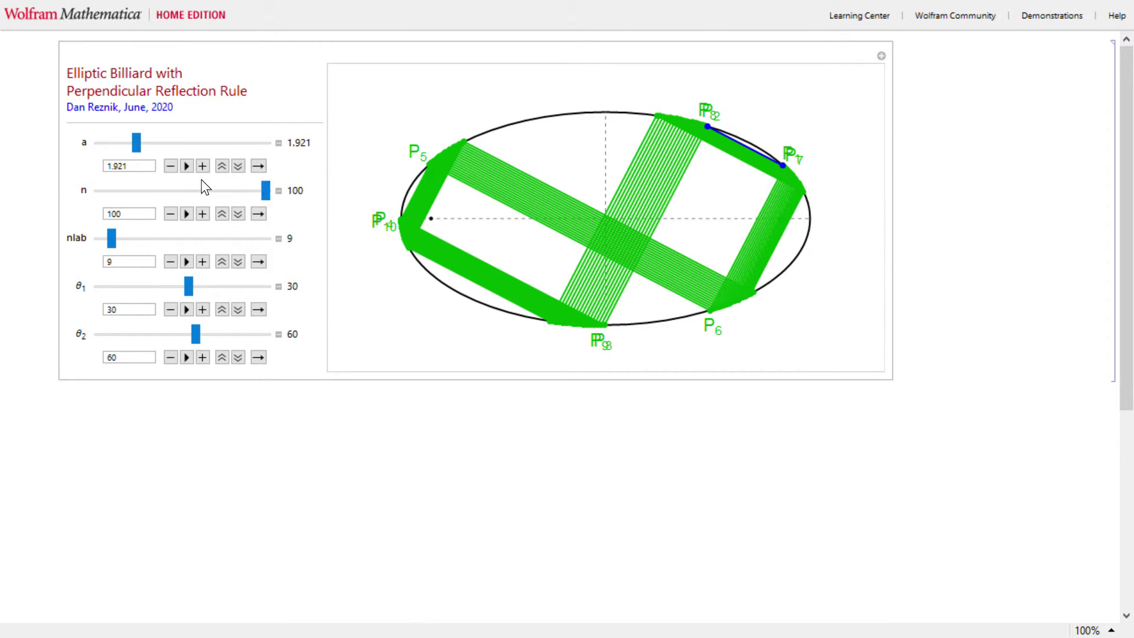
left_click(170, 170)
type("22")
key("Return")
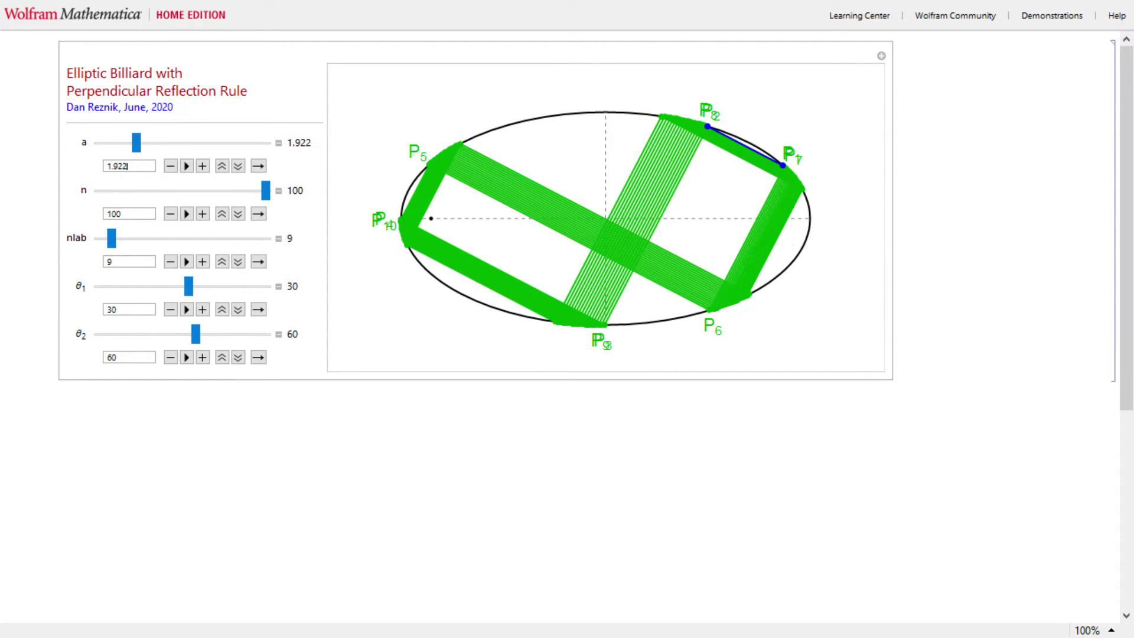
key("BackSpace")
type("3")
key("Return")
key("BackSpace")
type("4")
key("Return")
key("BackSpace")
type("5")
key("Return")
Step: Refine a through 1.926, 1.93 and 1.931 to 1.932, then set nlab to 1 to label only P1 and P2
key("BackSpace")
type("6")
key("Return")
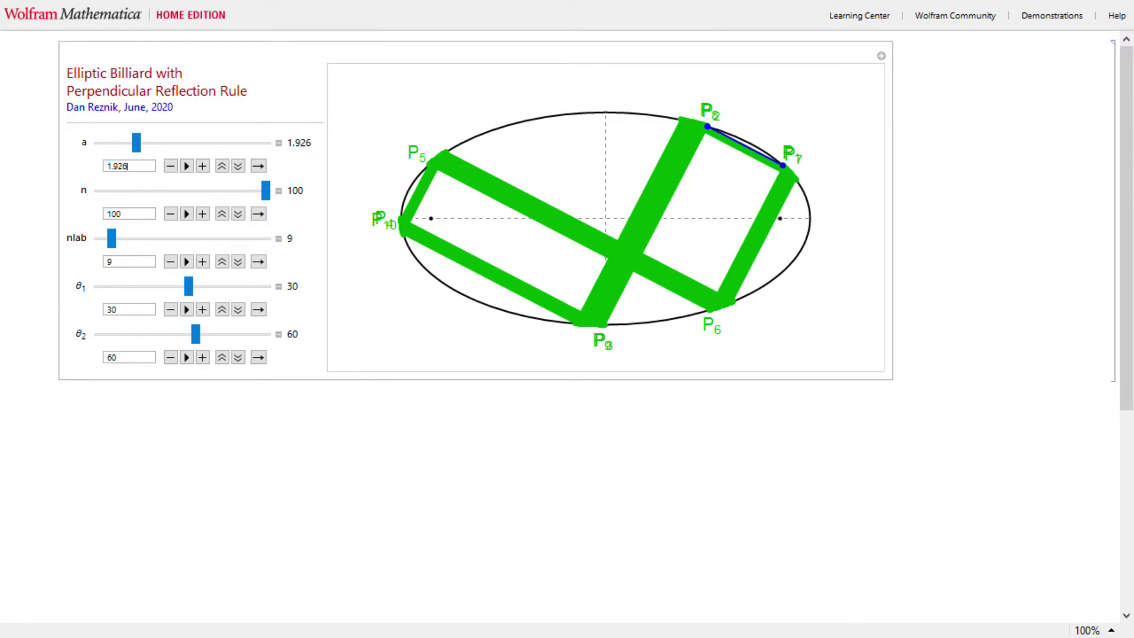
key("BackSpace")
type("3")
key("Return")
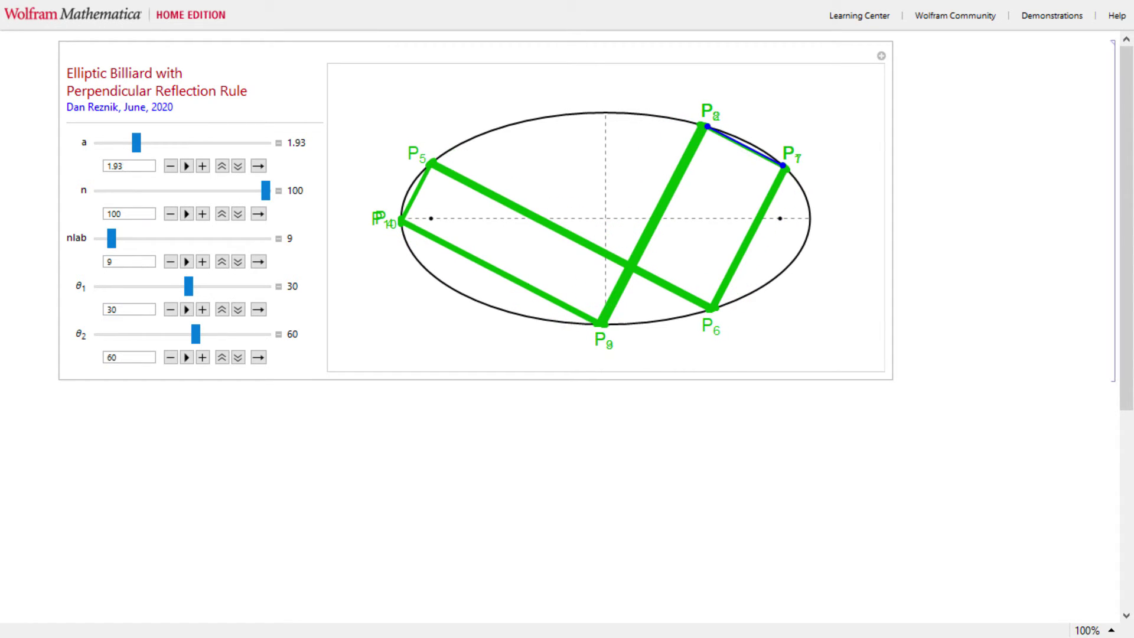
type("1")
key("Return")
key("BackSpace")
type("2")
key("Return")
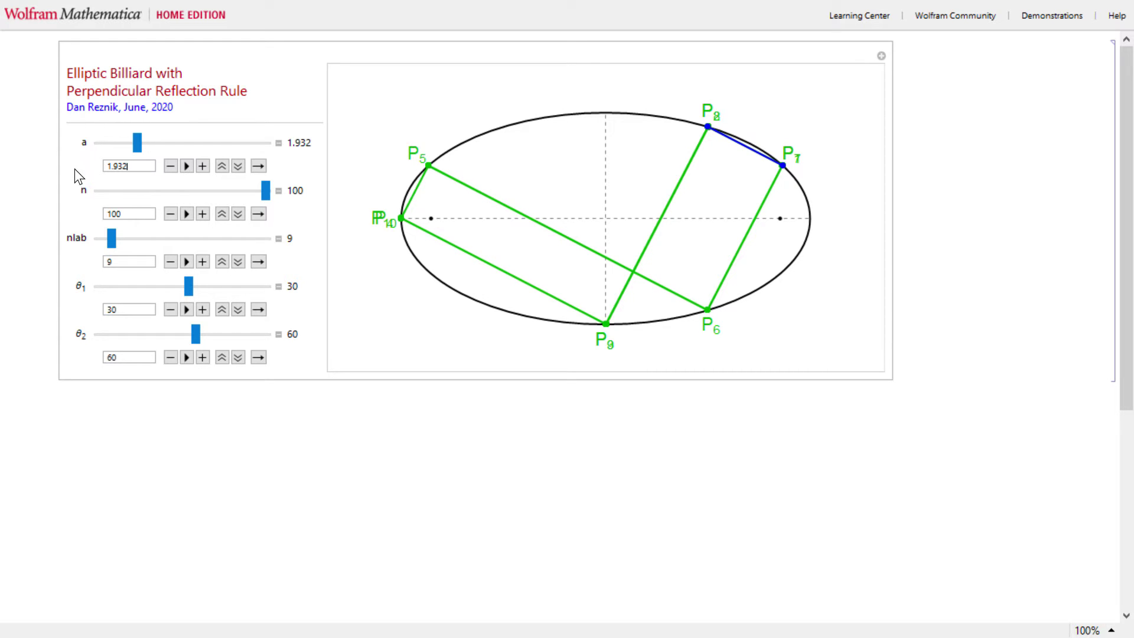
left_click_drag(105, 242, 94, 244)
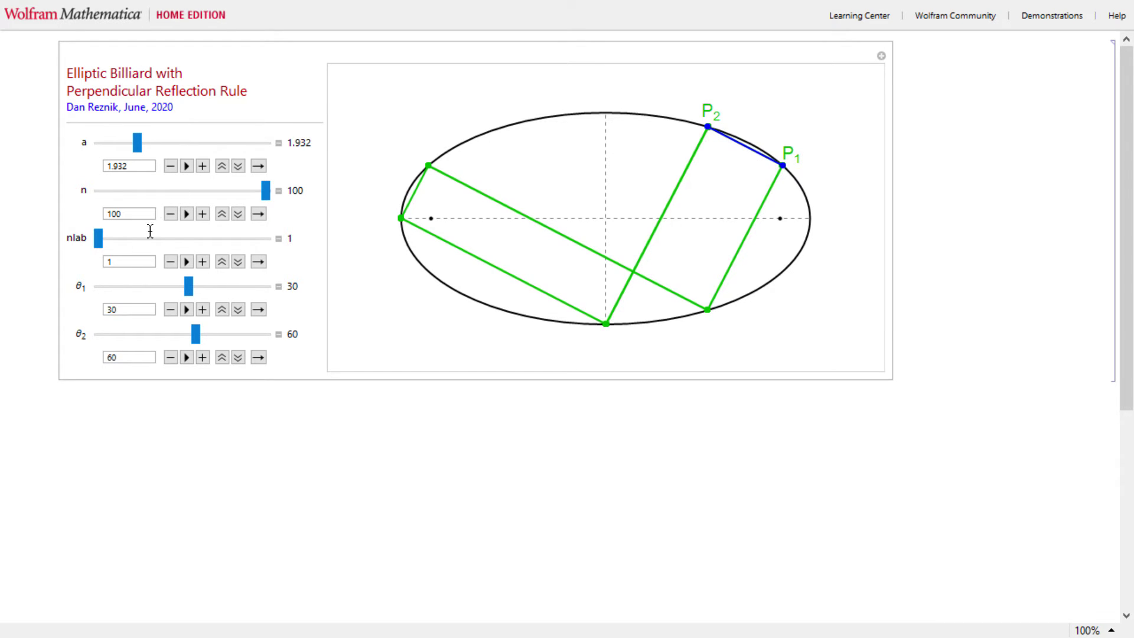
Step: Raise a to about 3.72 on the slider, then enter exactly 3.74 in the a box
left_click(141, 144)
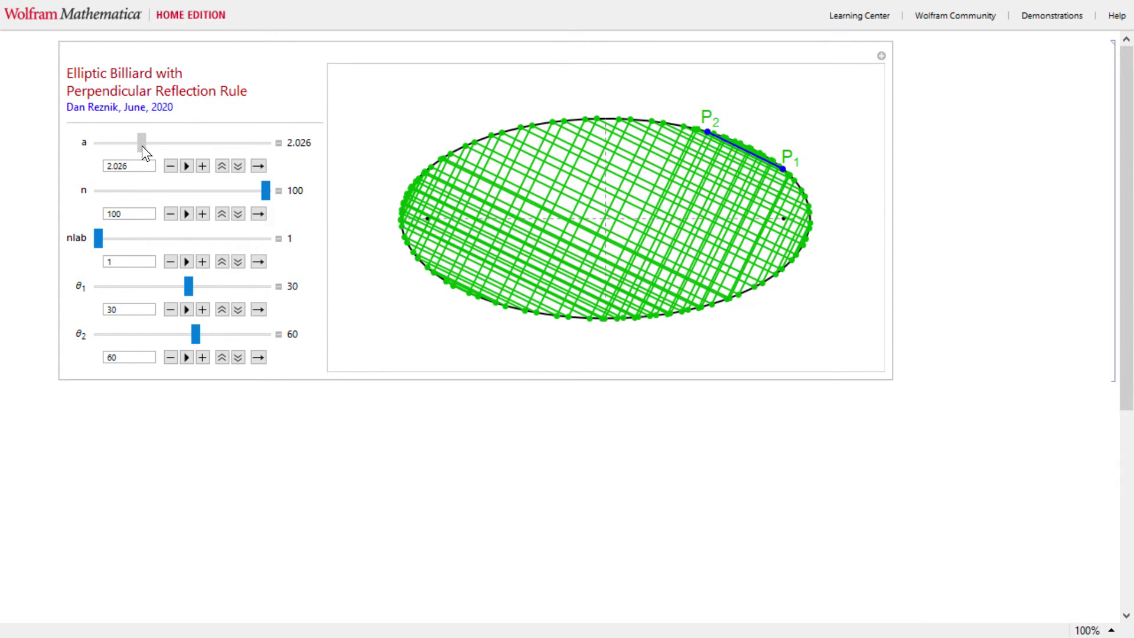
left_click_drag(142, 147, 212, 143)
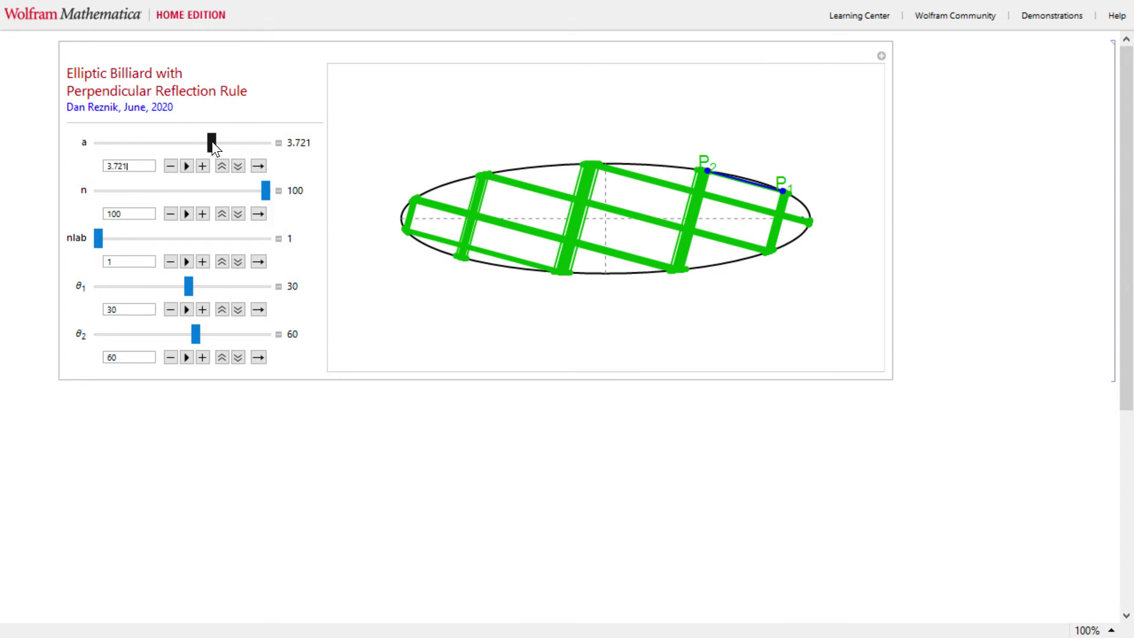
left_click(155, 170)
key("BackSpace")
type("2")
key("Return")
key("BackSpace")
key("BackSpace")
type("4")
key("Return")
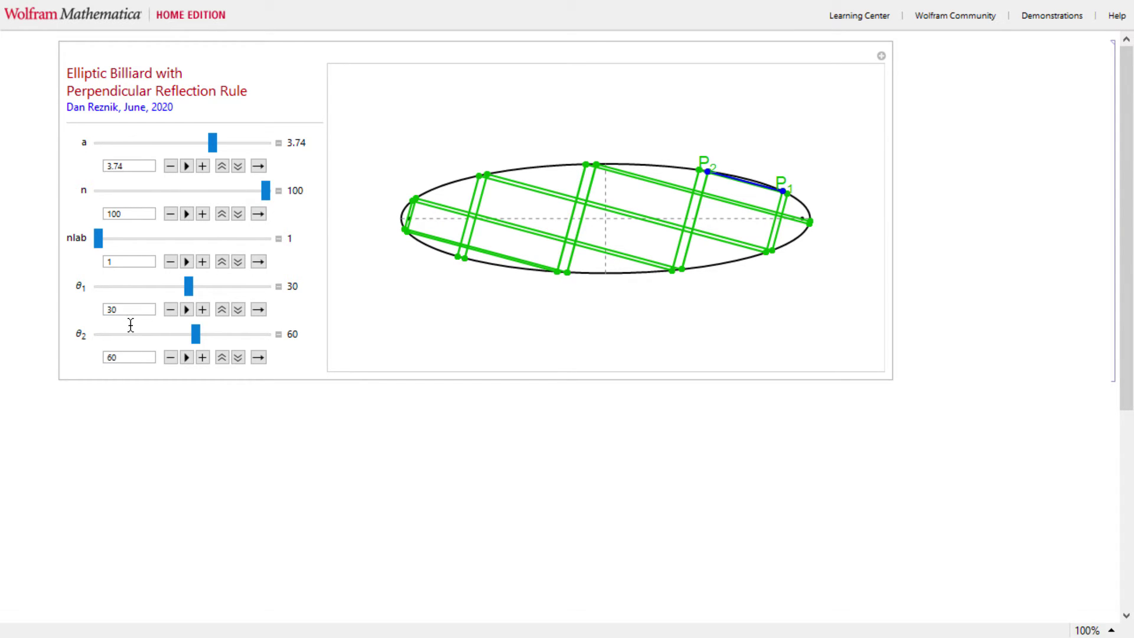
Step: Set θ1 to 90
left_click_drag(131, 311, 107, 311)
type("90")
key("Return")
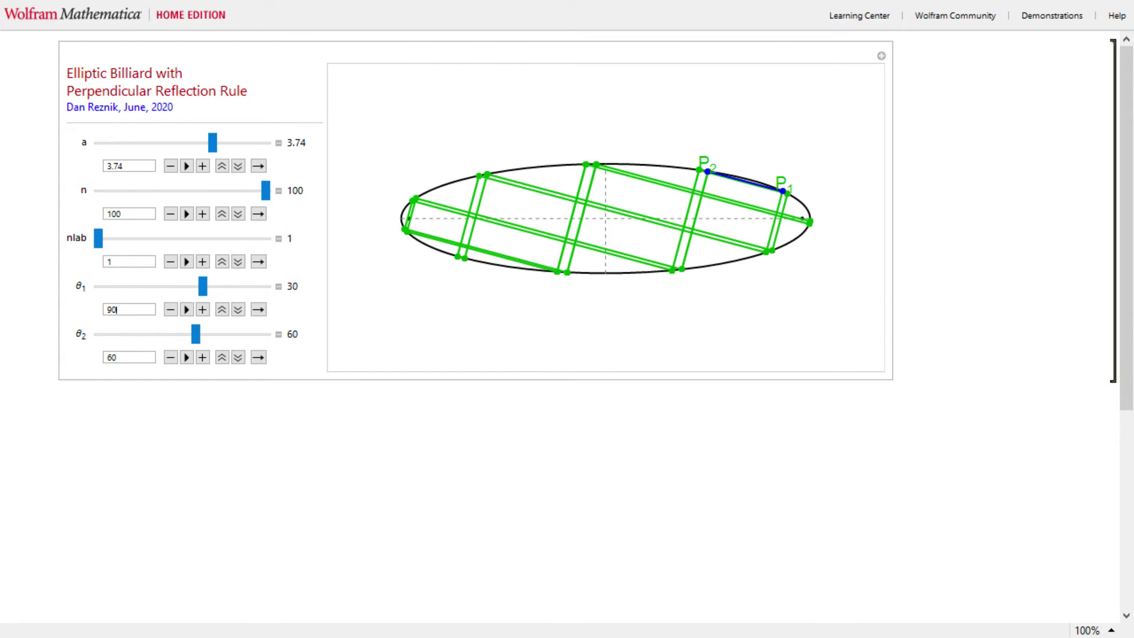
Step: Collapse a to its minimum, then widen the ellipse to about 1.37 and edit the a value
left_click_drag(184, 136, 97, 140)
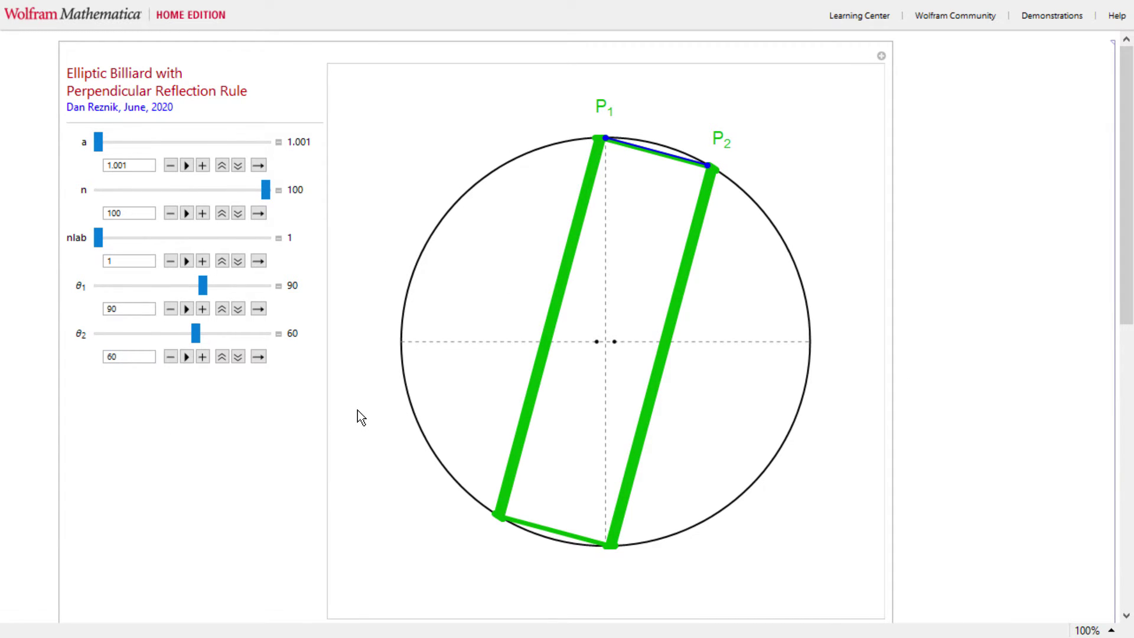
left_click(99, 142)
left_click_drag(99, 141, 115, 140)
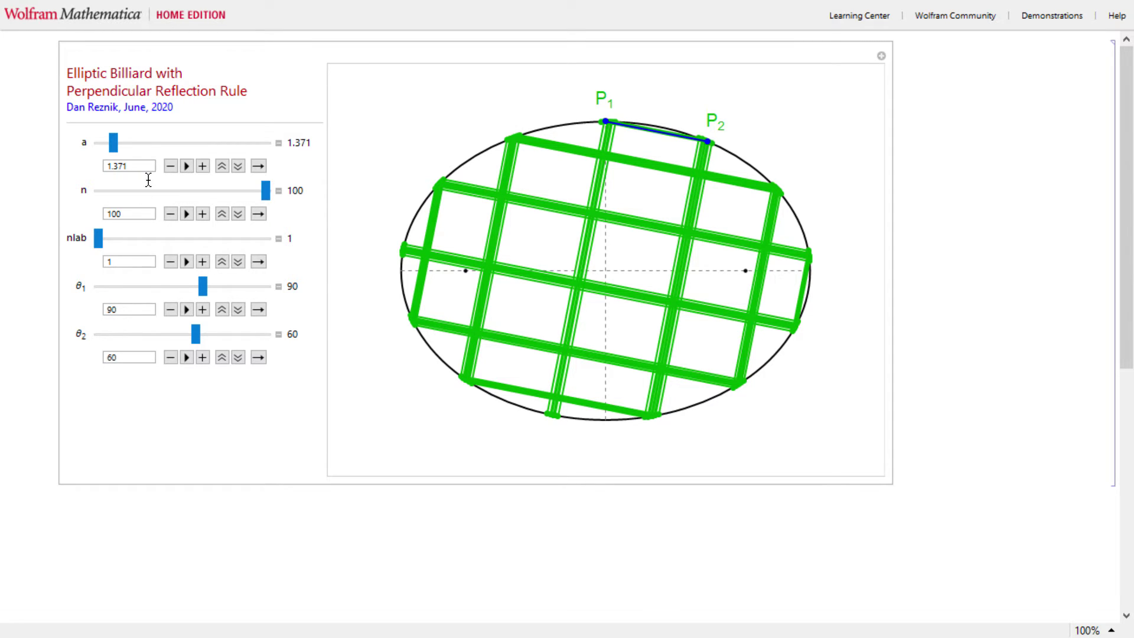
key("BackSpace")
type("2")
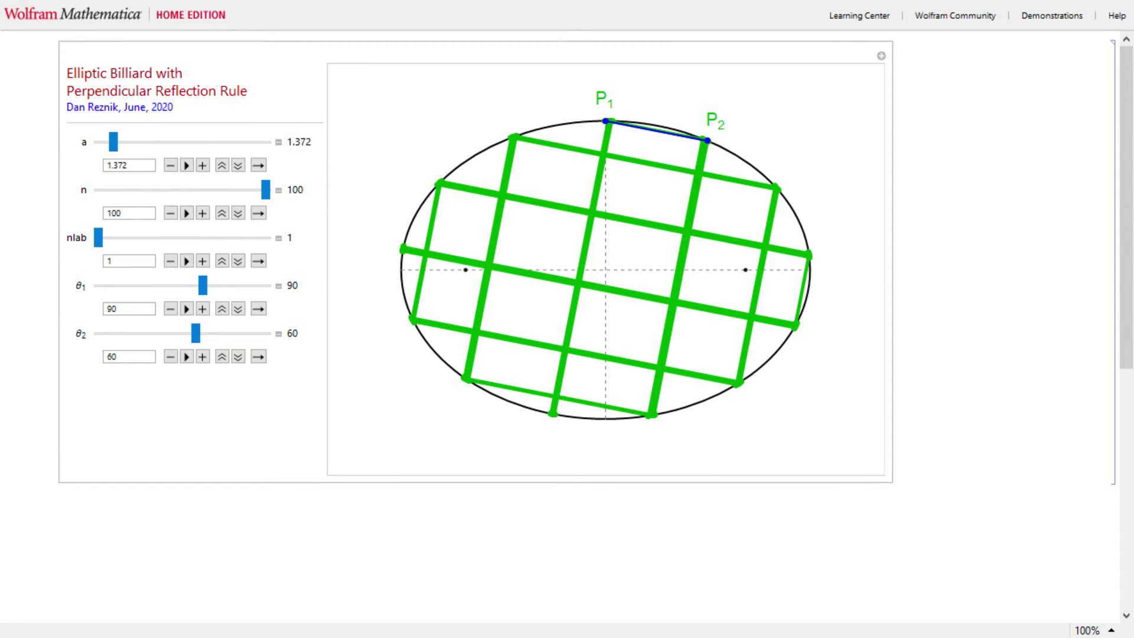
type("3")
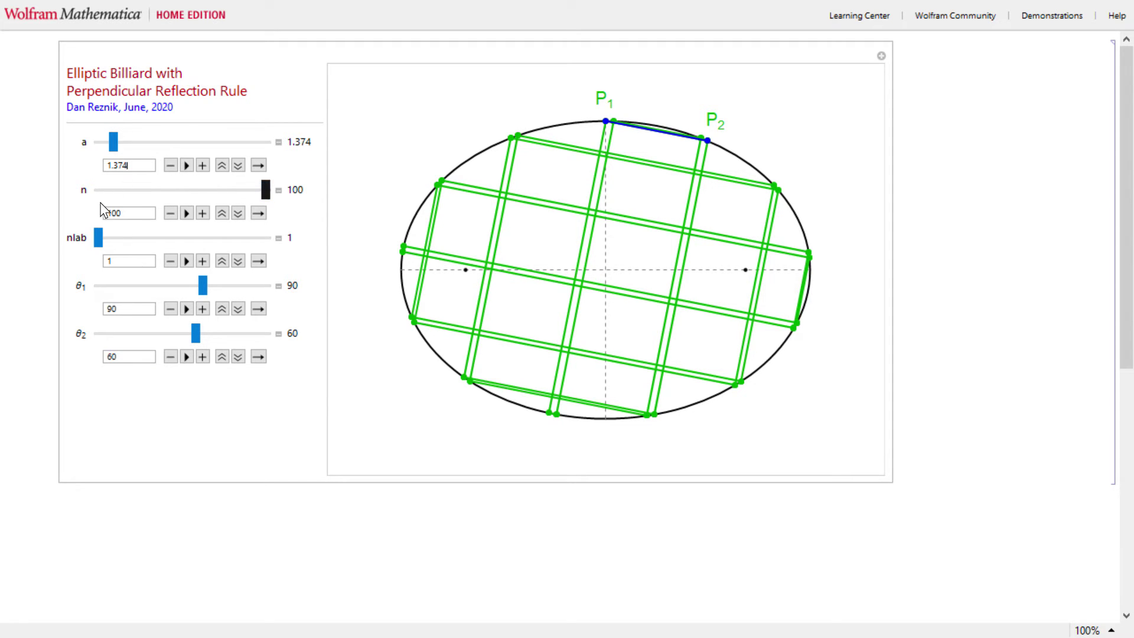
left_click_drag(94, 237, 139, 236)
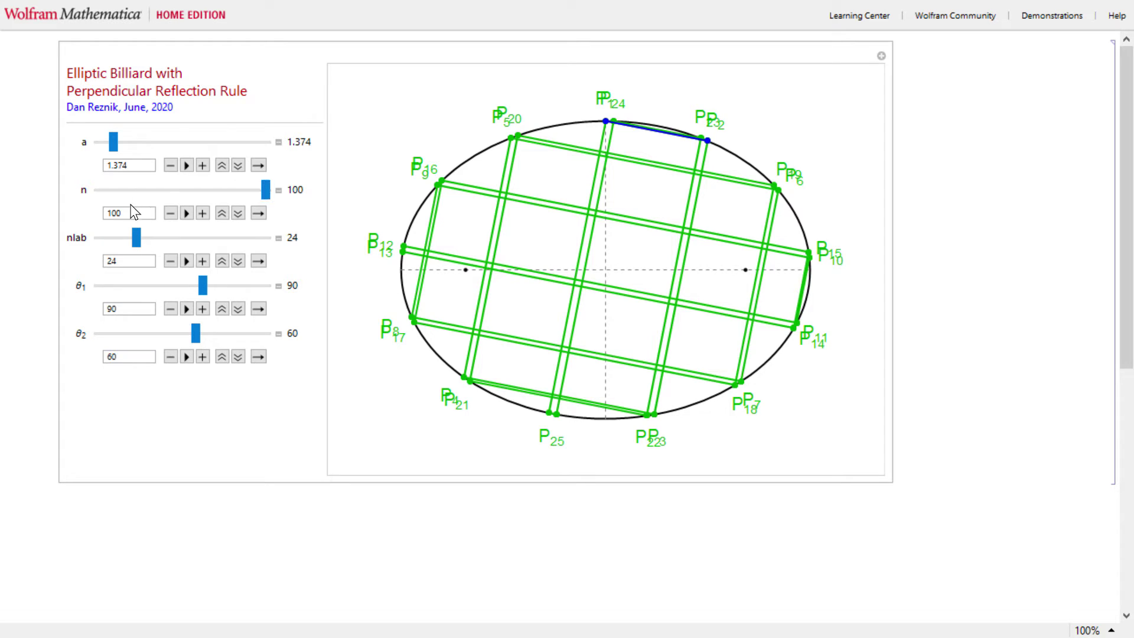
left_click(202, 260)
left_click(202, 260)
left_click(170, 260)
left_click_drag(138, 242, 98, 239)
left_click_drag(110, 142, 113, 142)
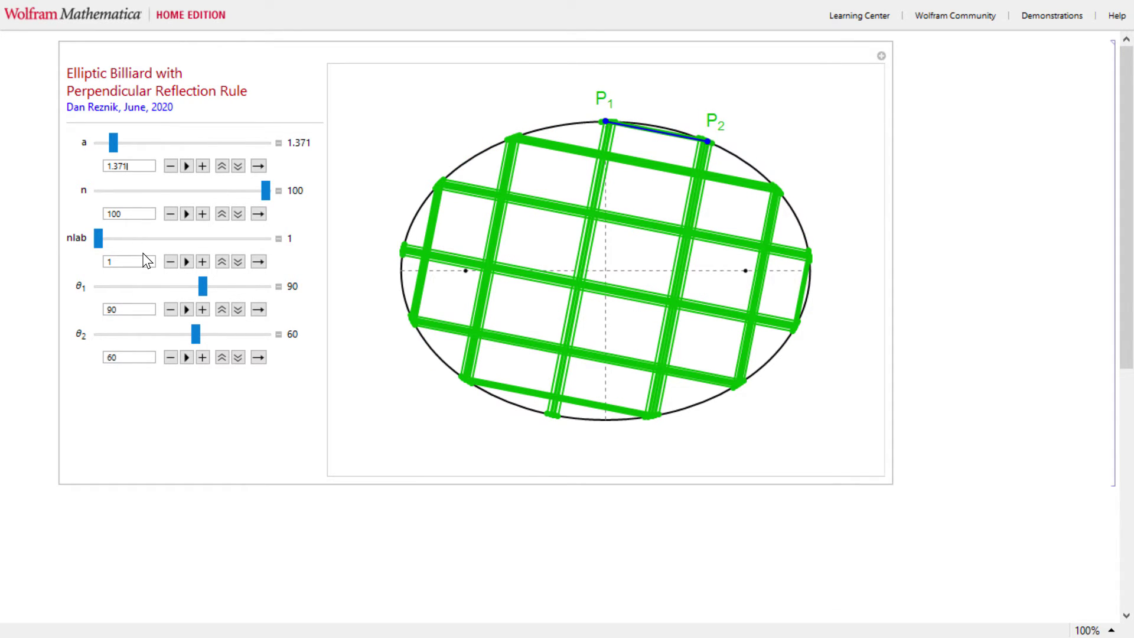
key("BackSpace")
type("2")
key("Return")
key("BackSpace")
type("3")
key("Return")
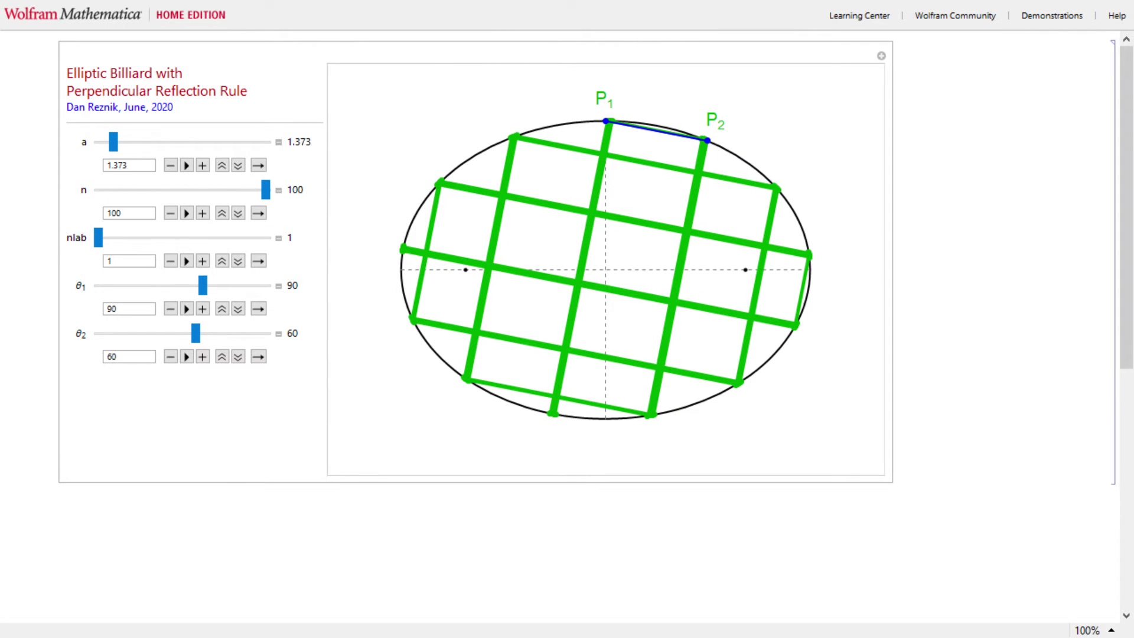
key("BackSpace")
type("4")
key("Return")
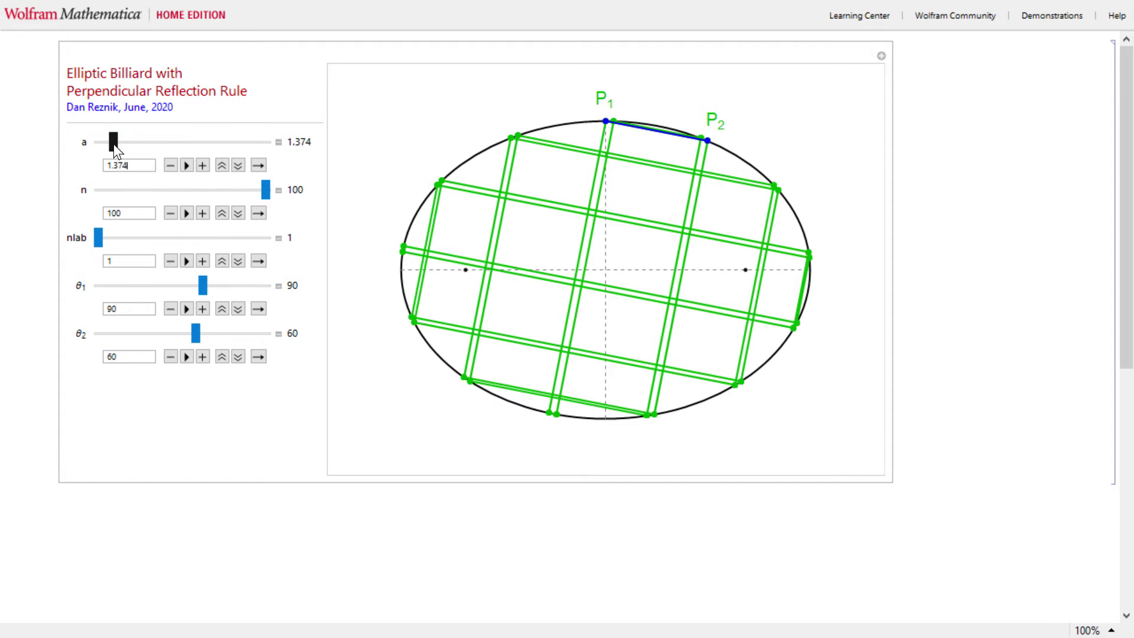
Step: Raise a to about 1.836 and step it up further, labelling the first 14 bounce points
left_click_drag(114, 143, 130, 146)
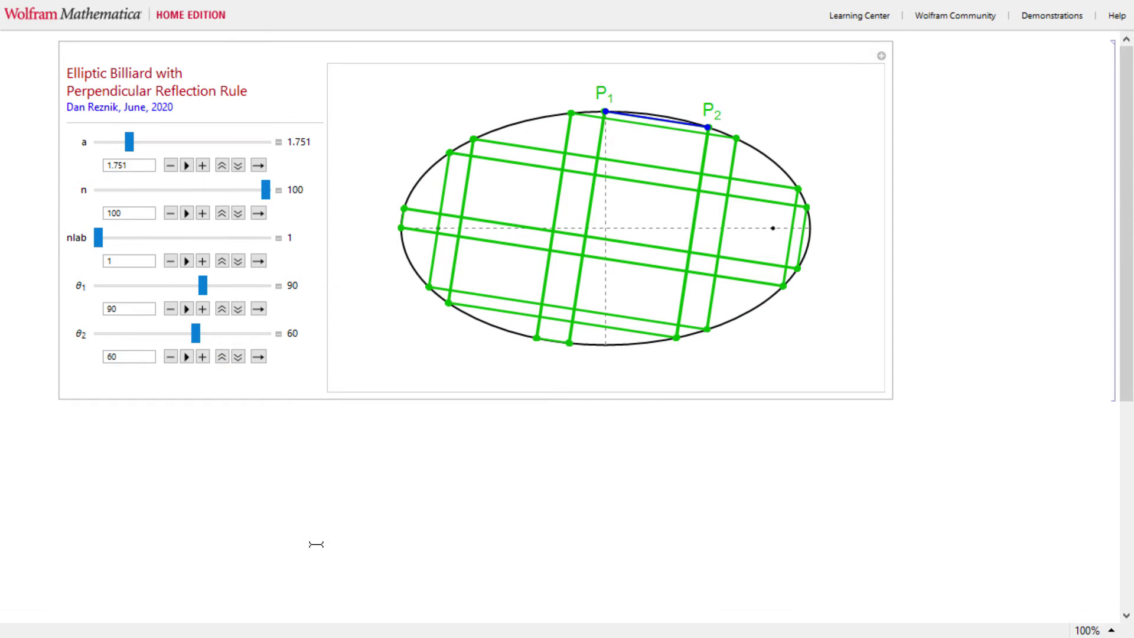
left_click_drag(99, 238, 124, 248)
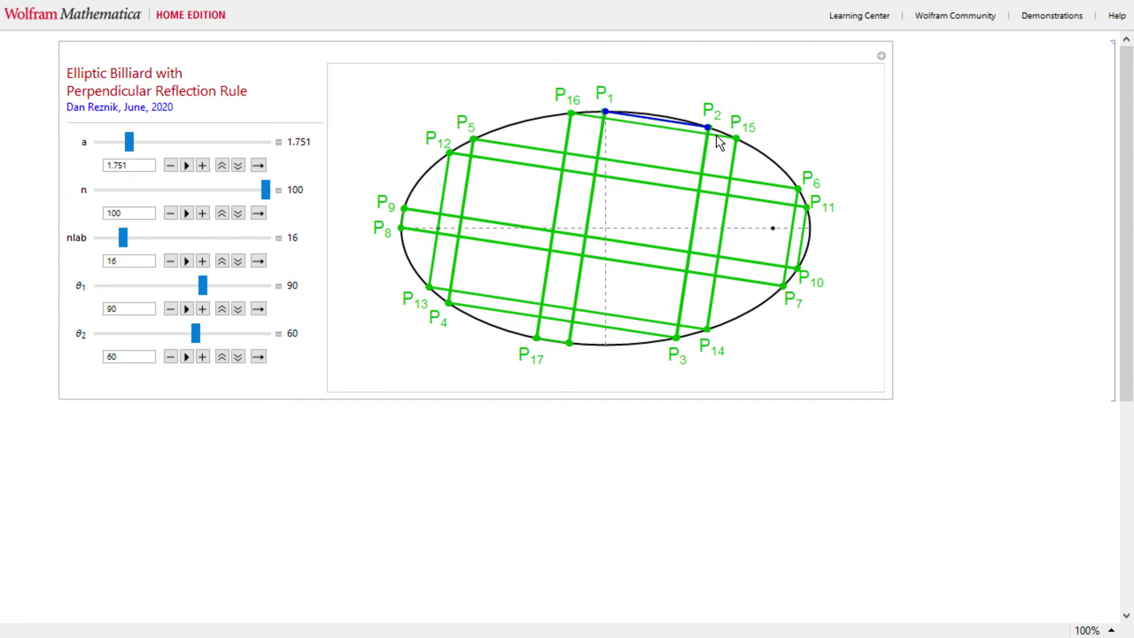
left_click_drag(131, 149, 168, 147)
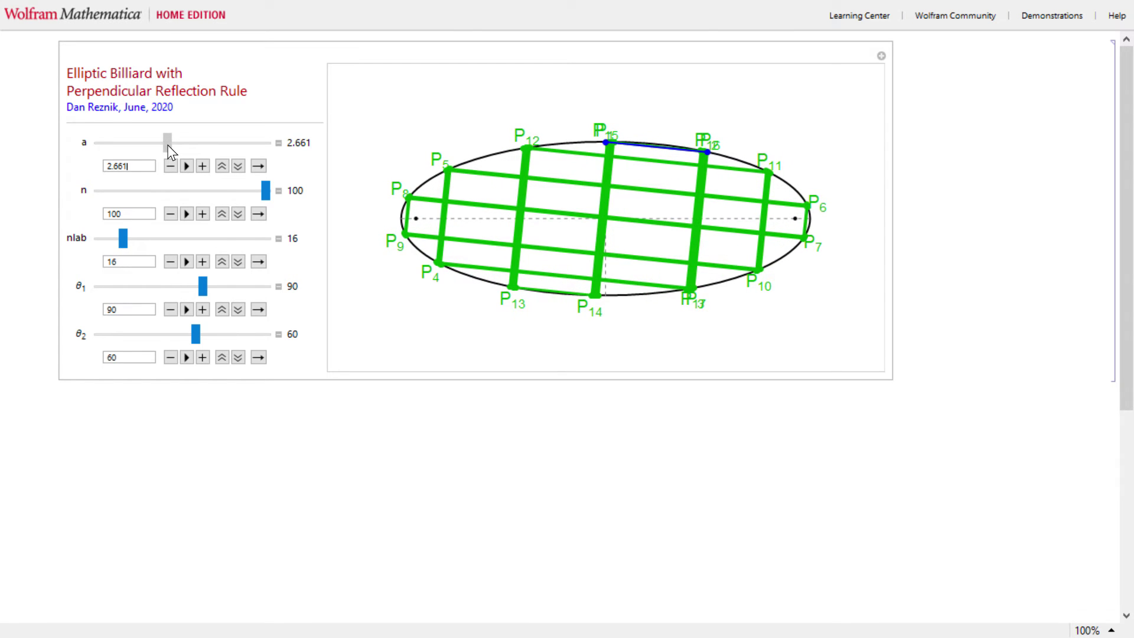
left_click(203, 167)
left_click(203, 167)
left_click(203, 167)
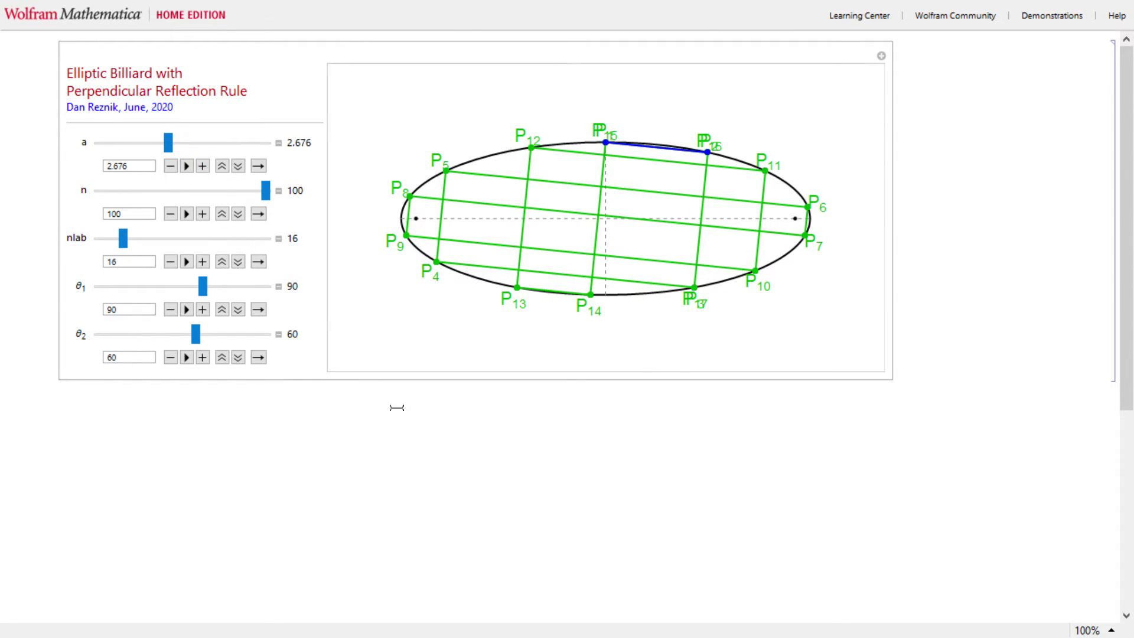
Step: Reduce the labelled points to 13, then drag a fully left to 1.001
left_click(170, 262)
left_click(170, 262)
left_click(171, 261)
left_click_drag(168, 143, 88, 143)
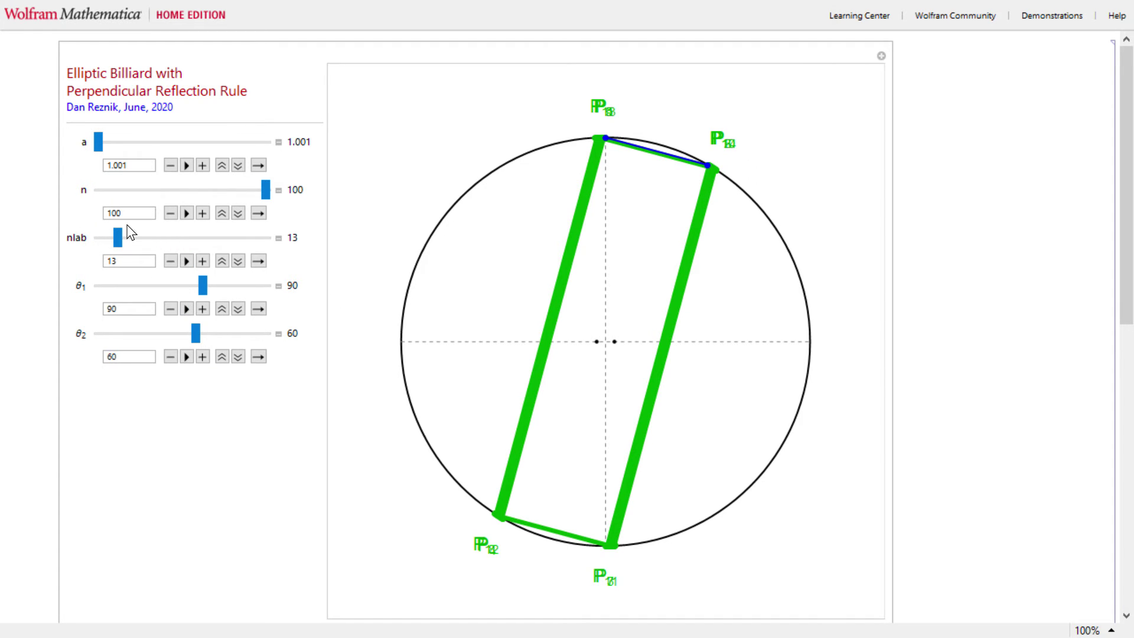
Step: Set nlab to 1 to label only P1 and P2, and change θ2 to 30
left_click_drag(120, 238, 87, 241)
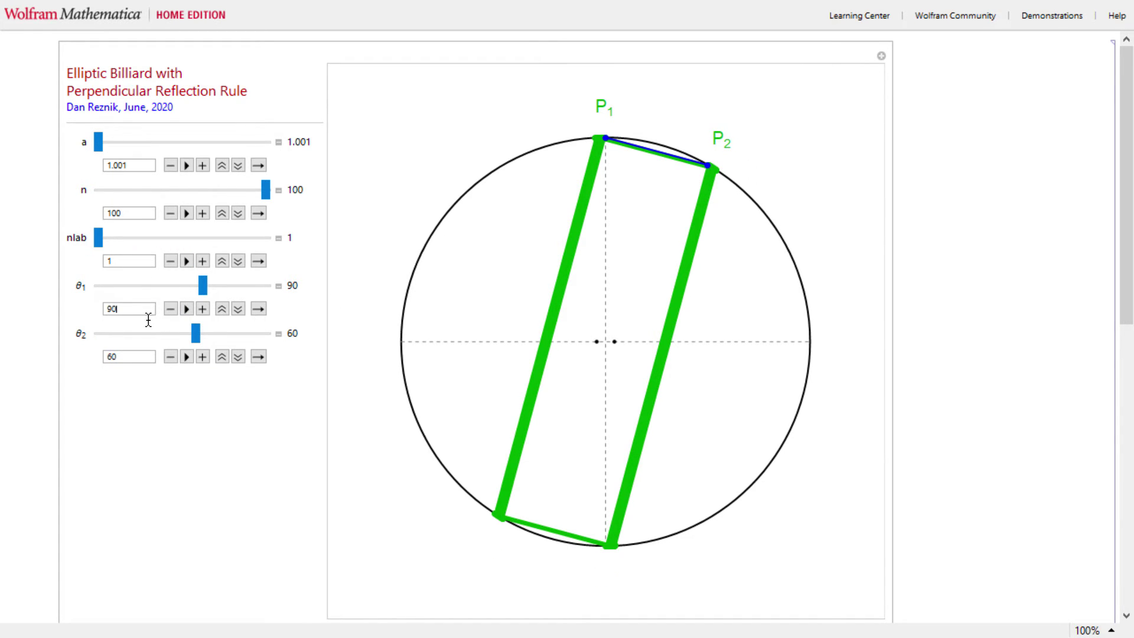
left_click_drag(125, 356, 13, 400)
type("30")
key("Return")
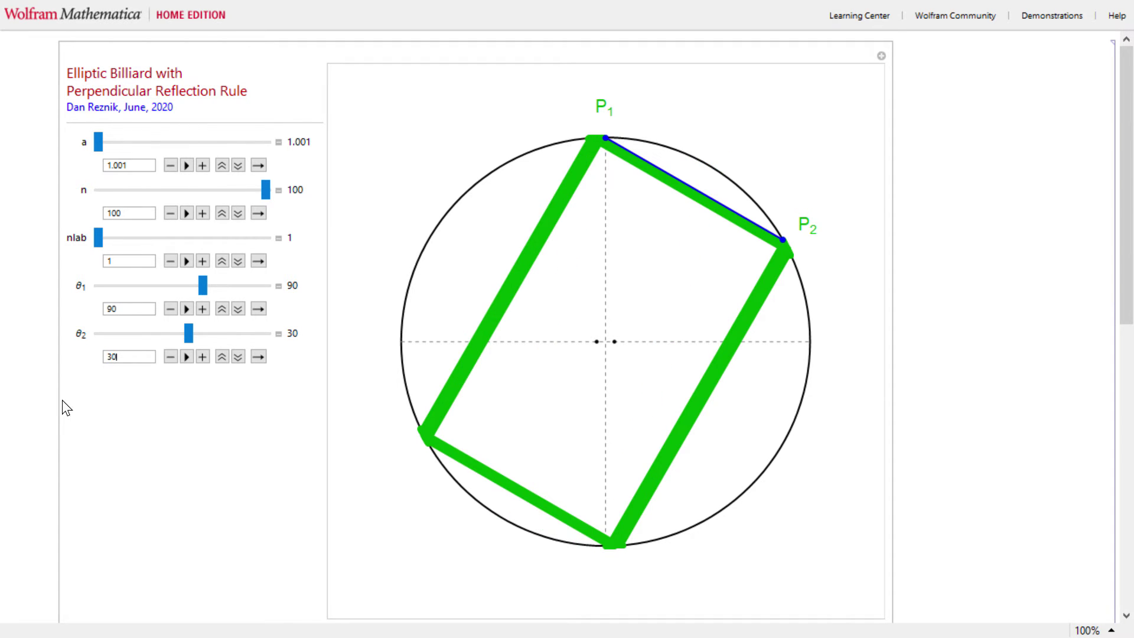
Step: Stretch the circle into an ellipse with a around 1.371
mouse_move(99, 143)
left_mouse_down()
mouse_move(88, 154)
mouse_move(106, 154)
left_mouse_up()
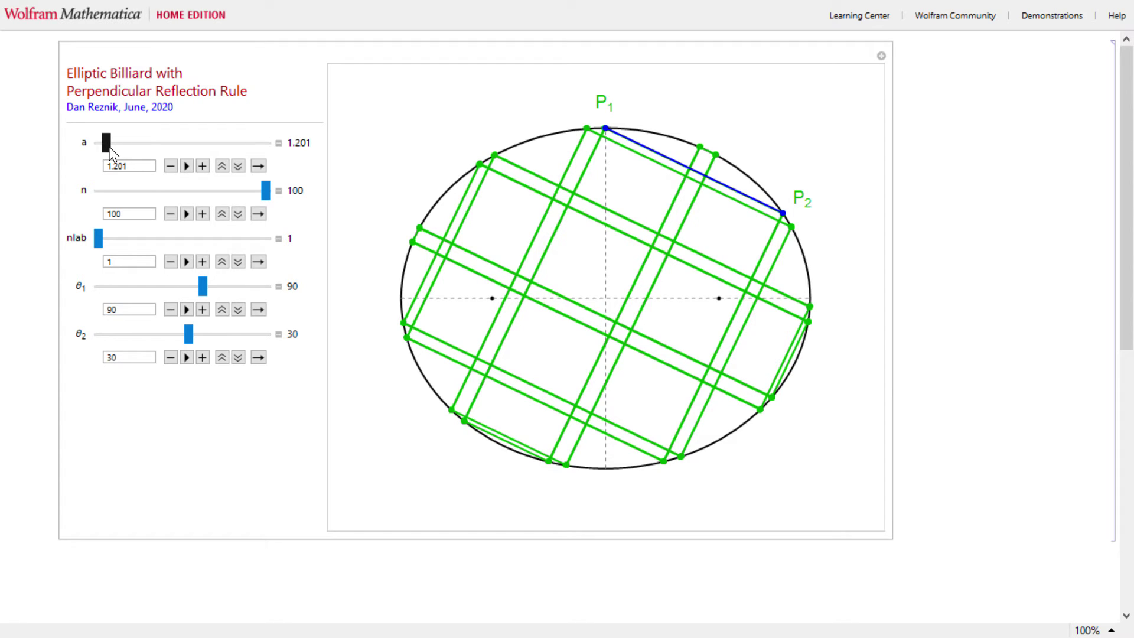
left_click_drag(99, 236, 5, 205)
left_click_drag(106, 143, 115, 149)
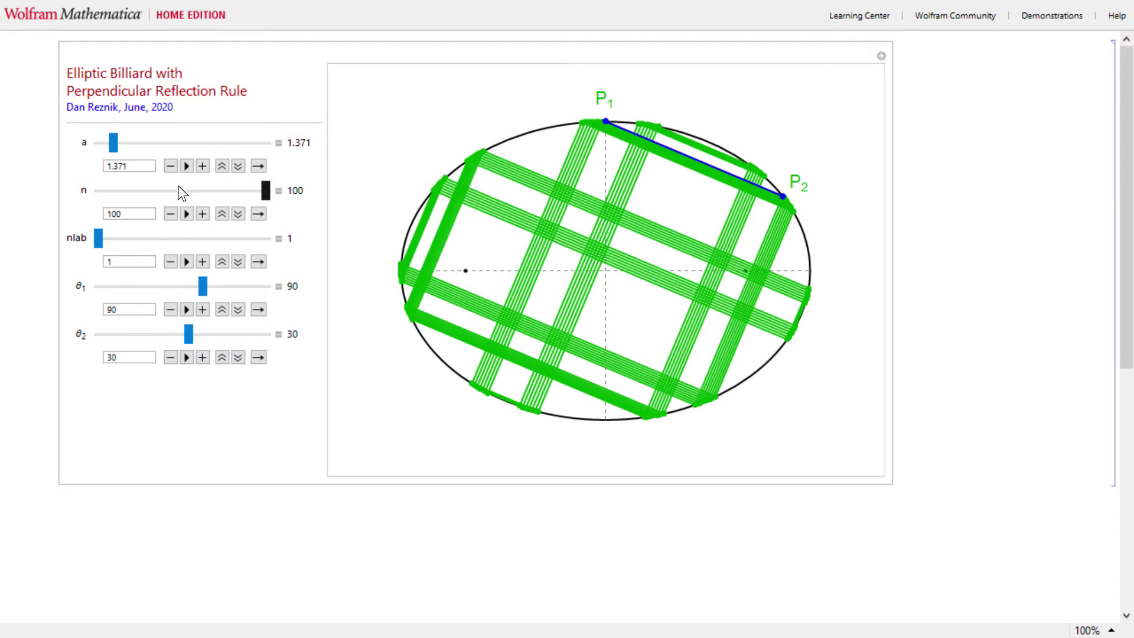
Step: Step the a value down through 1.372, 1.37 and 1.369 to 1.368
left_click(146, 174)
key("BackSpace")
type("2")
key("Return")
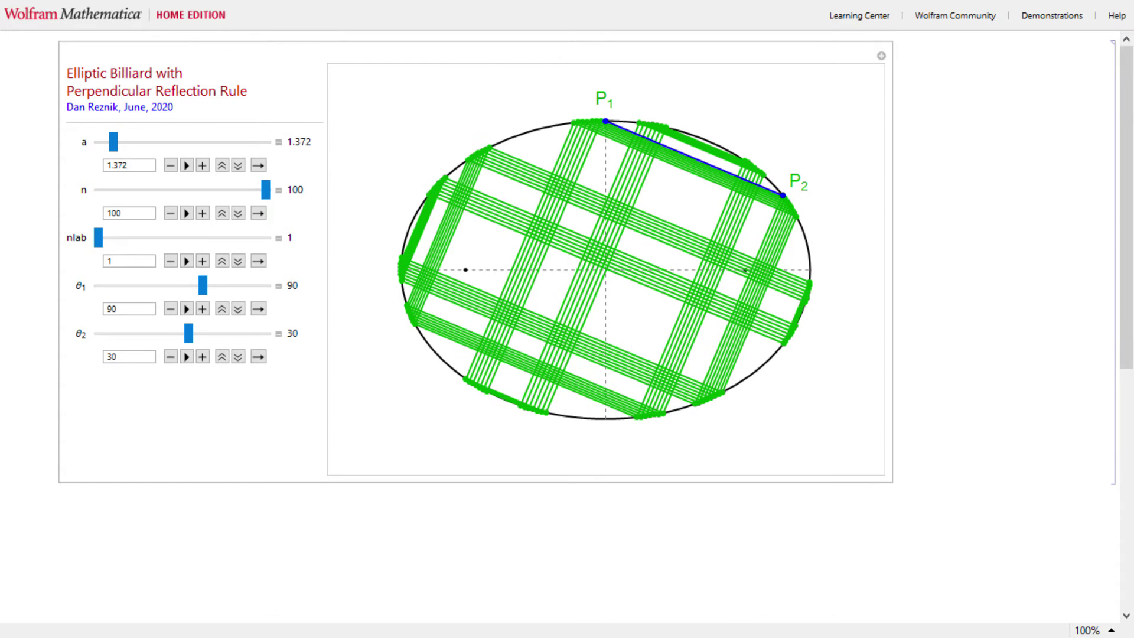
key("BackSpace")
key("Return")
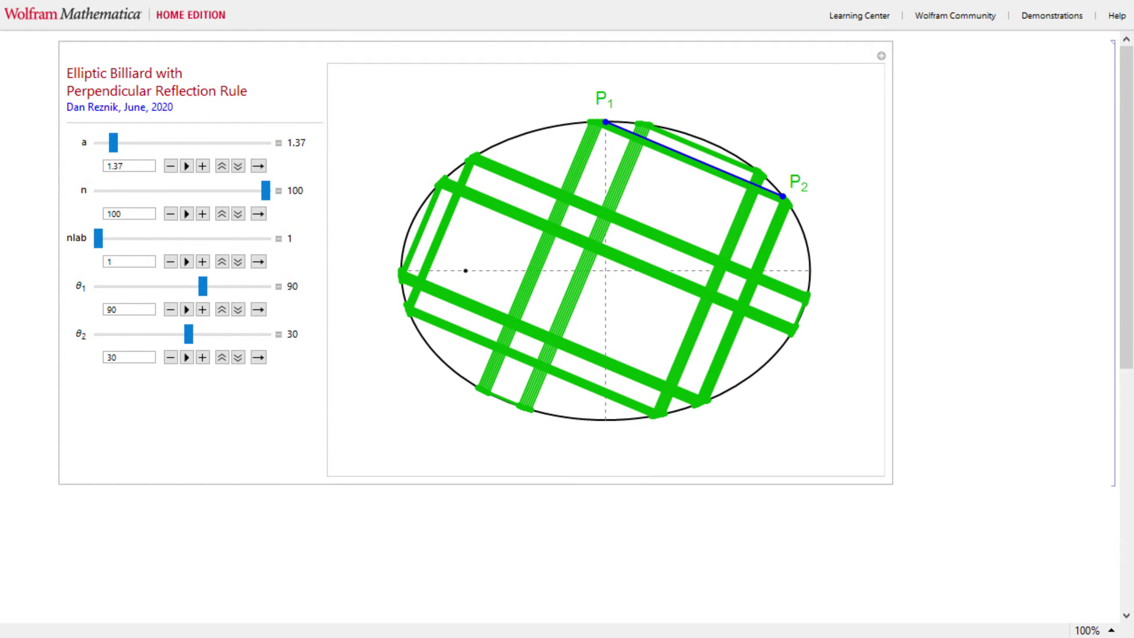
key("BackSpace")
type("69")
key("Return")
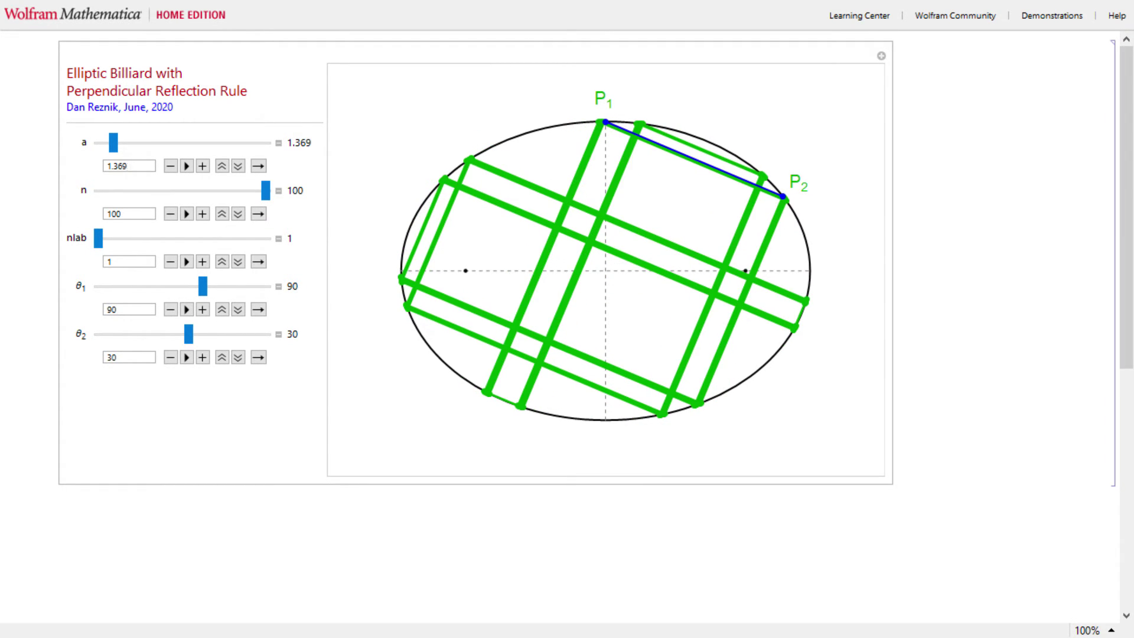
key("BackSpace")
type("8")
key("Return")
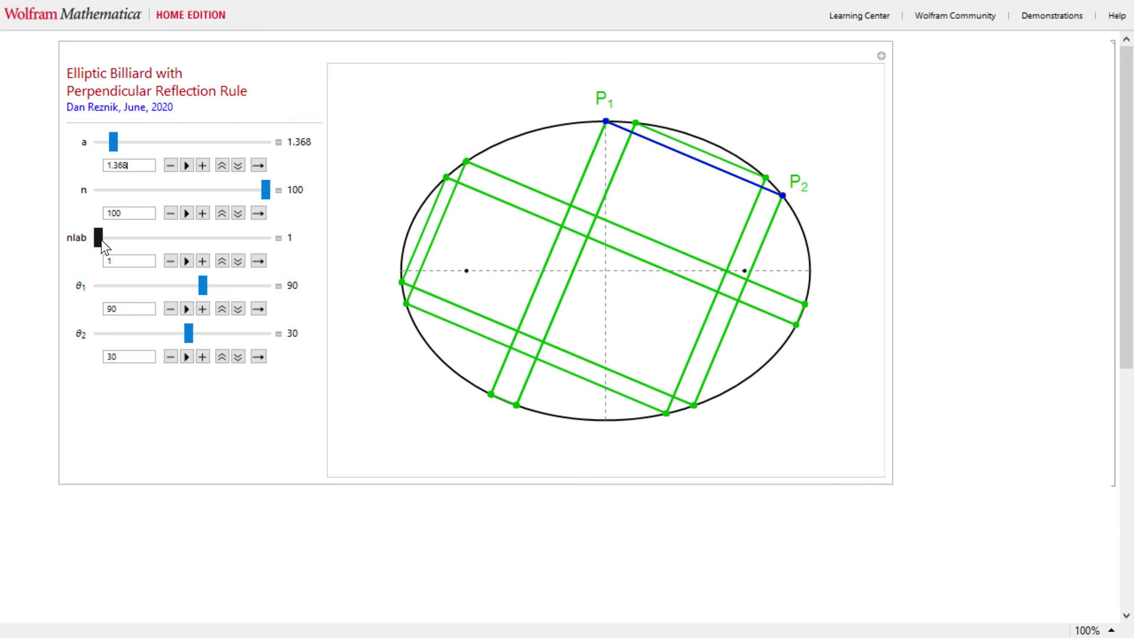
Step: Show 13 labelled points, then reset nlab to 1 and widen a to 1.661
left_click_drag(101, 239, 119, 234)
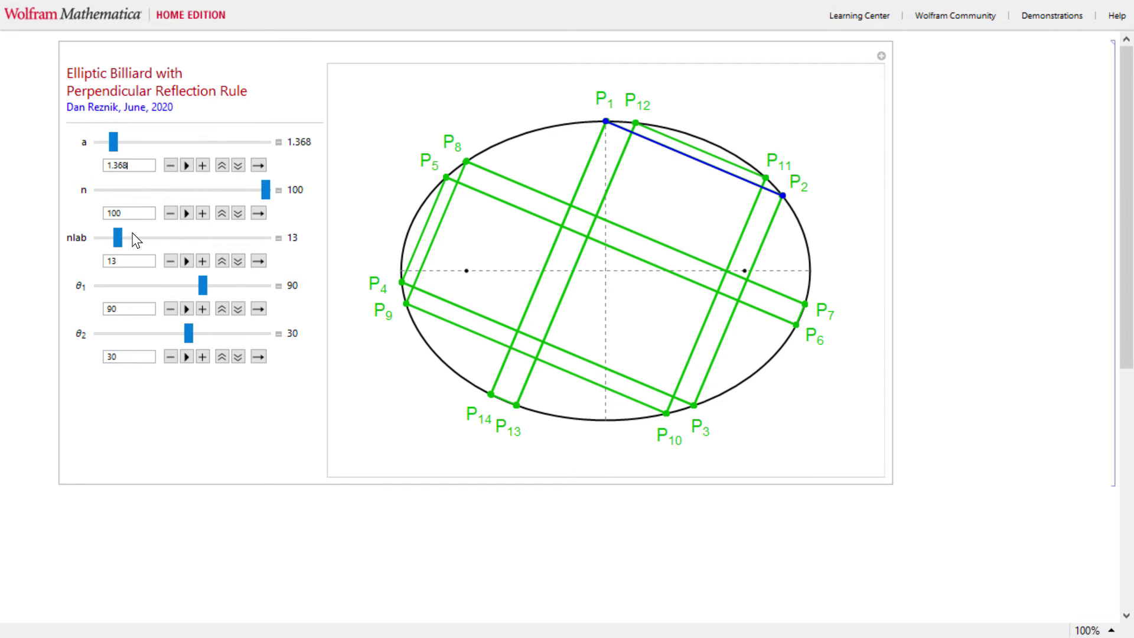
left_click(98, 237)
left_click_drag(115, 151, 126, 151)
Step: Nudge a down and up around 1.65 with the slider's − and + buttons
left_click(169, 170)
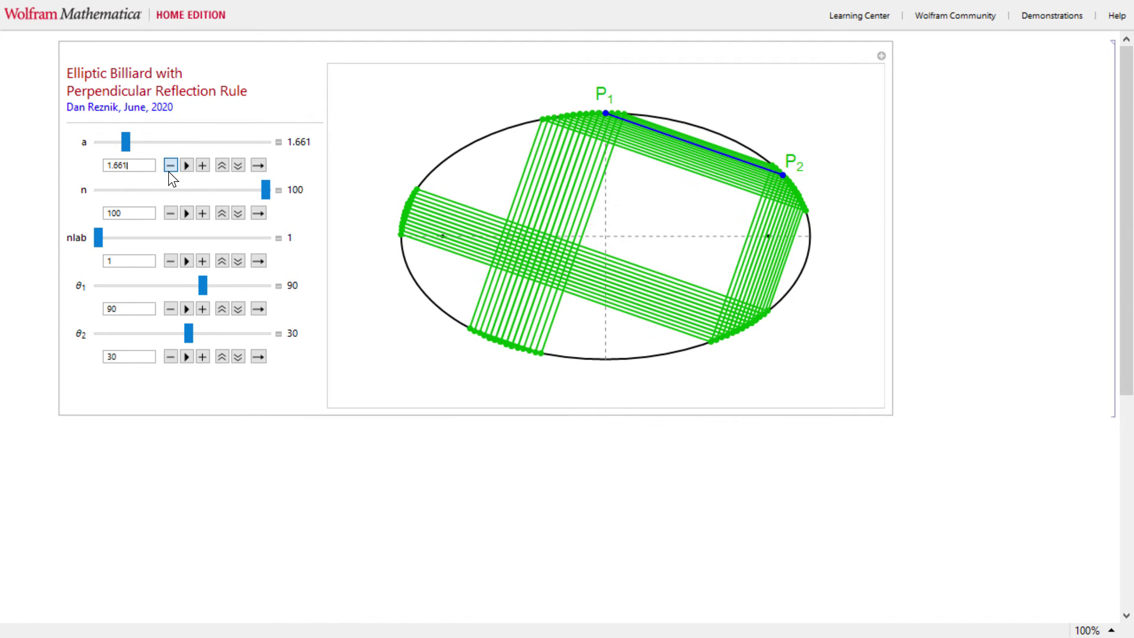
left_click(169, 170)
left_click(169, 170)
left_click(169, 170)
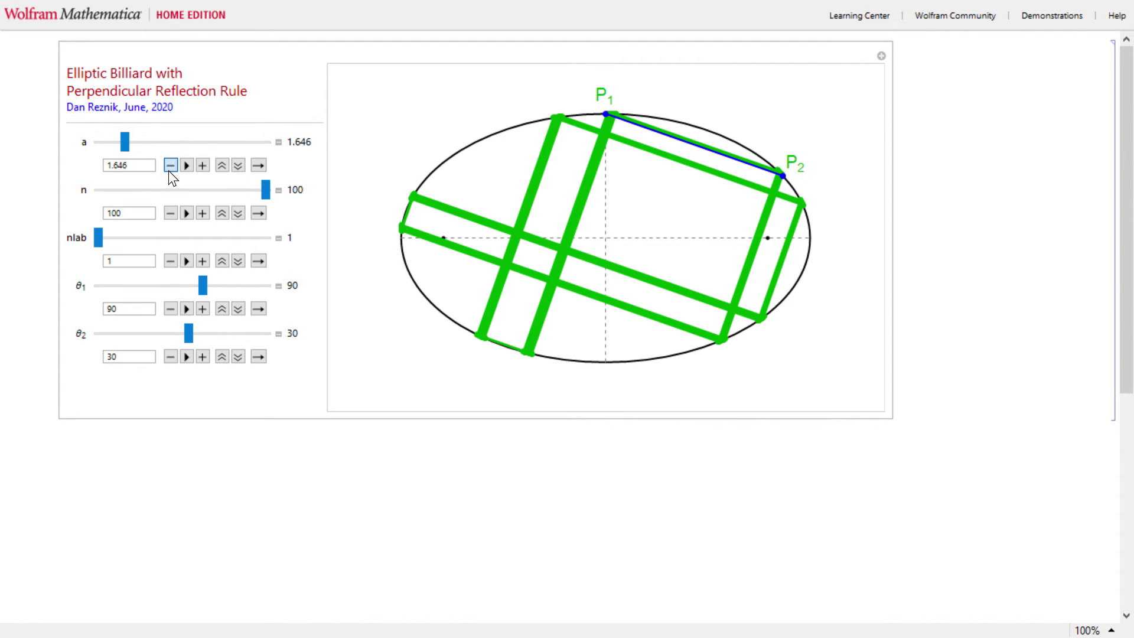
left_click(169, 170)
left_click(205, 167)
left_click(207, 170)
left_click(207, 170)
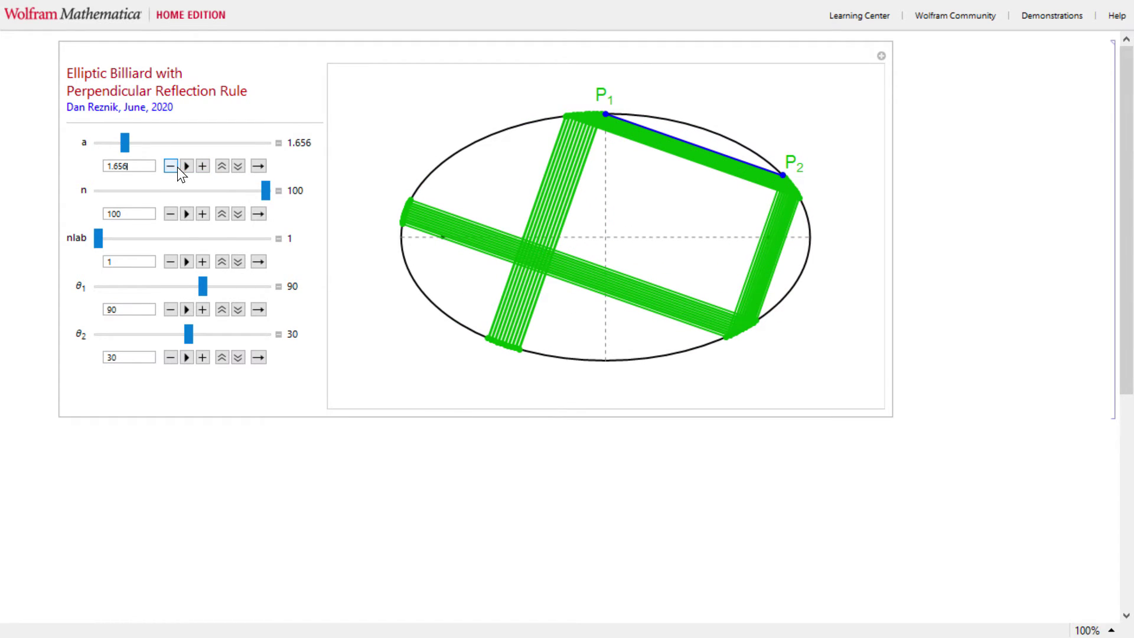
left_click(204, 166)
left_click(174, 168)
left_click(171, 167)
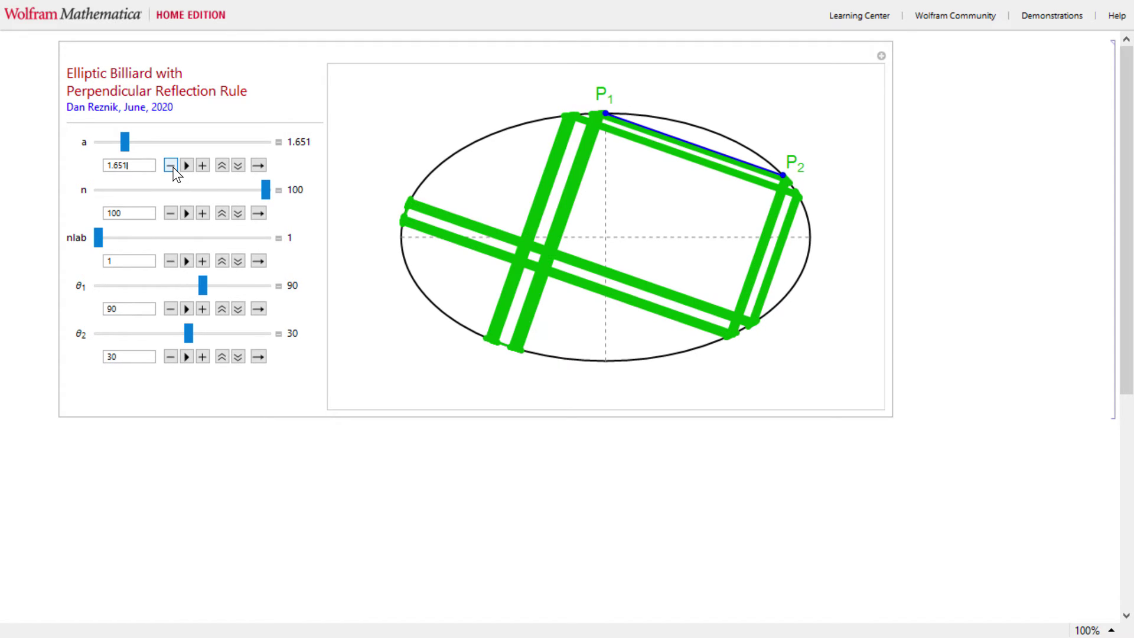
Step: Enter a values 1.6505, 1.65 and 1.645 in the a field
left_click(158, 171)
key("BackSpace")
type("05")
key("Return")
key("BackSpace")
key("BackSpace")
key("Return")
key("BackSpace")
type("45")
key("Return")
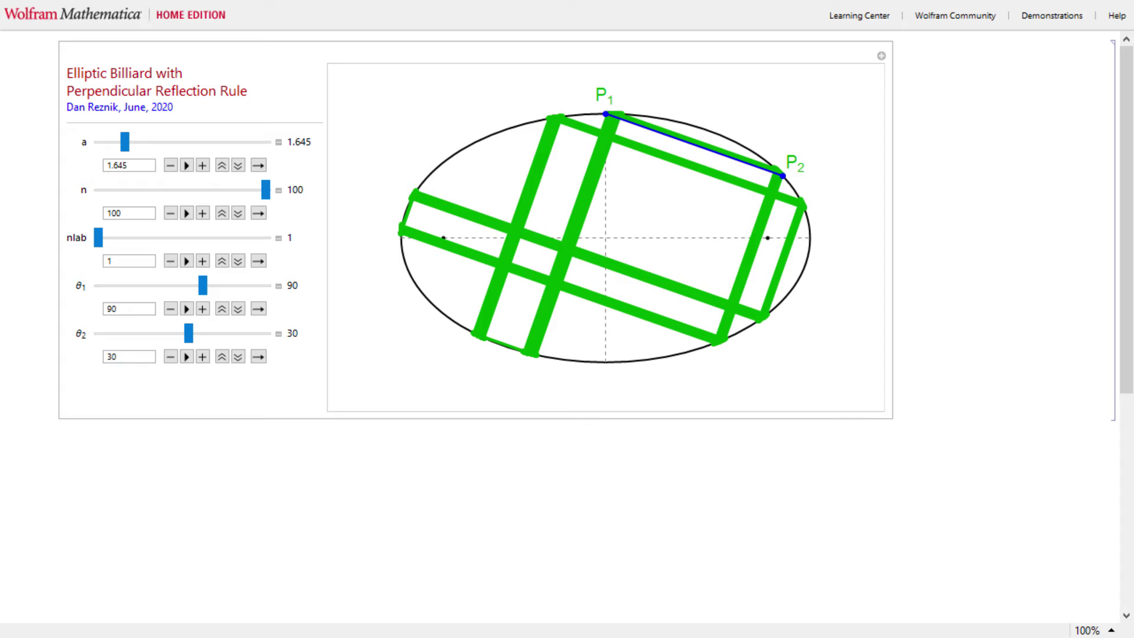
Step: Re-enter a = 1.645, then refine it to 1.647 and finally 1.648
key("BackSpace")
key("Return")
type("45")
key("Return")
key("BackSpace")
type("7")
key("Return")
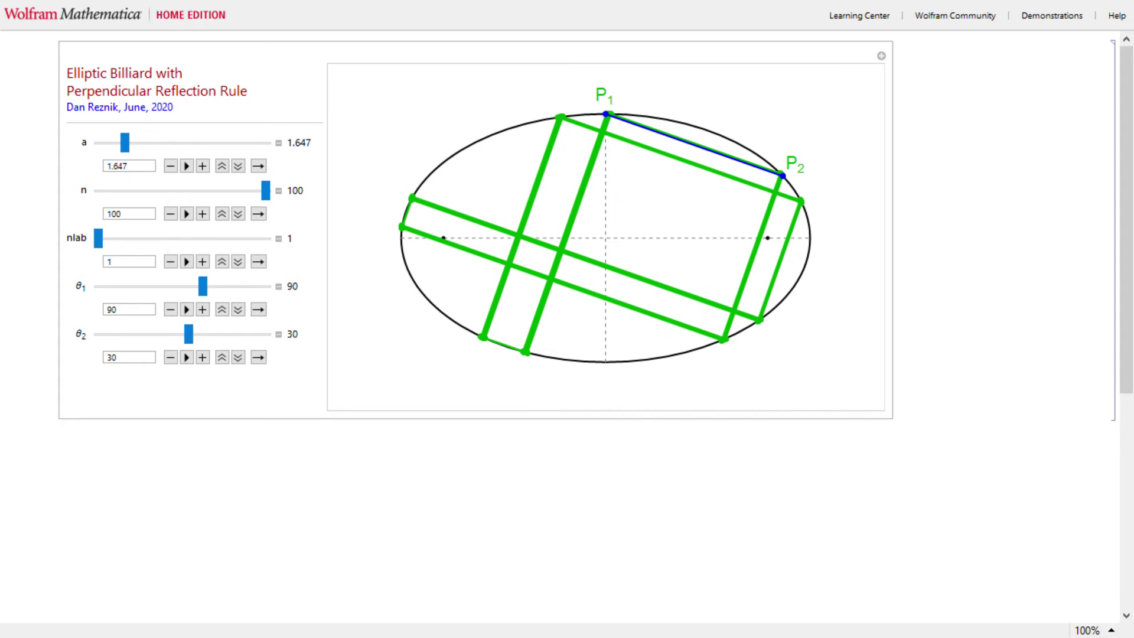
key("BackSpace")
type("8")
key("Return")
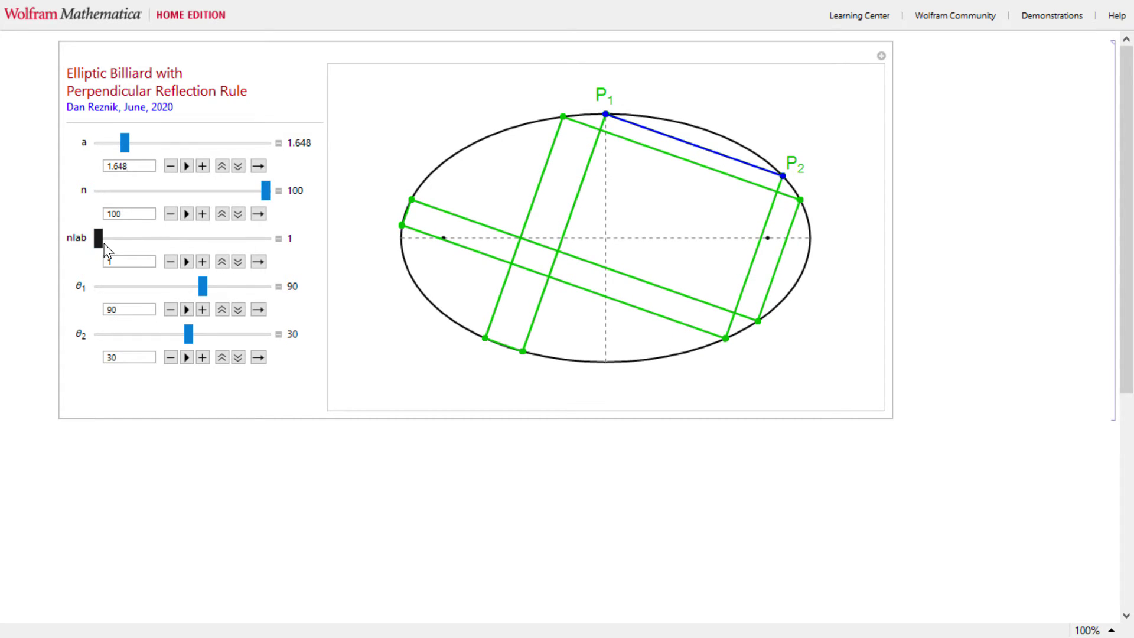
Step: Label P1–P10 with nlab 9, sweep a back and forth past 2, then return a to 1.001
left_click_drag(98, 238, 114, 233)
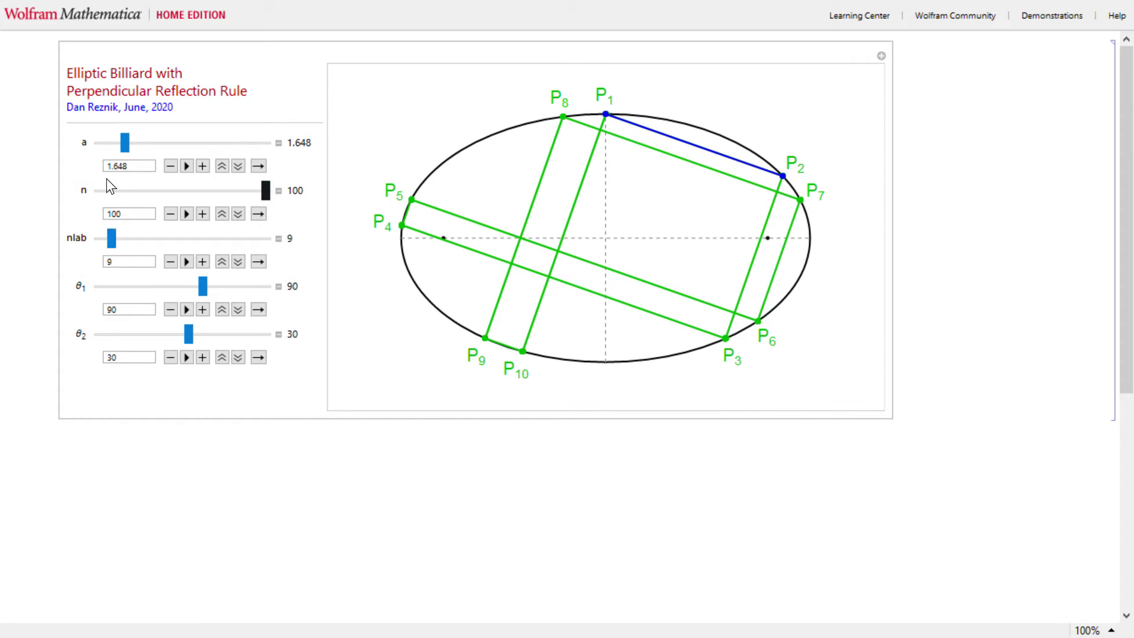
left_click_drag(125, 145, 124, 149)
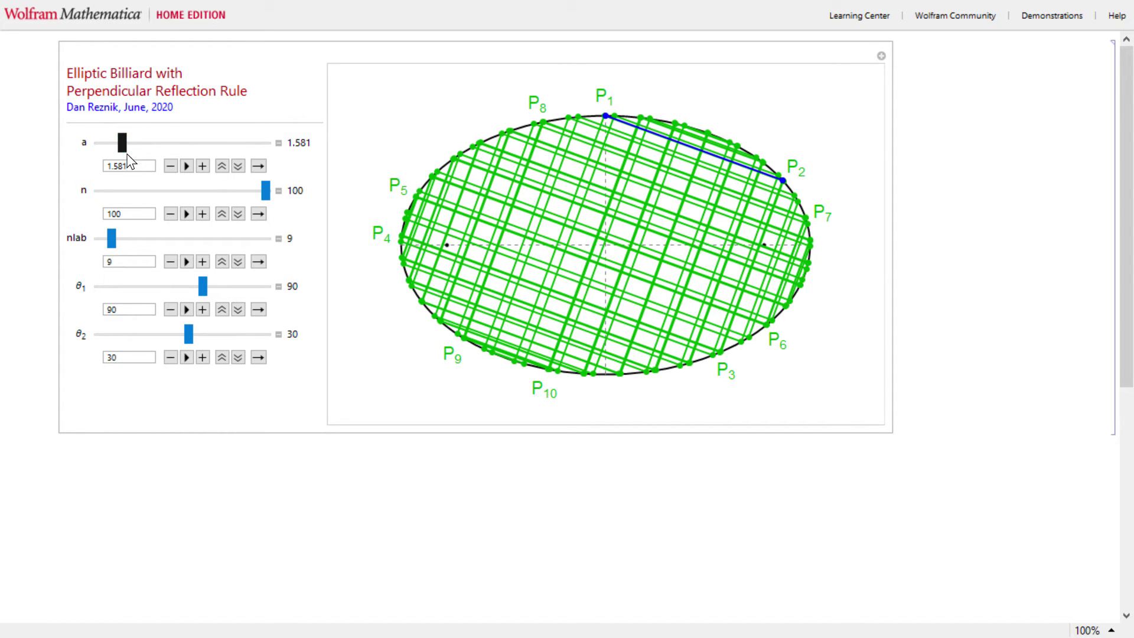
left_click_drag(122, 144, 135, 140)
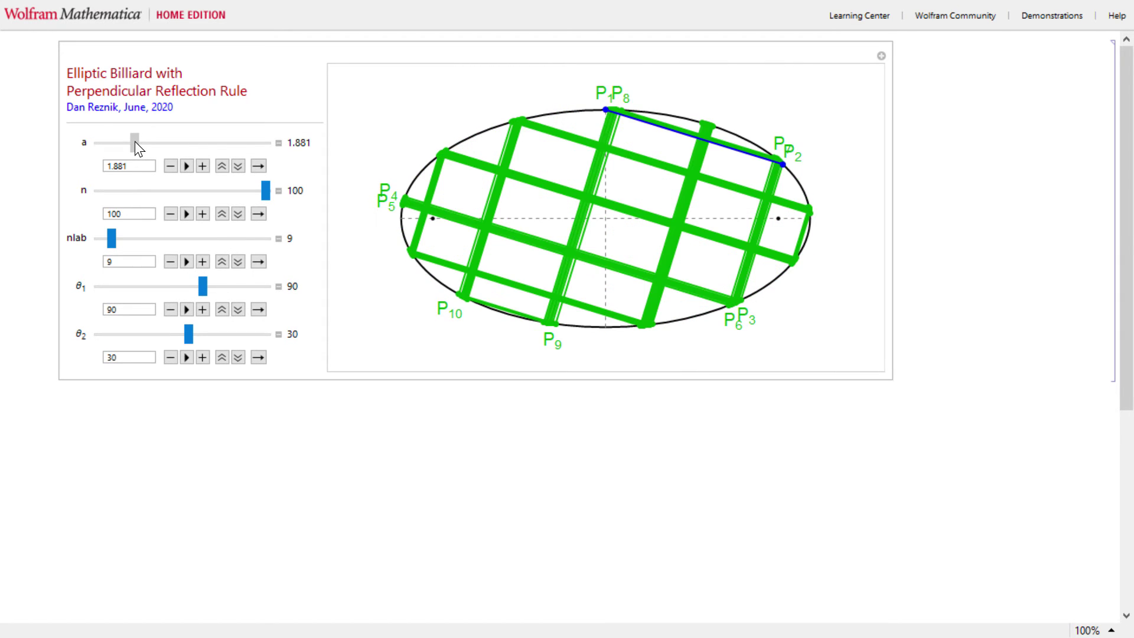
left_click_drag(134, 140, 91, 140)
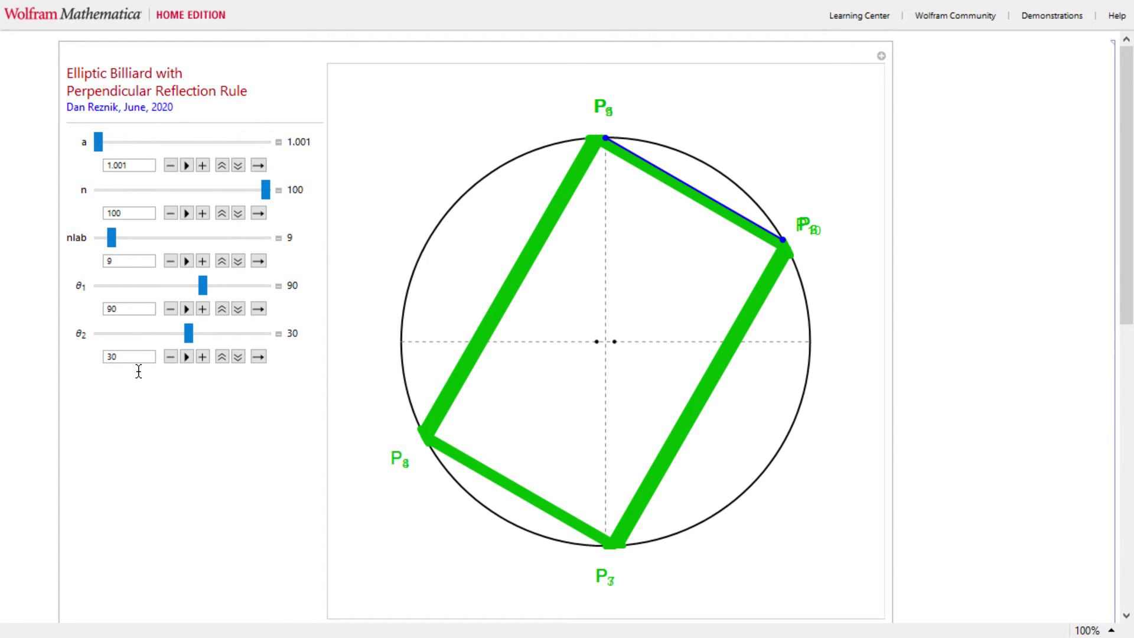
Step: Set θ1 to 0 and θ2 to 120
double_click(106, 308)
type("0")
left_click(107, 357)
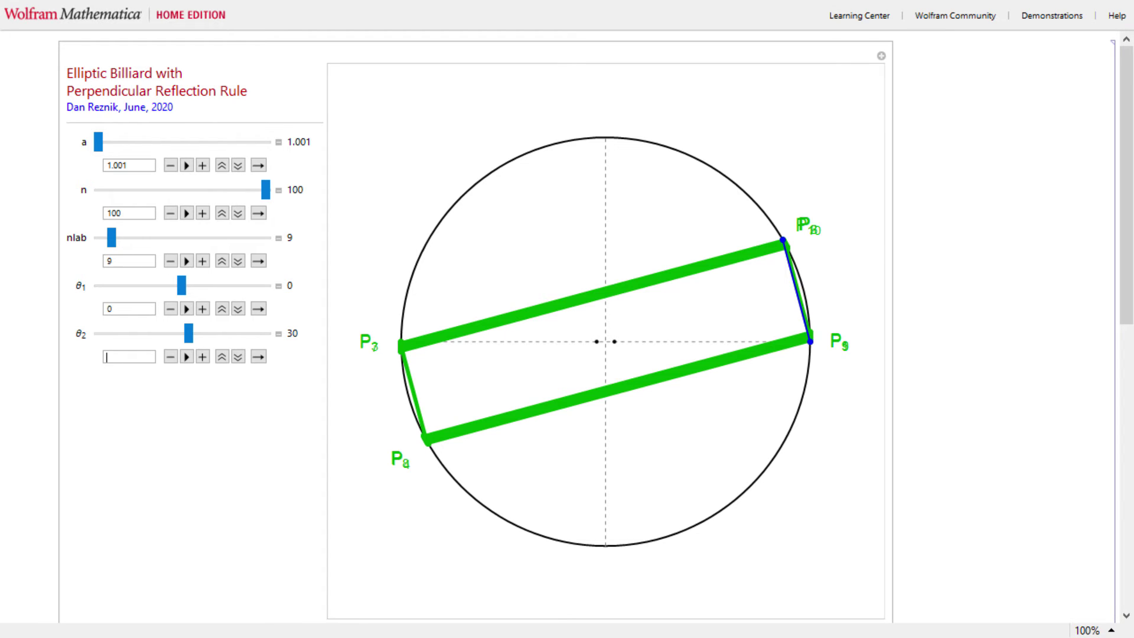
type("120")
key("Return")
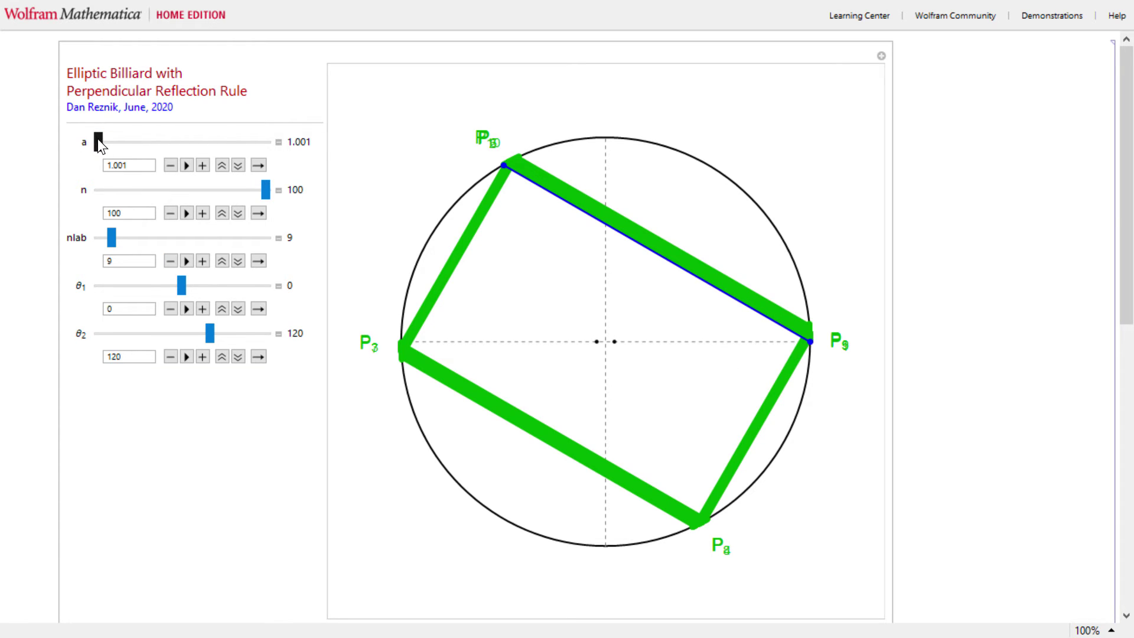
Step: Stretch the circle into an ellipse and adjust a with the − and + buttons
mouse_move(98, 142)
left_mouse_down()
mouse_move(131, 145)
mouse_move(120, 143)
left_mouse_up()
left_click(171, 166)
left_click(171, 165)
left_click(171, 166)
left_click(171, 165)
left_click(171, 165)
left_click(199, 167)
left_click(199, 167)
left_click(200, 167)
left_click(199, 167)
left_click(200, 167)
left_click(199, 167)
left_click(202, 166)
left_click(203, 166)
left_click(202, 166)
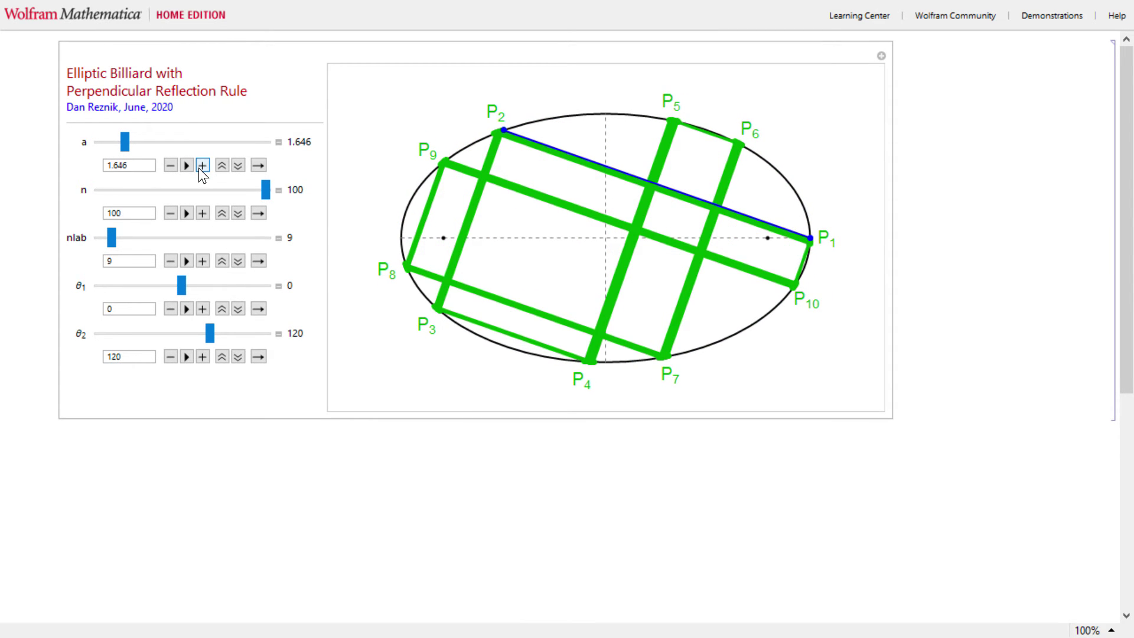
Step: Refine a through 1.647 to 1.648 so the path closes through P1–P10
left_click(153, 168)
key("BackSpace")
type("7")
key("Return")
key("BackSpace")
type("8")
key("Return")
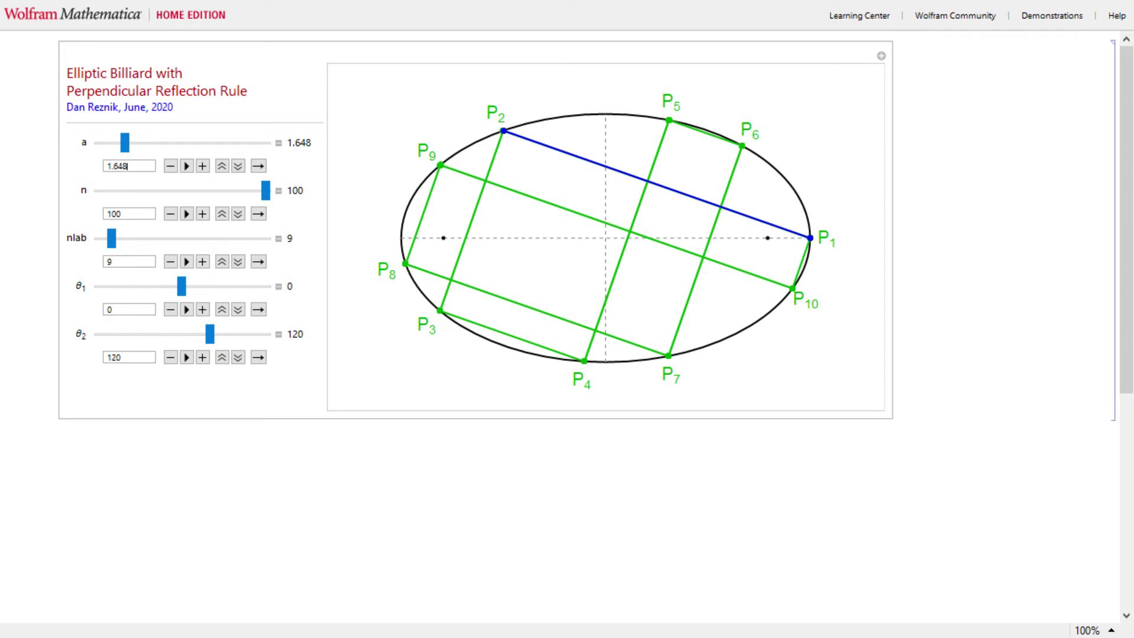
Step: Stretch the ellipse to a larger aspect ratio a and retype a's trailing digits
mouse_move(125, 142)
left_mouse_down()
mouse_move(137, 152)
mouse_move(143, 144)
left_mouse_up()
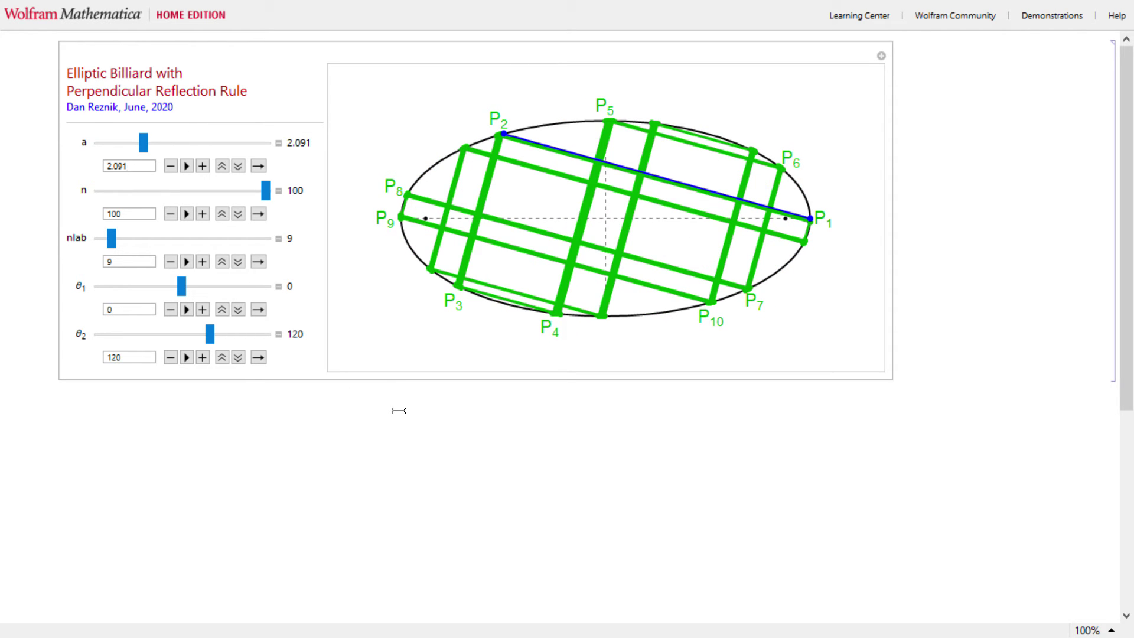
key("BackSpace")
key("BackSpace")
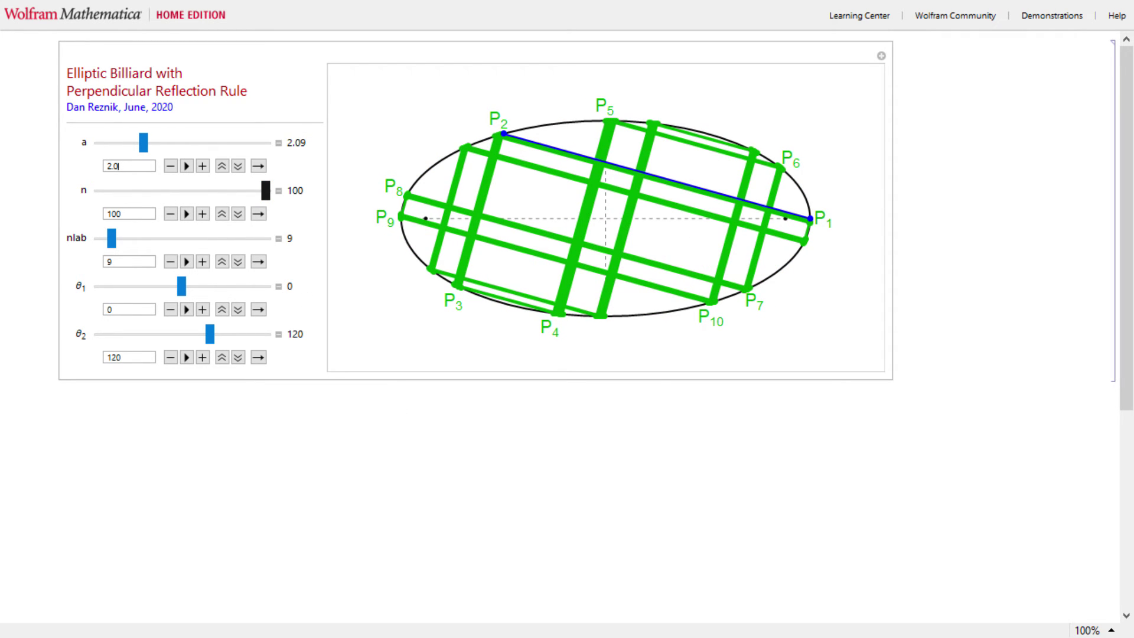
type("92")
key("BackSpace")
type("4")
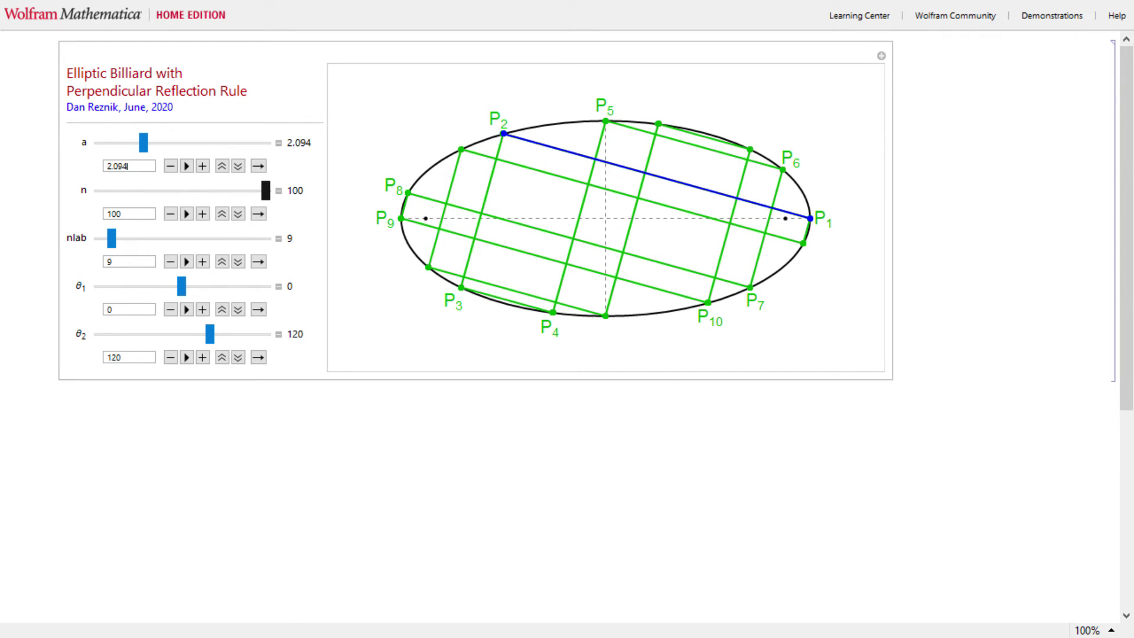
Step: Label more points and sweep a down to 1.001, giving a near-circle with a rectangular path
left_click_drag(112, 244, 121, 251)
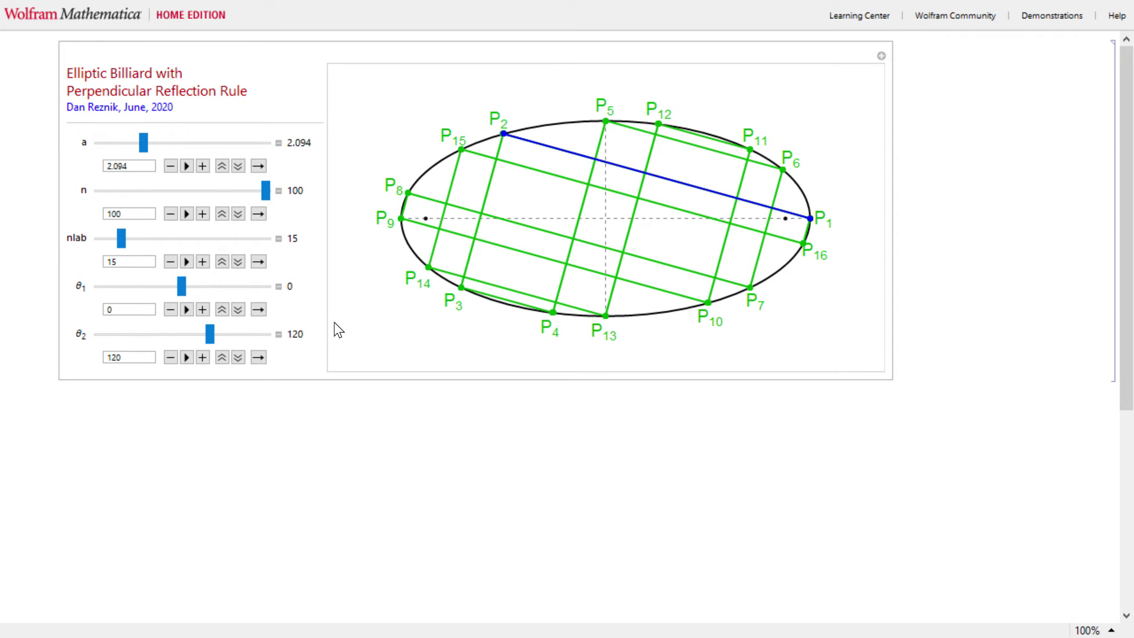
left_click_drag(154, 152, 89, 146)
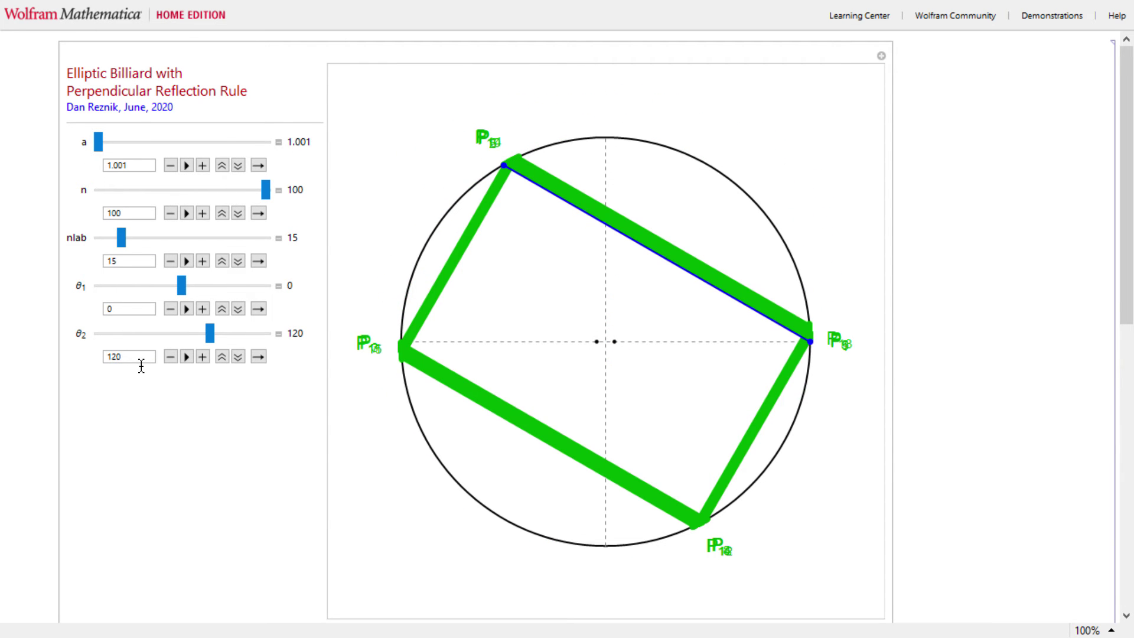
Step: Set θ2 to 22.5 and θ1 to 45
double_click(112, 356)
key("BackSpace")
type("22.5")
double_click(131, 309)
key("BackSpace")
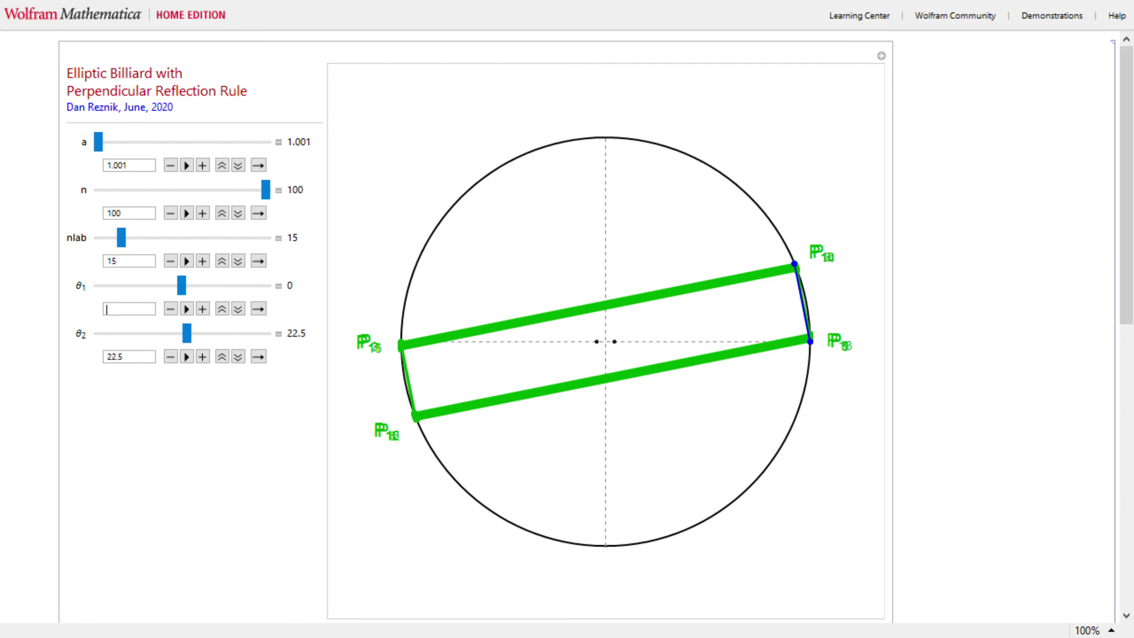
type("45")
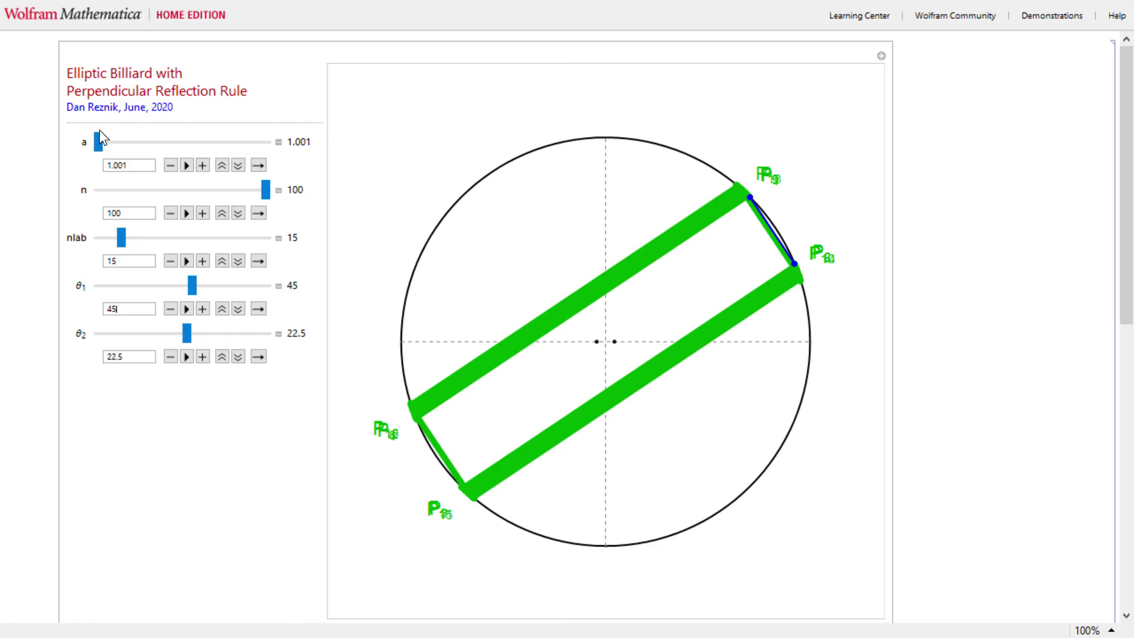
Step: Stretch the circle into an ellipse and fine-tune a from 1.75 down to 1.747
left_click_drag(101, 139, 129, 142)
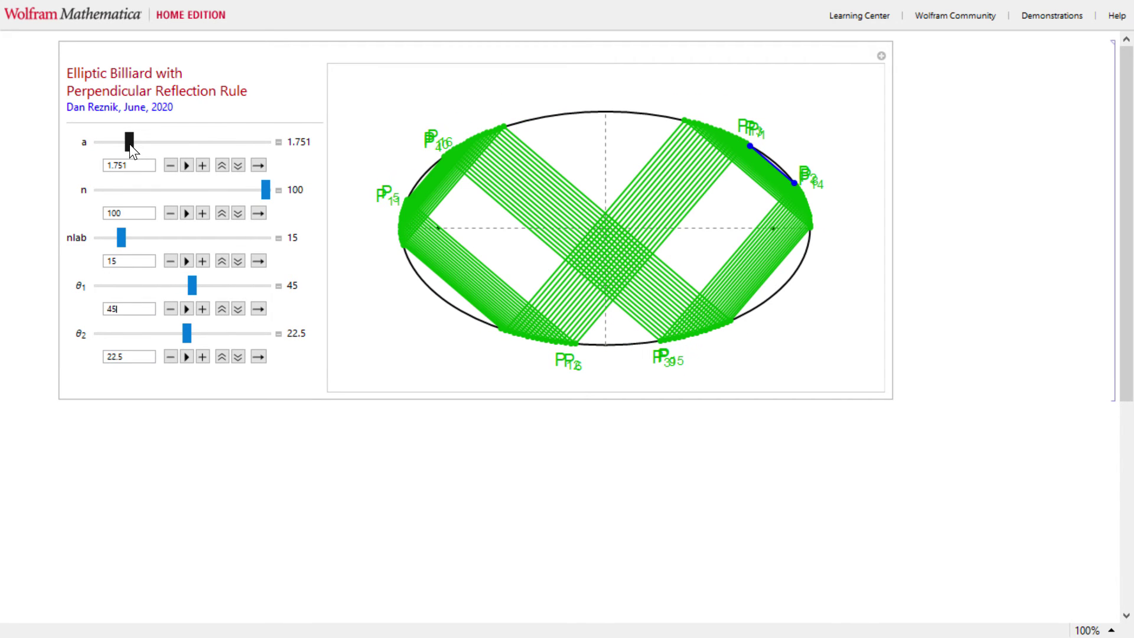
left_click(155, 167)
key("BackSpace")
key("Return")
key("BackSpace")
type("49")
key("Return")
key("BackSpace")
type("8")
key("Return")
key("BackSpace")
type("7")
key("Return")
Step: Keep lowering a to 1.742 so the path closes, then reduce the point labels to one
key("BackSpace")
type("6")
key("Return")
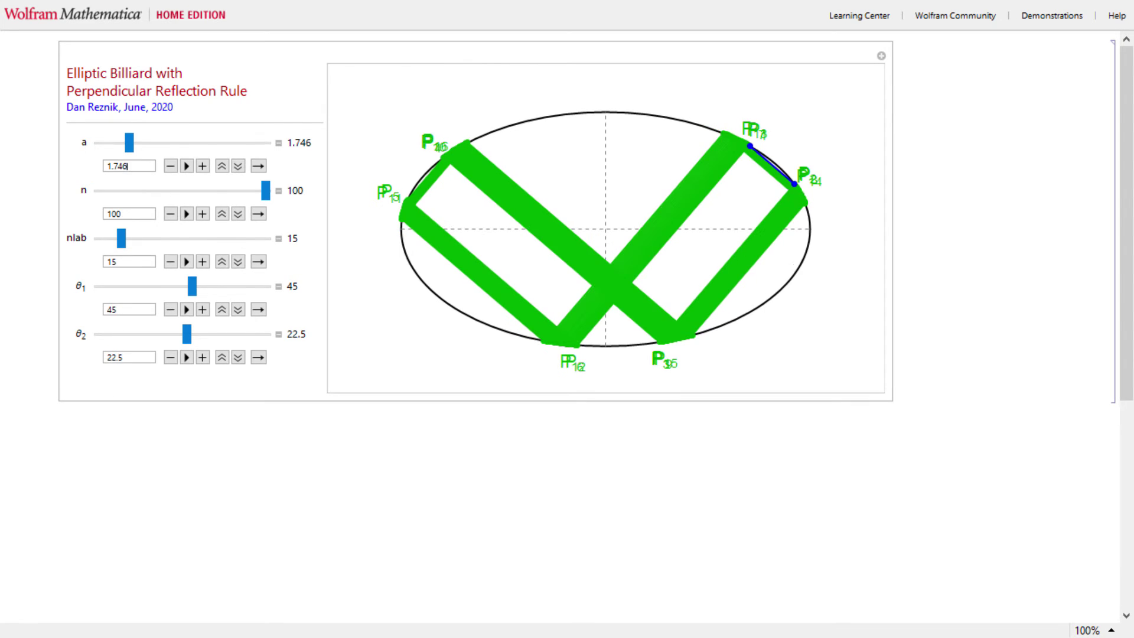
key("BackSpace")
type("5")
key("Return")
key("BackSpace")
type("4")
key("Return")
key("BackSpace")
type("3")
key("Return")
key("BackSpace")
type("2")
key("Return")
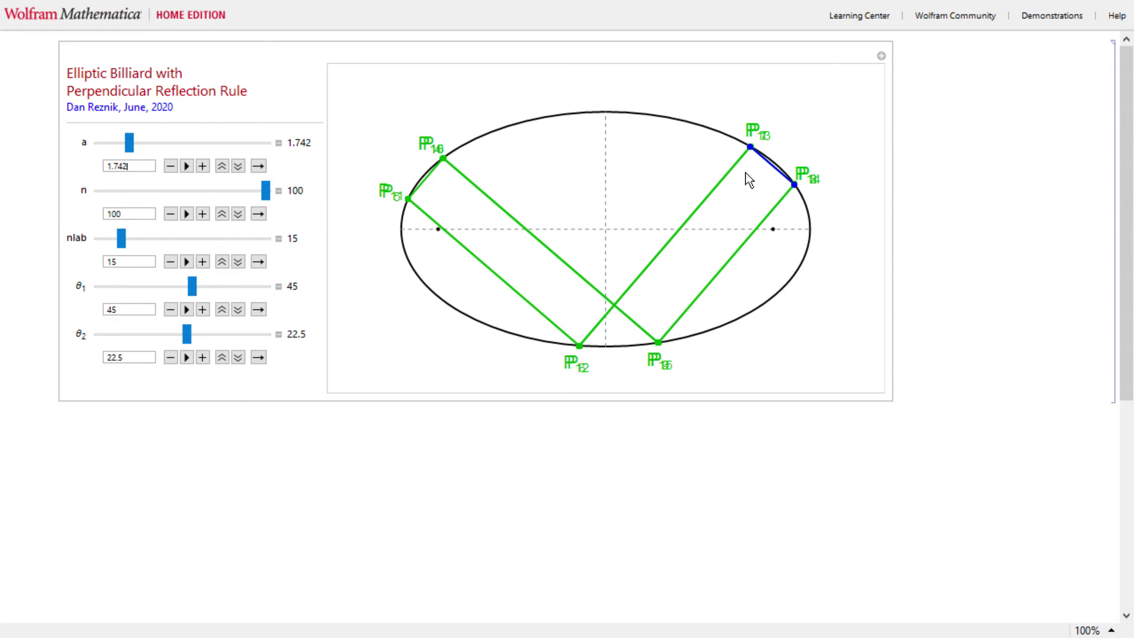
left_click_drag(124, 239, 108, 242)
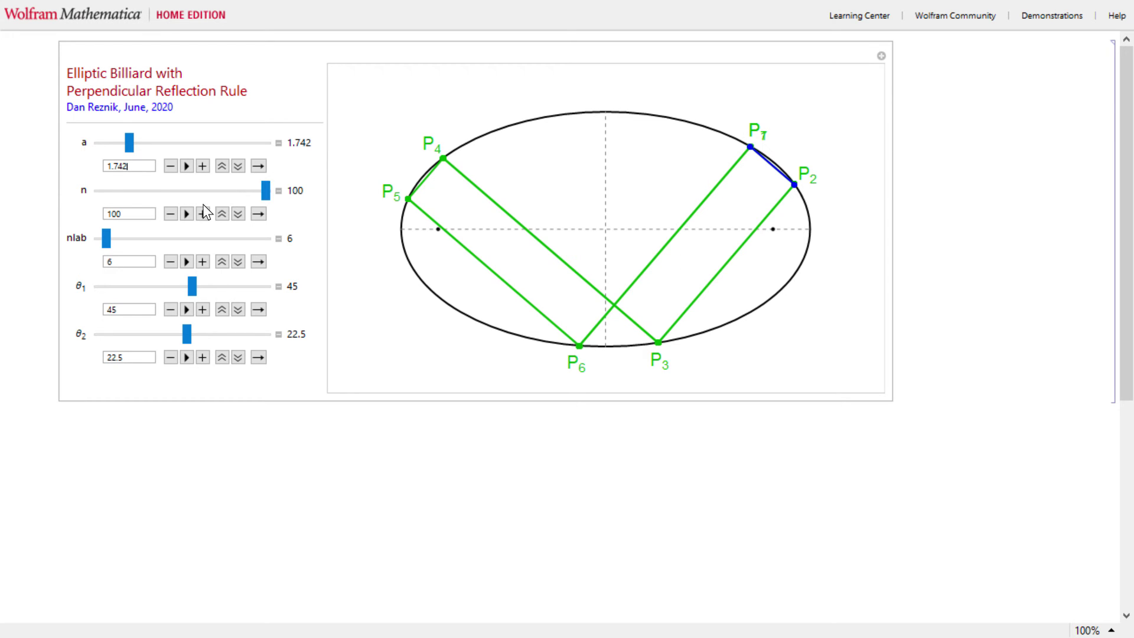
Step: Set the label count to 5 and θ1 to 90 - 22.5 (67.5)
left_click_drag(105, 238, 108, 239)
left_click(171, 262)
left_click(171, 261)
left_click(131, 316)
key("BackSpace")
key("BackSpace")
type("90 - 22.5")
key("Return")
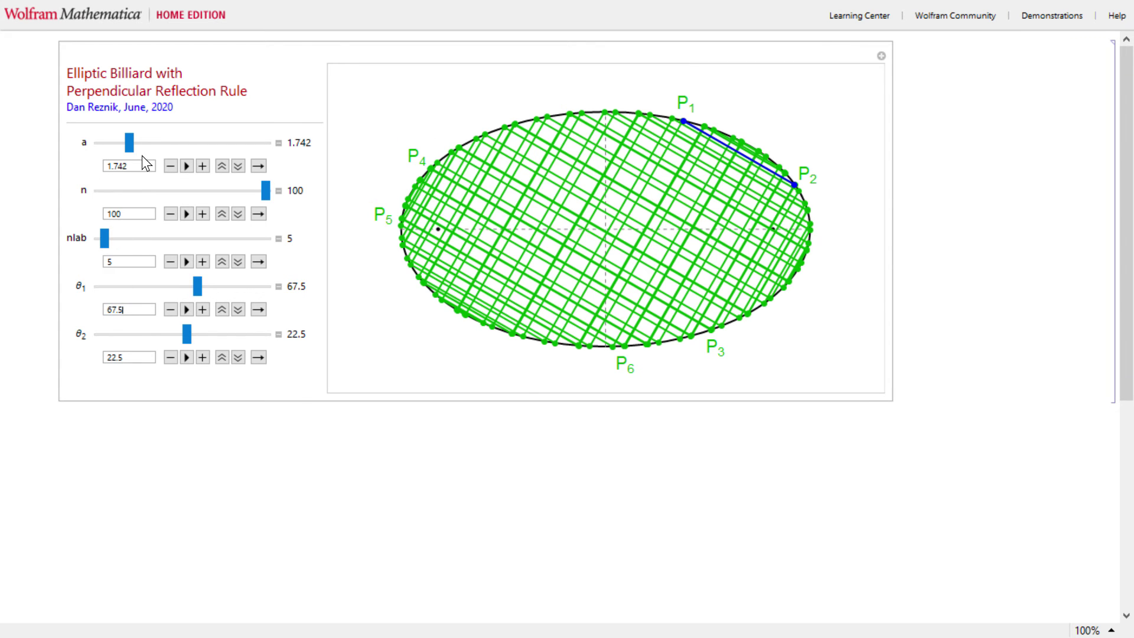
Step: Sweep a, then trim it through 1.942, 1.94 and 1.935 to 1.934
mouse_move(130, 143)
left_mouse_down()
mouse_move(86, 148)
mouse_move(138, 148)
left_mouse_up()
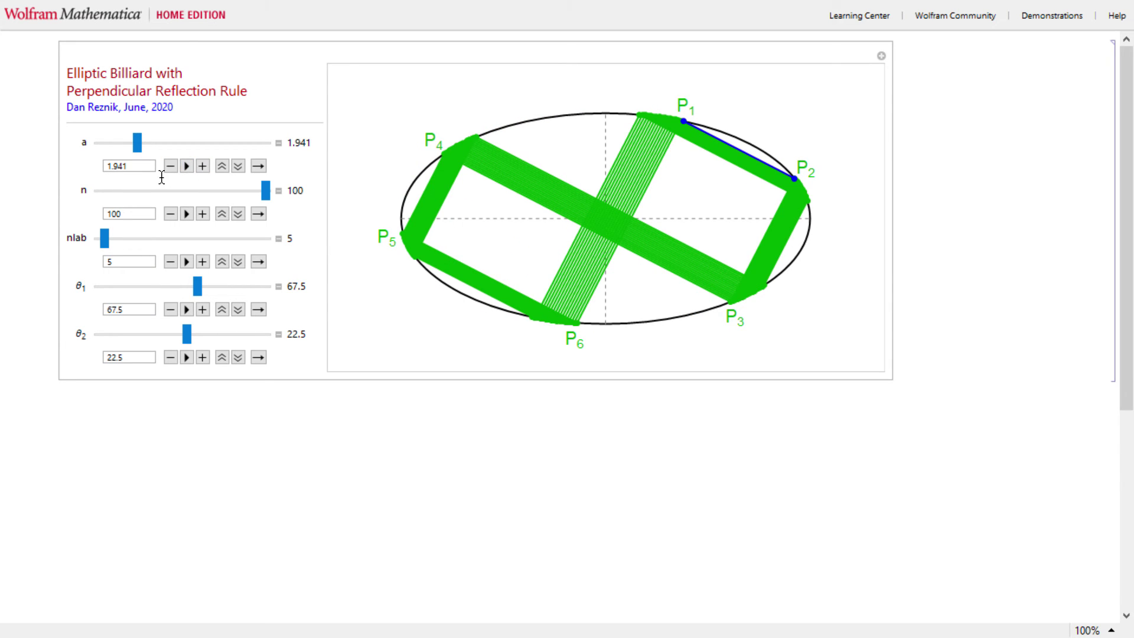
left_click(121, 167)
key("BackSpace")
type("2")
key("Return")
key("BackSpace")
key("Return")
type("35")
key("Return")
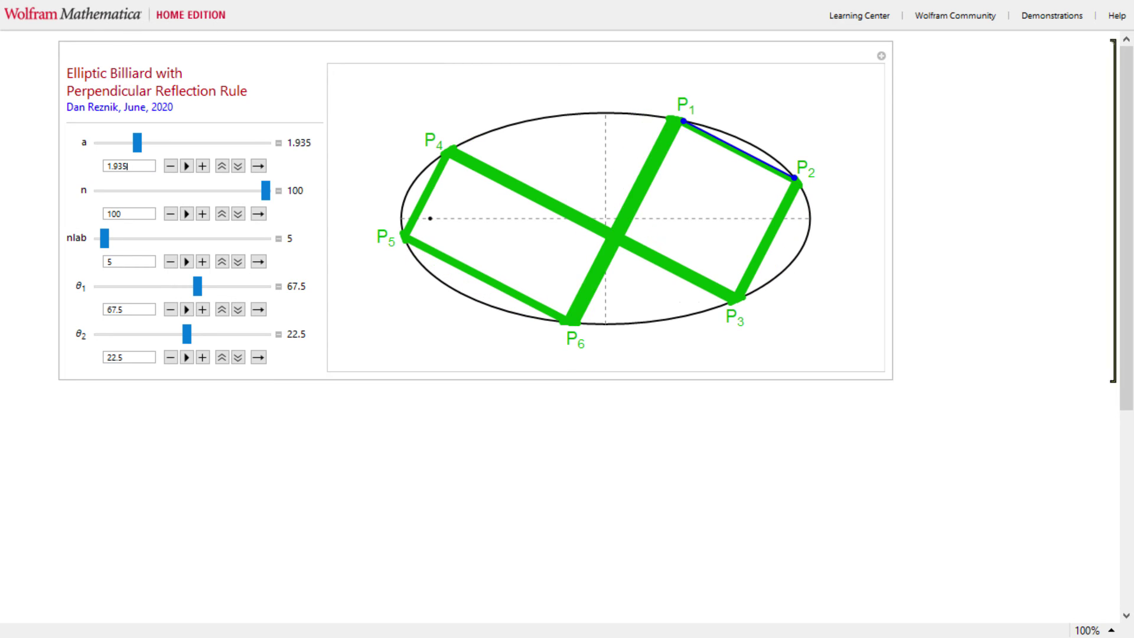
type("4")
key("Return")
Step: Fine-tune a through 1.933, 1.932 and 1.931, settling on 1.932 so the loop closes
key("BackSpace")
type("3")
key("Return")
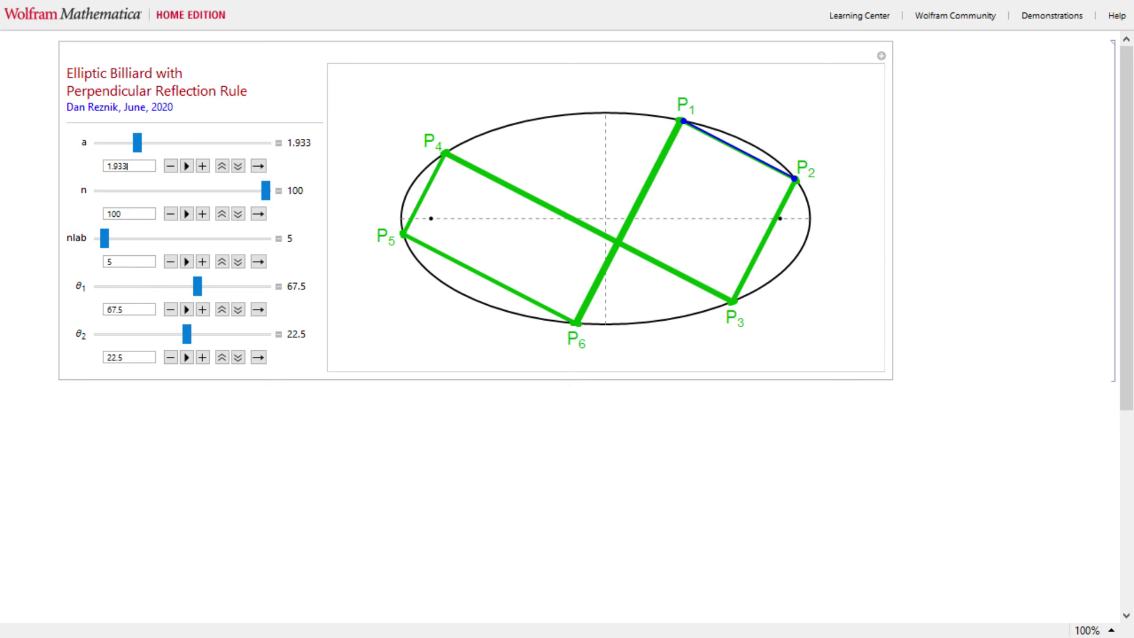
key("BackSpace")
type("2")
key("Return")
key("BackSpace")
type("1")
key("Return")
key("BackSpace")
type("2")
key("Return")
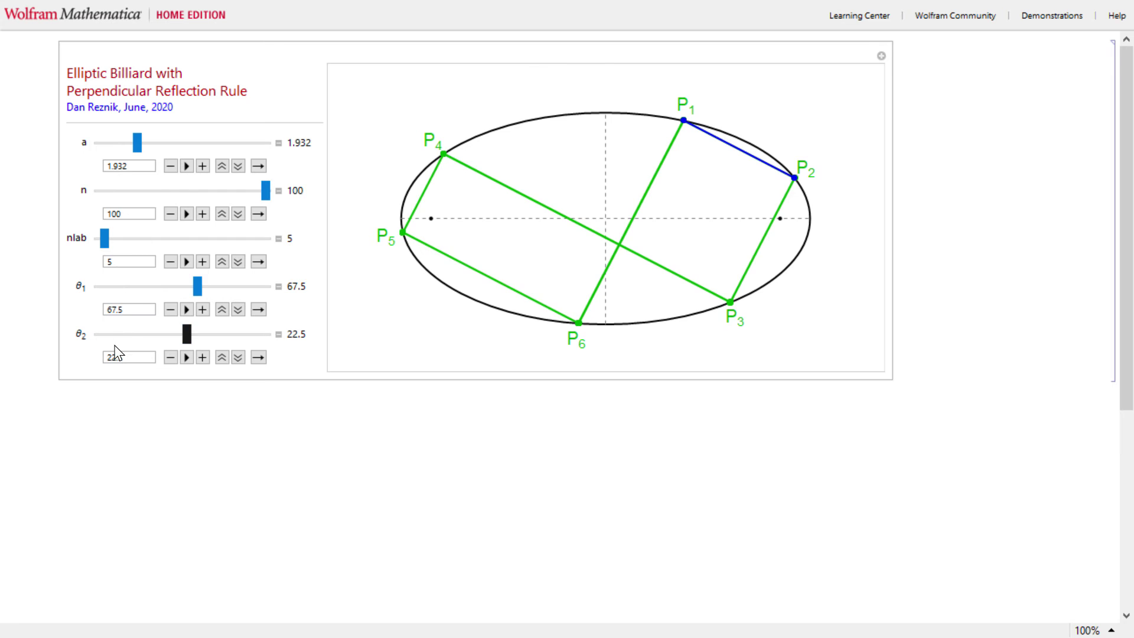
Step: Set θ2 to 0 and θ1 to 30
left_click_drag(147, 364, 107, 367)
type("0")
left_click(152, 313)
key("BackSpace")
key("BackSpace")
type("30")
key("Return")
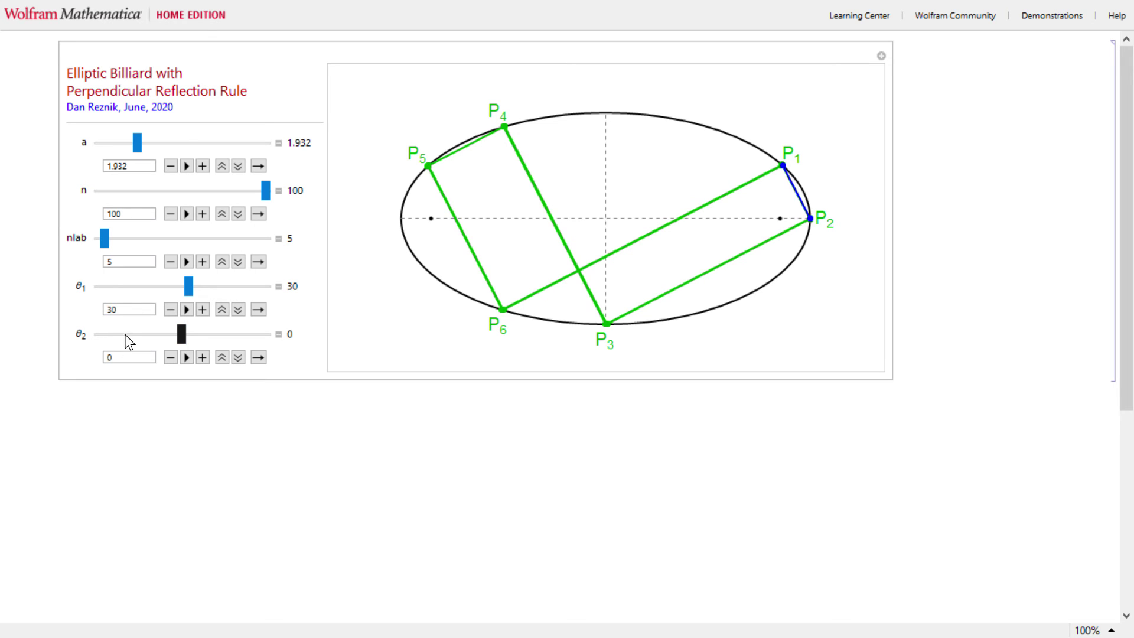
Step: Try θ1 at 45, then at 60
left_click(135, 309)
key("BackSpace")
key("BackSpace")
type("45")
key("Return")
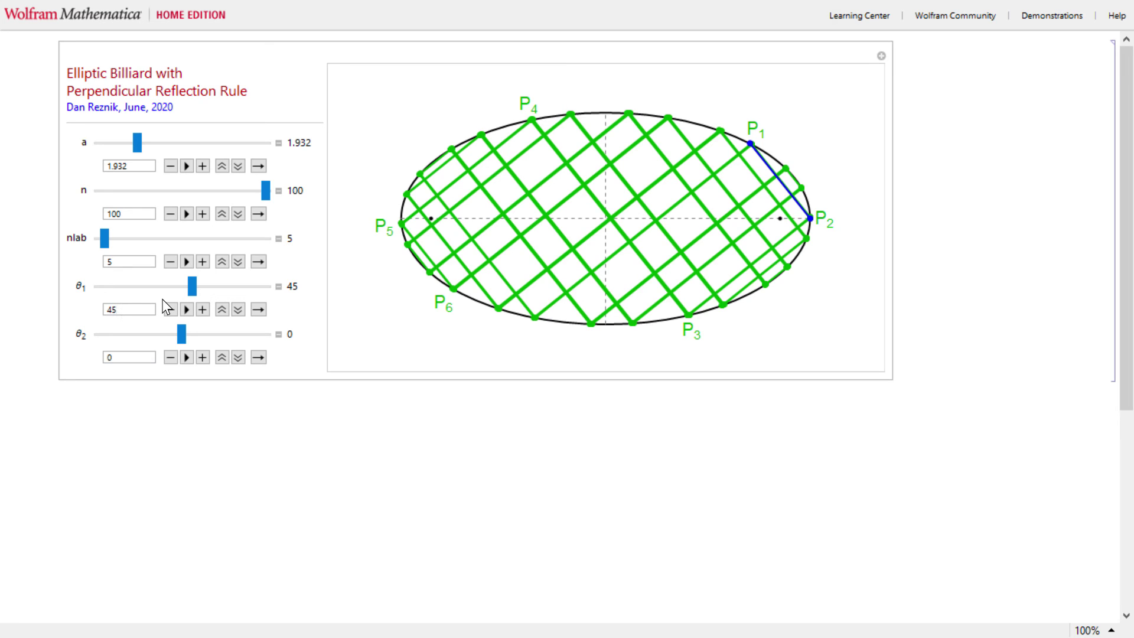
left_click(145, 313)
key("BackSpace")
key("BackSpace")
type("60")
key("Return")
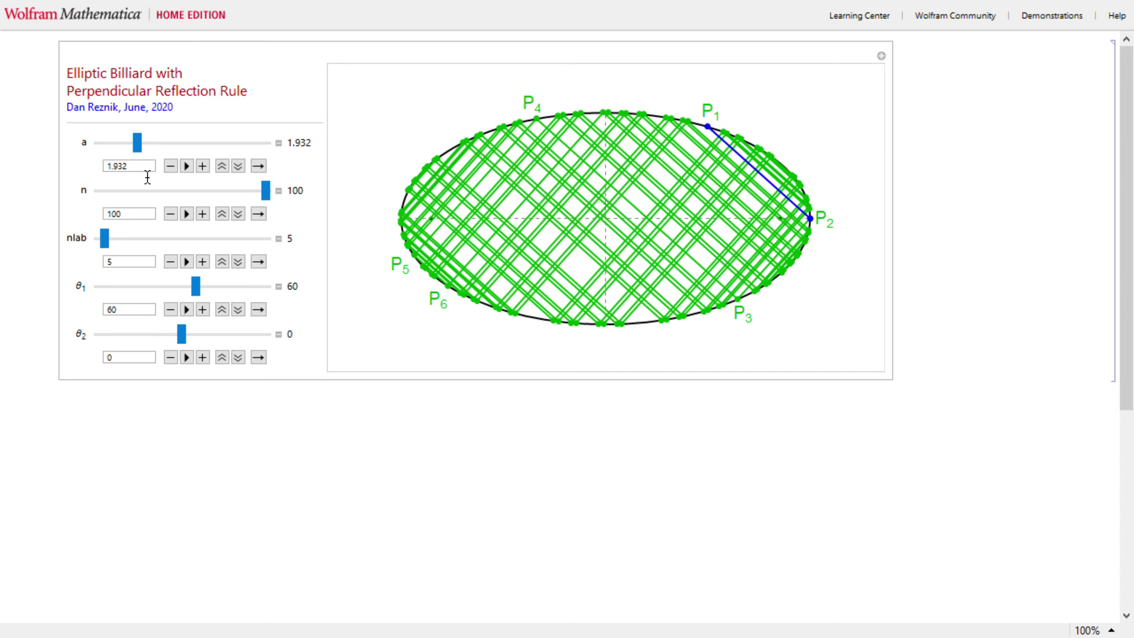
Step: Reset θ1 to 0 and step θ2 through 30 and 60 to 90
key("BackSpace")
key("BackSpace")
type("0")
key("Return")
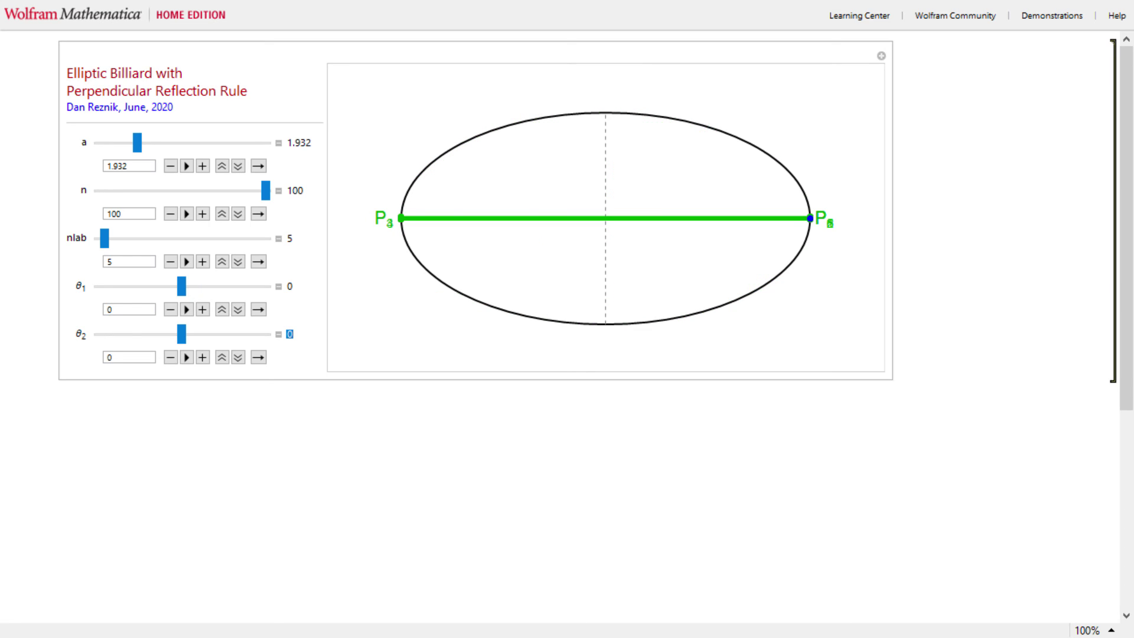
key("Tab")
type("30")
key("Return")
key("BackSpace")
key("BackSpace")
type("60")
key("Return")
key("BackSpace")
key("BackSpace")
type("90")
key("Return")
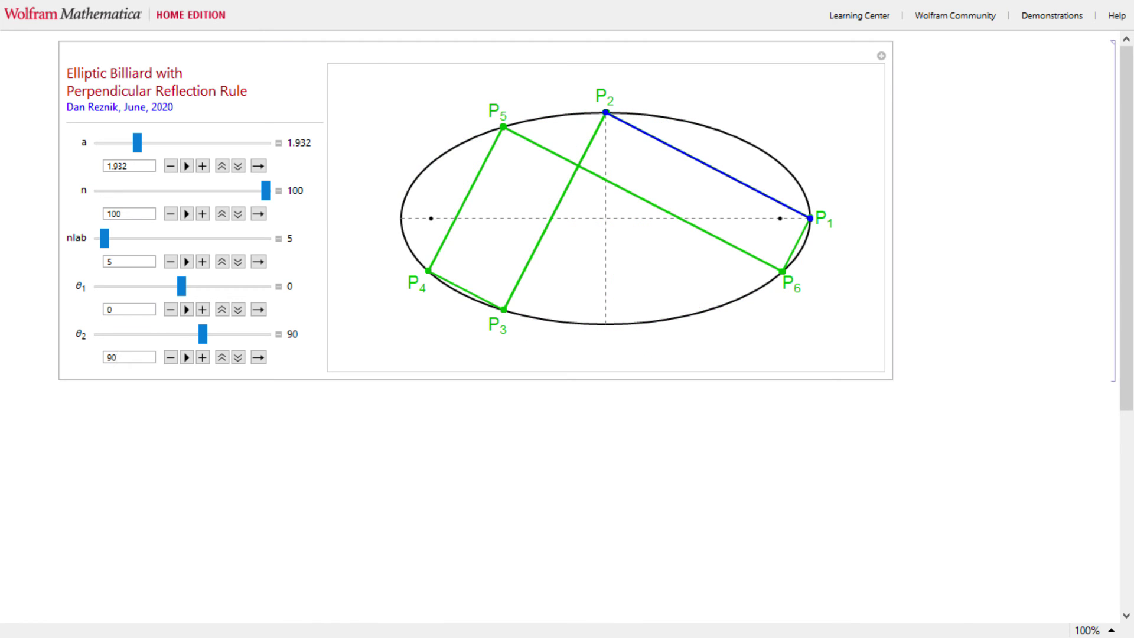
Step: Try θ1 at 45 and 9, then settle on θ1 = 0 with θ2 going 45 to 90
left_click(130, 311)
key("BackSpace")
type("45")
key("Return")
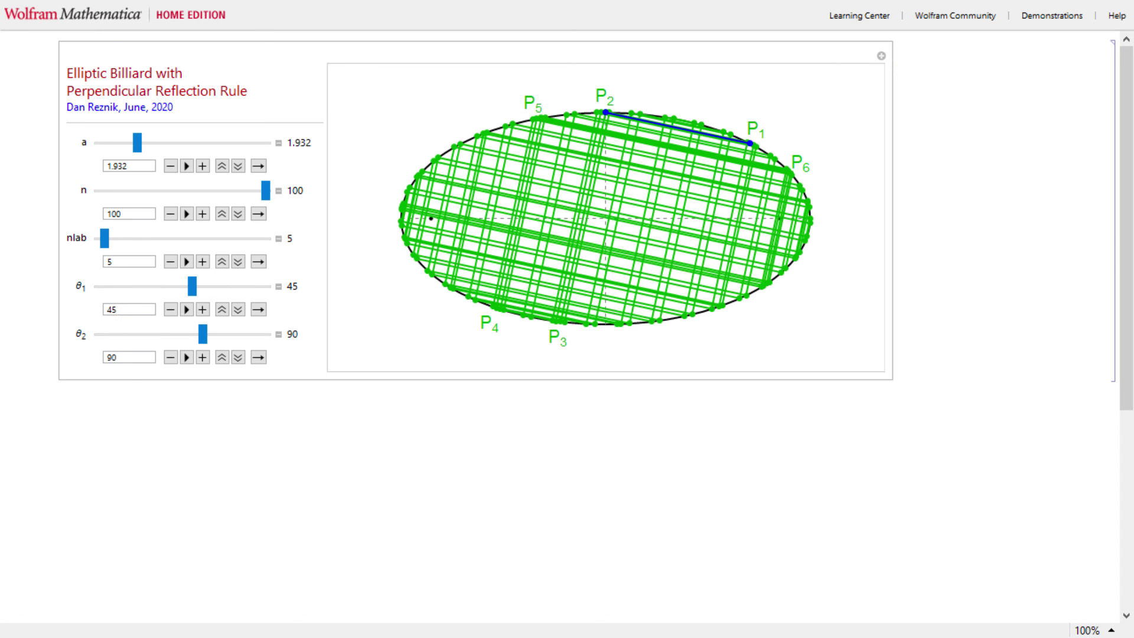
key("BackSpace")
key("BackSpace")
type("9")
key("Tab")
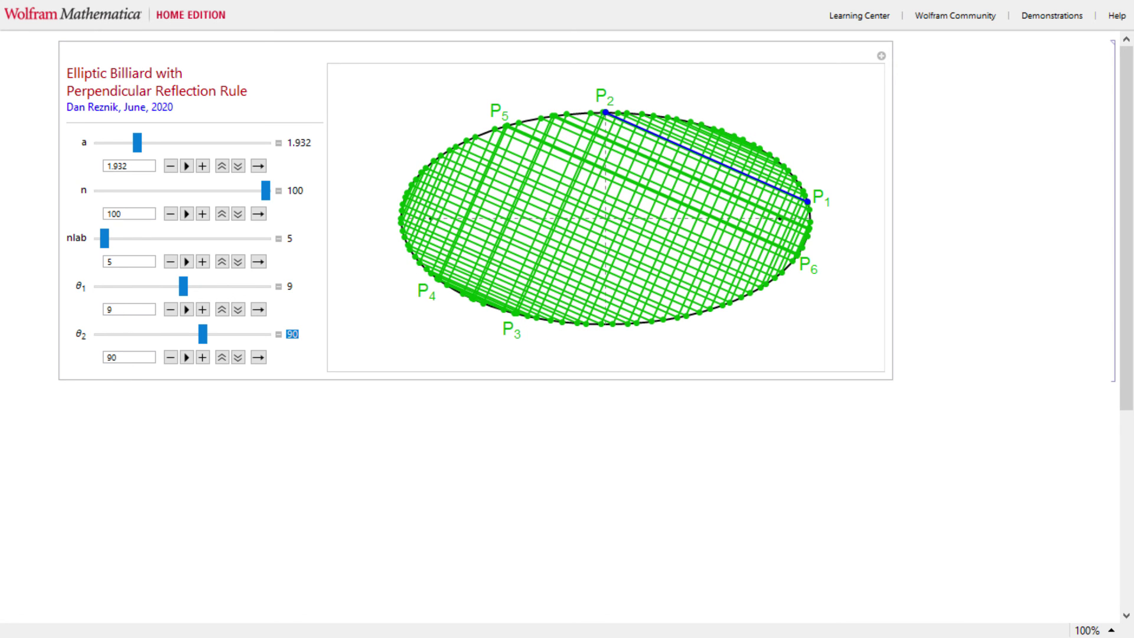
left_click(109, 311)
key("BackSpace")
type("0")
key("Tab")
key("BackSpace")
type("45")
key("Return")
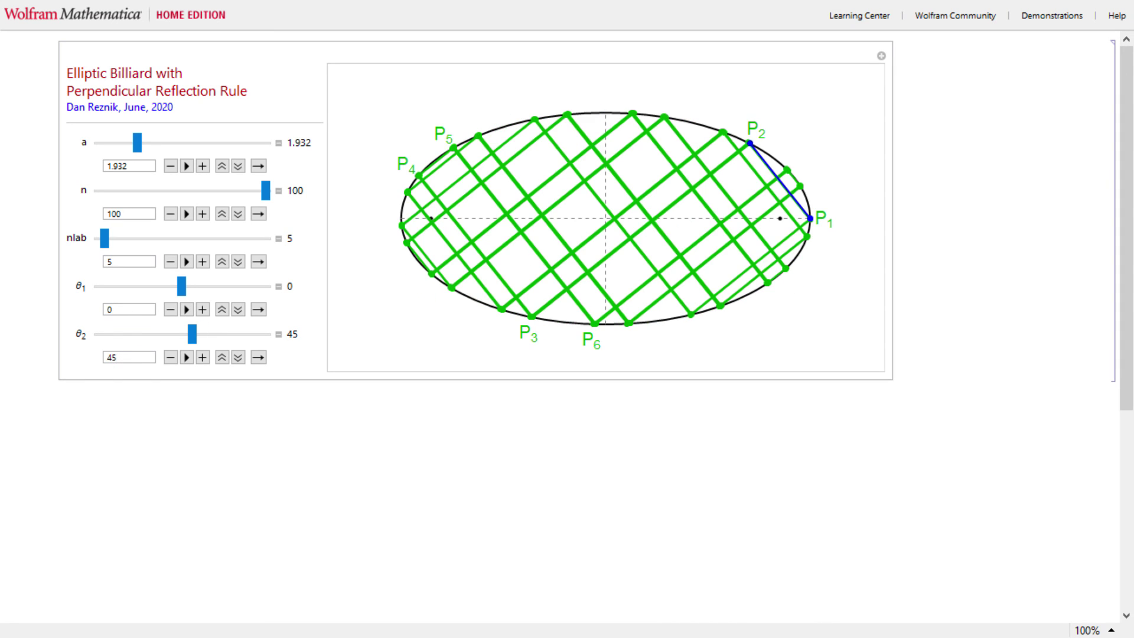
key("BackSpace")
key("BackSpace")
type("90")
key("Return")
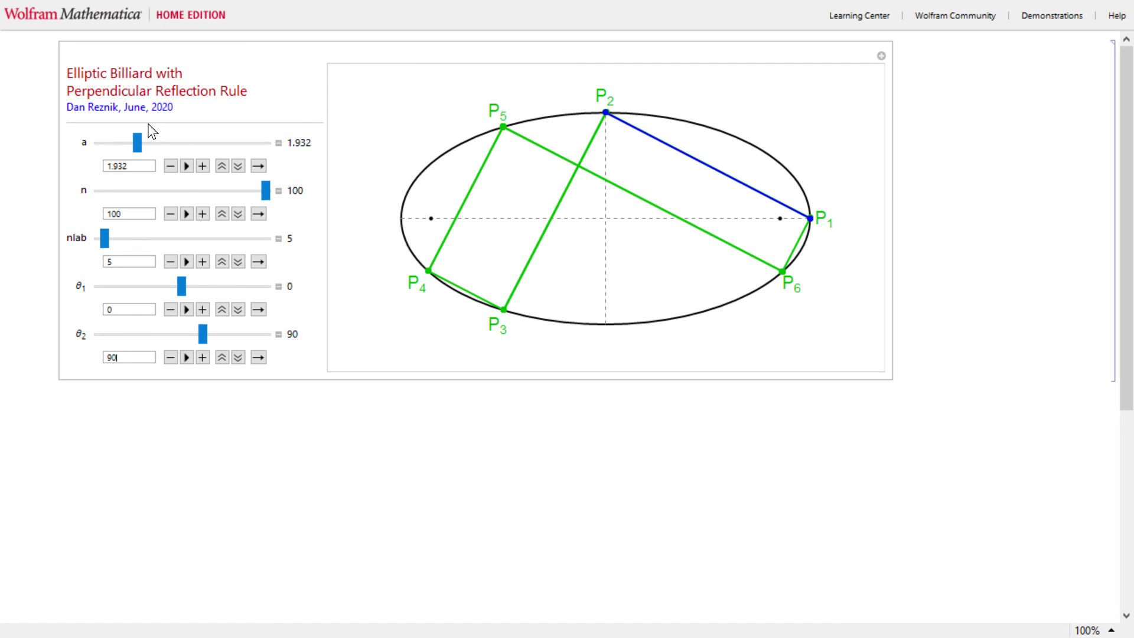
Step: Enlarge a, set θ1 = 45 and θ2 = 45+22.5 (67.5), then step a down to about 3.19
left_click_drag(138, 144, 182, 139)
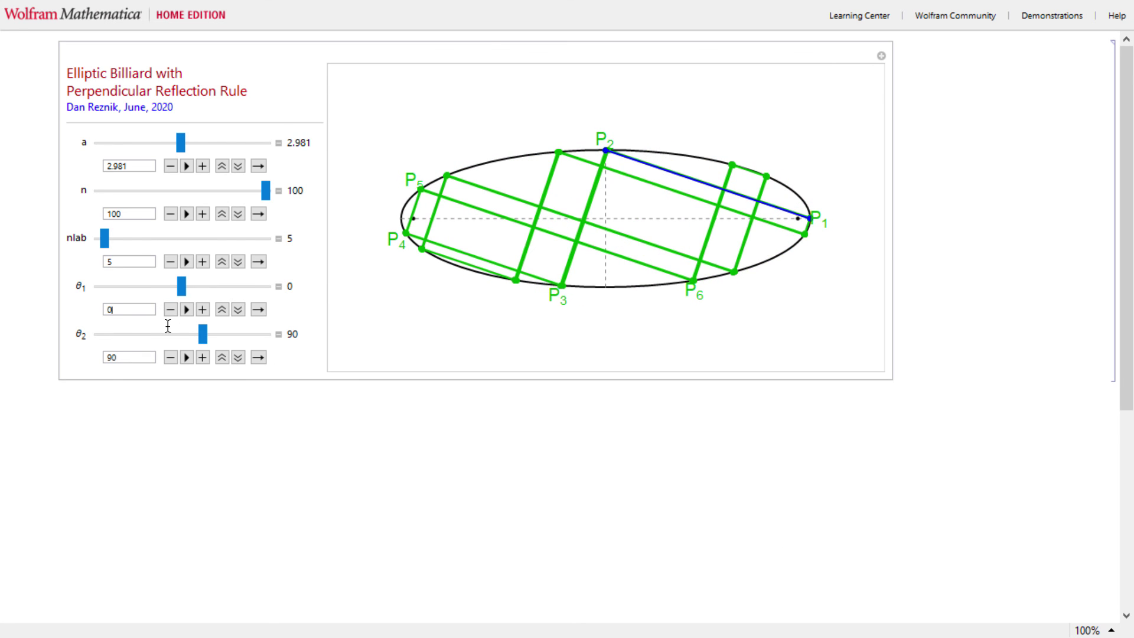
left_click(113, 310)
key("BackSpace")
type("45")
key("Tab")
key("Tab")
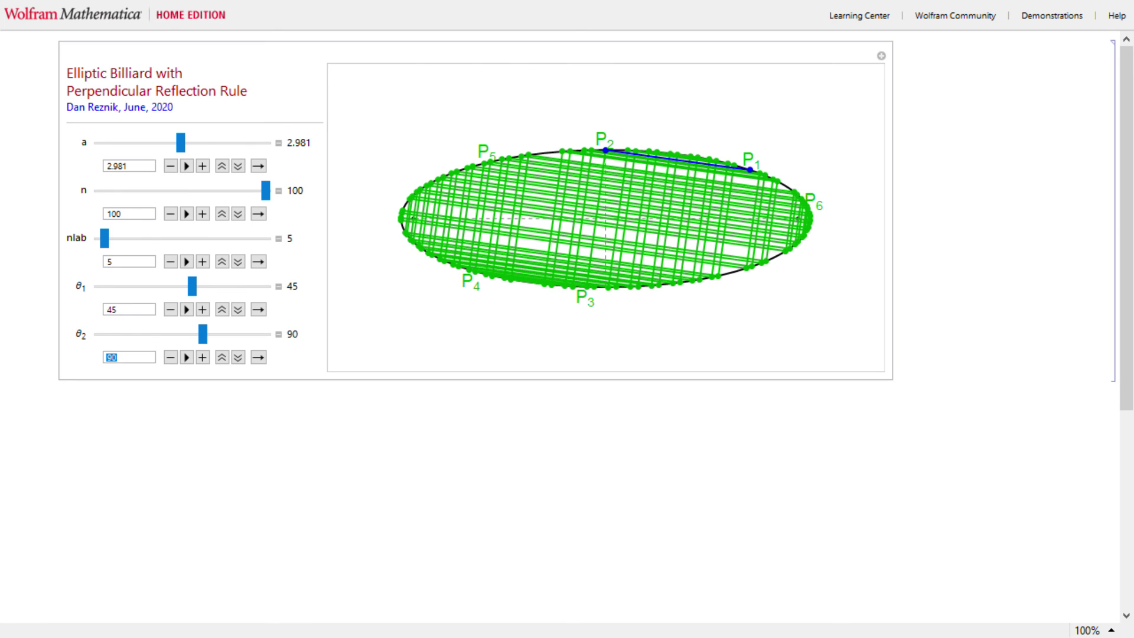
type("45+22.5")
key("Return")
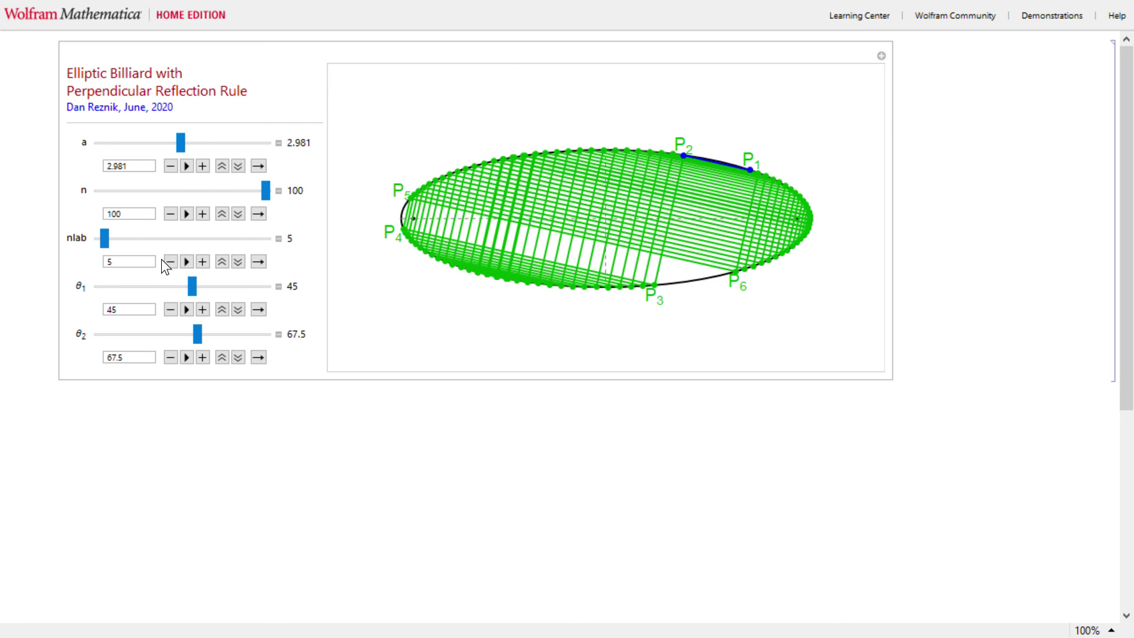
left_click(171, 166)
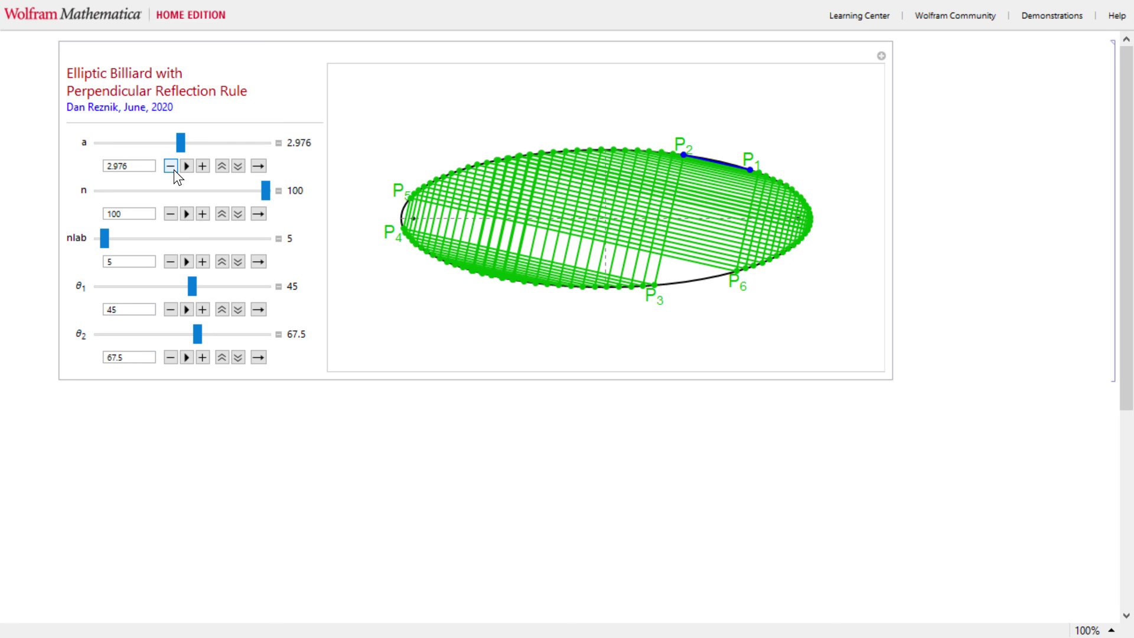
left_click_drag(174, 169, 209, 170)
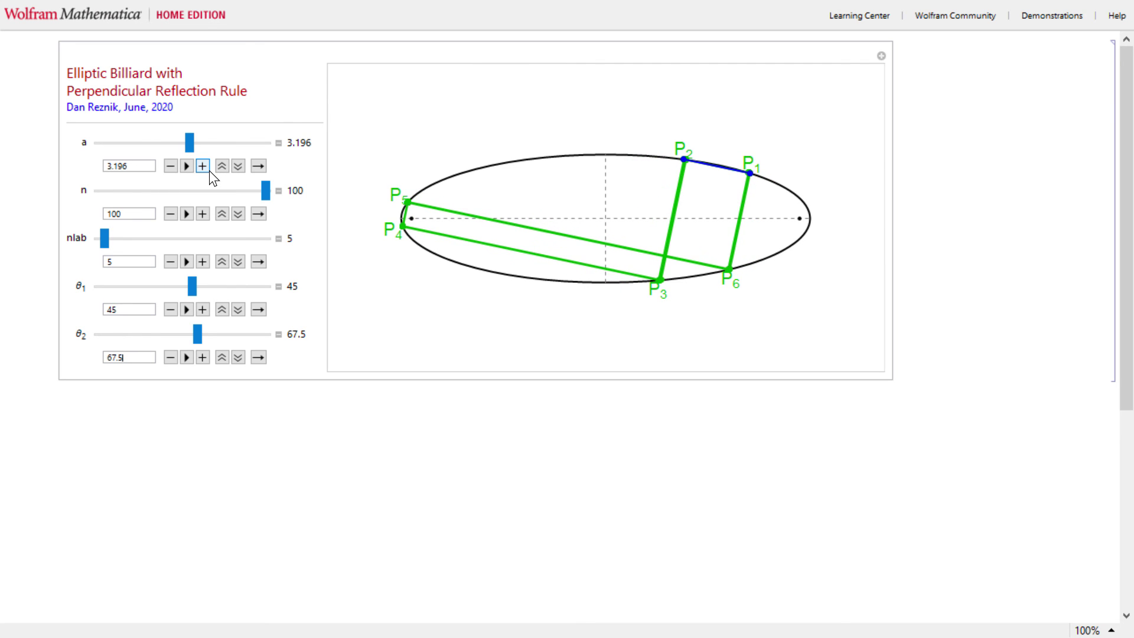